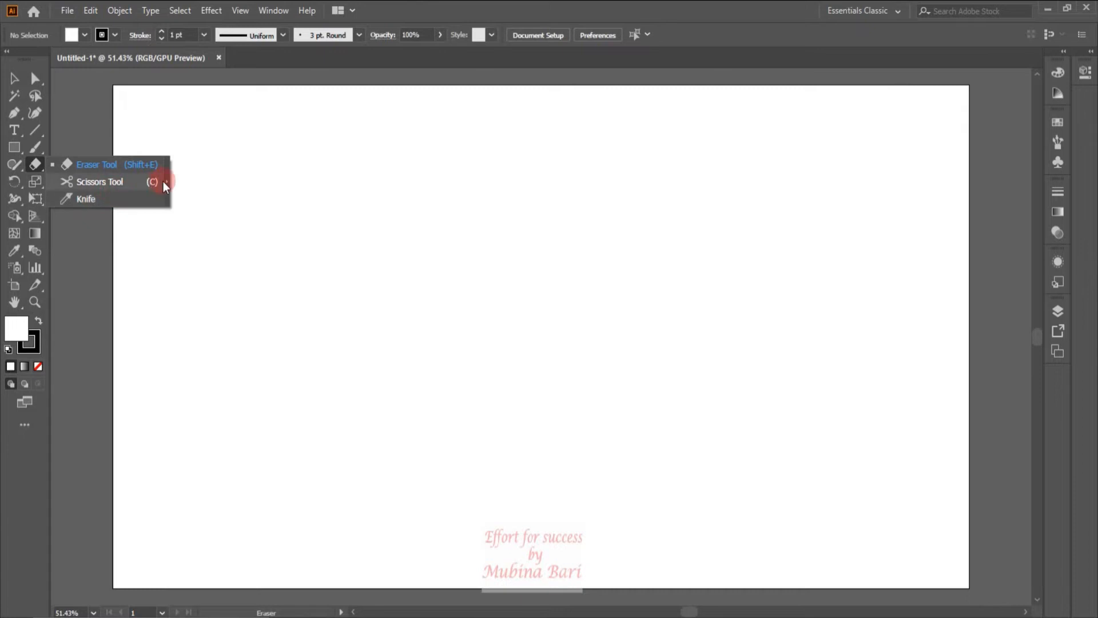
- Tear off the Eraser, Scissors and Knife tool group as a floating panel at the artboard's upper-left corner
left_click(167, 182)
left_click_drag(79, 176, 178, 103)
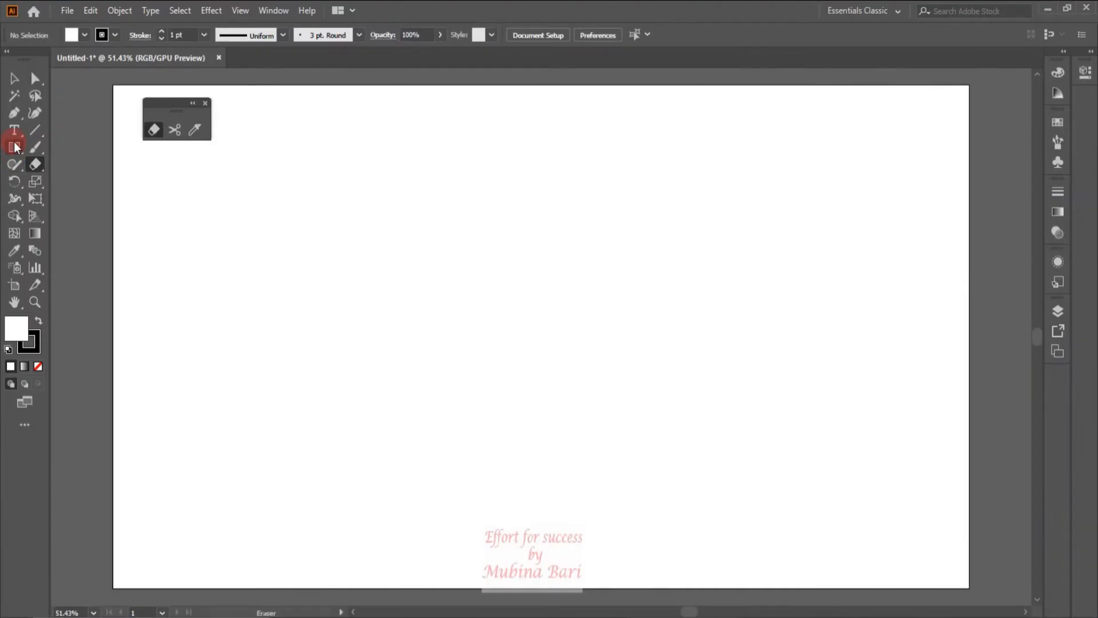
- Draw a rectangle about 692 × 568 px in the middle of the artboard and fill it with RGB Blue
left_click(15, 147)
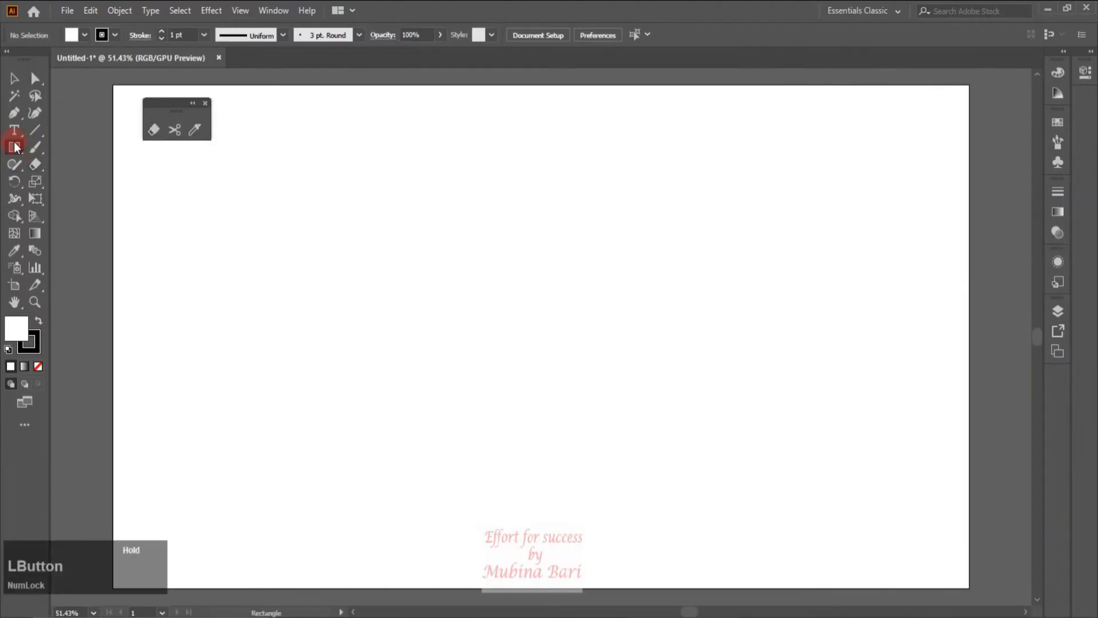
left_click_drag(375, 216, 685, 481)
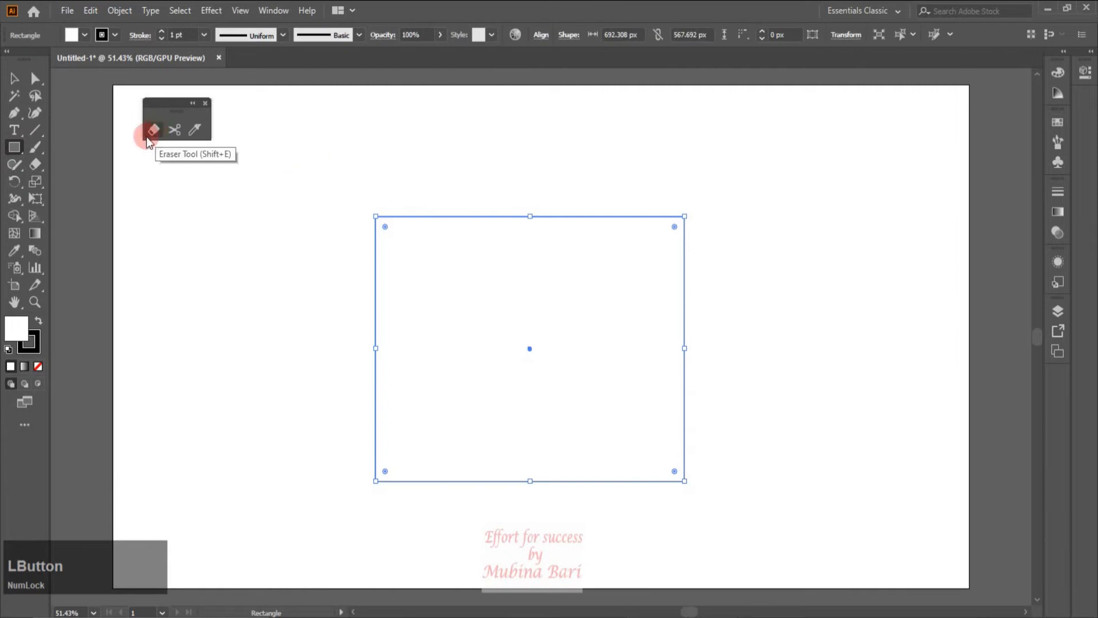
left_click(85, 35)
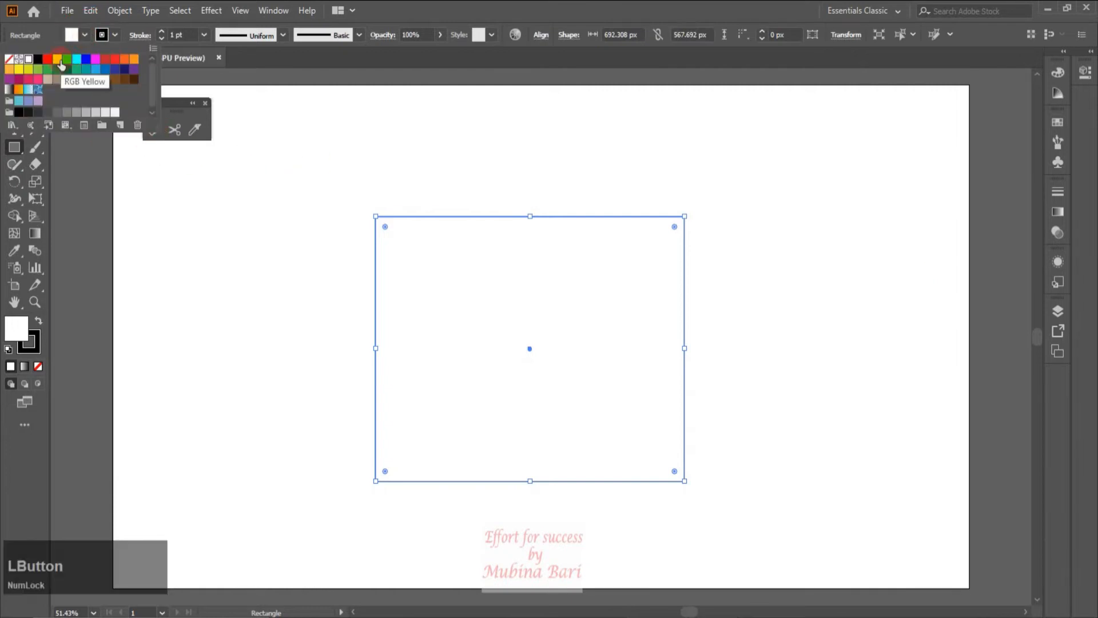
left_click(86, 59)
- Give the rectangle a purple stroke with a weight of 9 pt
left_click(116, 36)
left_click(116, 35)
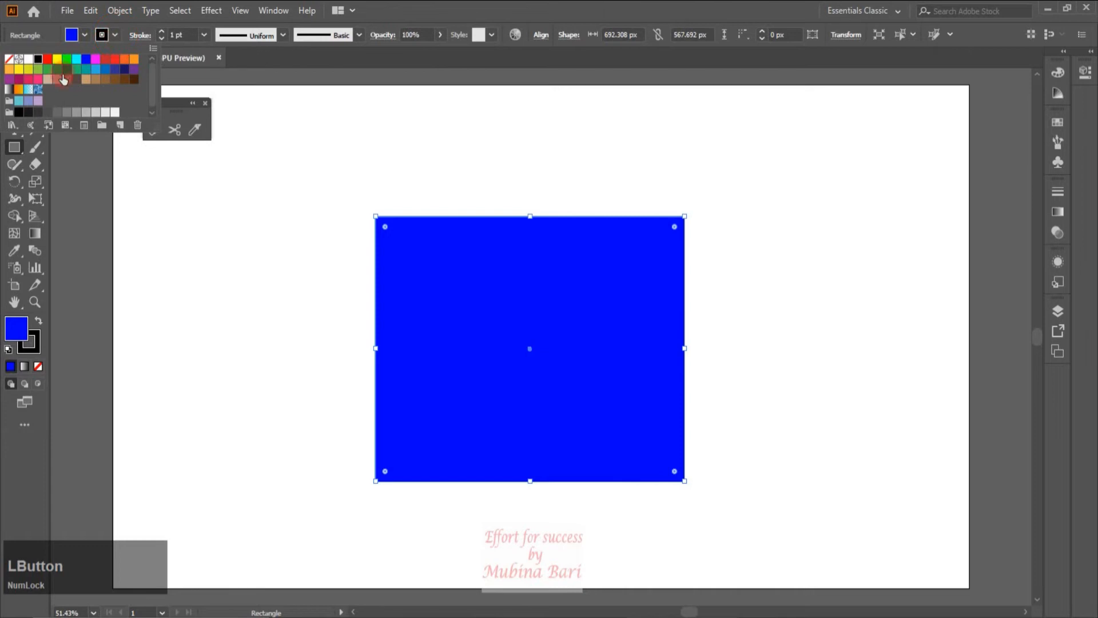
left_click(134, 70)
left_click(135, 72)
left_click(207, 39)
left_click(205, 36)
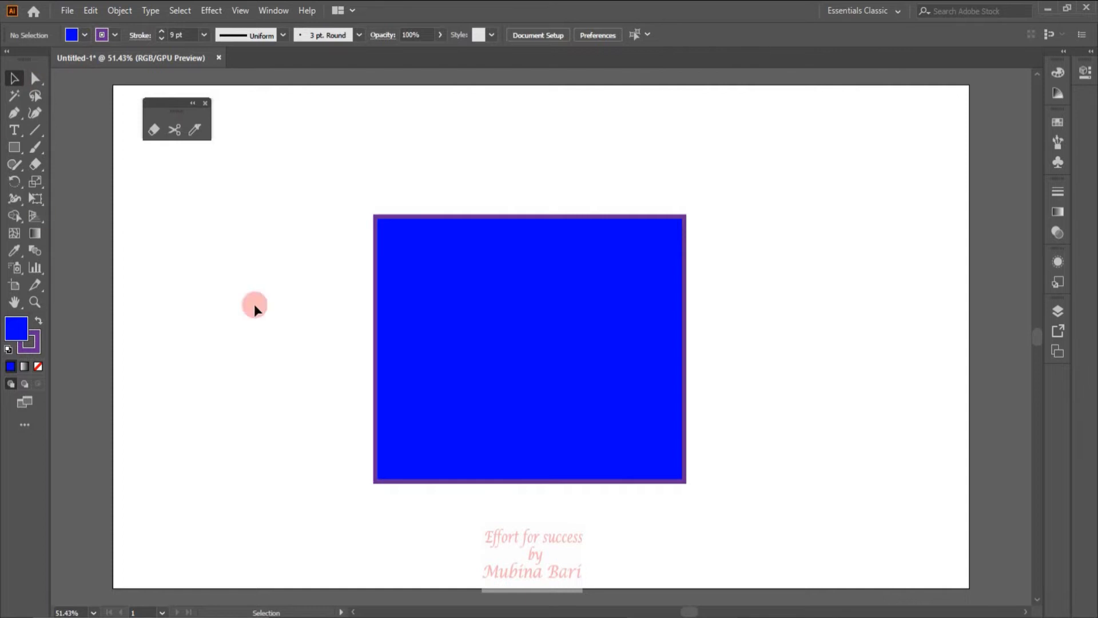
- Set the rectangle's fill to cyan and deselect it
left_click(454, 320)
left_click(73, 35)
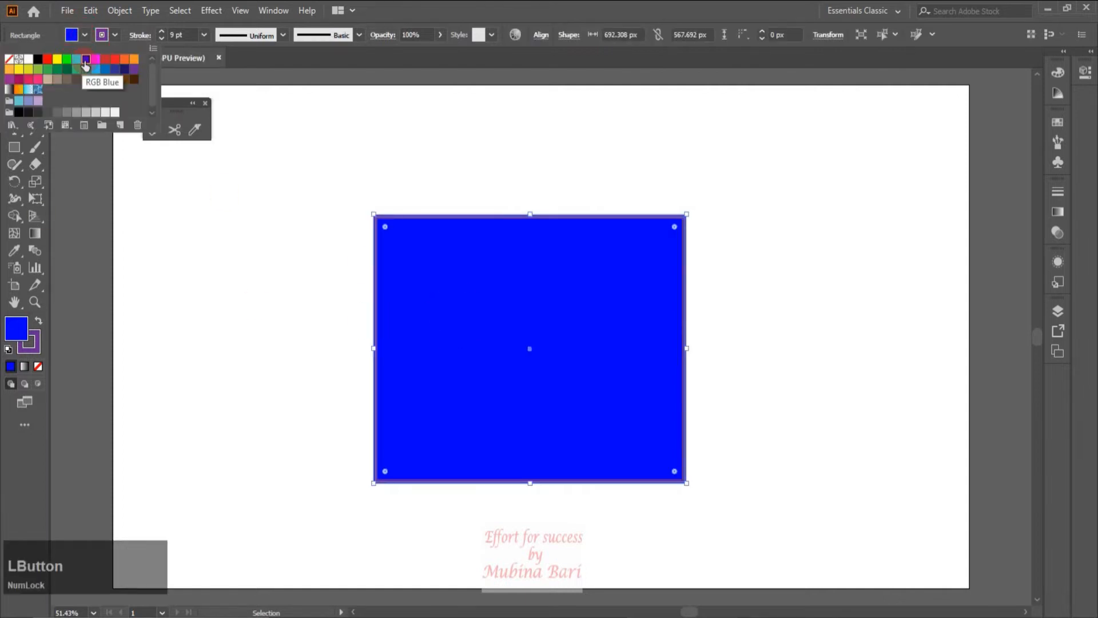
left_click(76, 59)
left_click(216, 298)
left_click(127, 225)
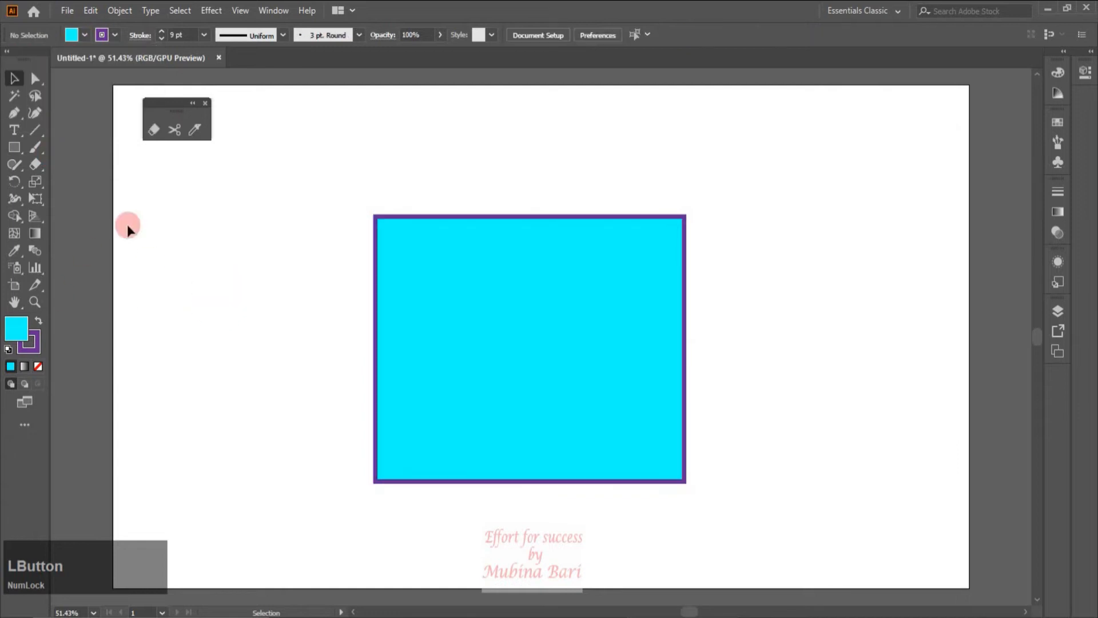
- Erase a wavy strip across the rectangle's upper-right corner and move the cut-off piece away up and to the right
left_click(35, 164)
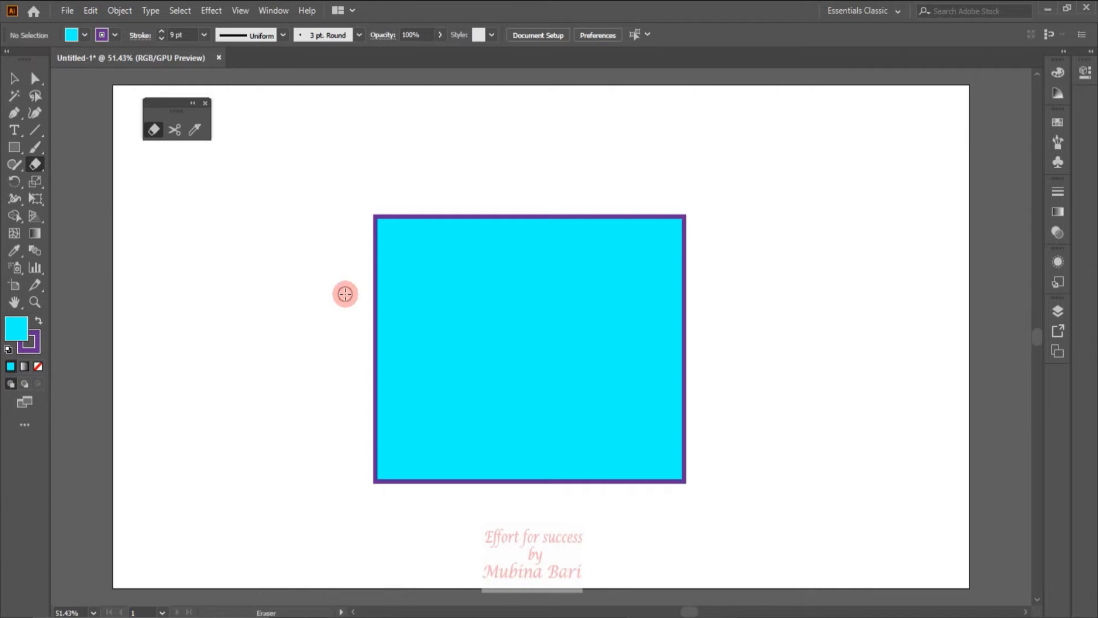
mouse_move(570, 201)
left_mouse_down()
mouse_move(555, 263)
mouse_move(637, 303)
mouse_move(634, 363)
mouse_move(671, 403)
mouse_move(744, 427)
left_mouse_up()
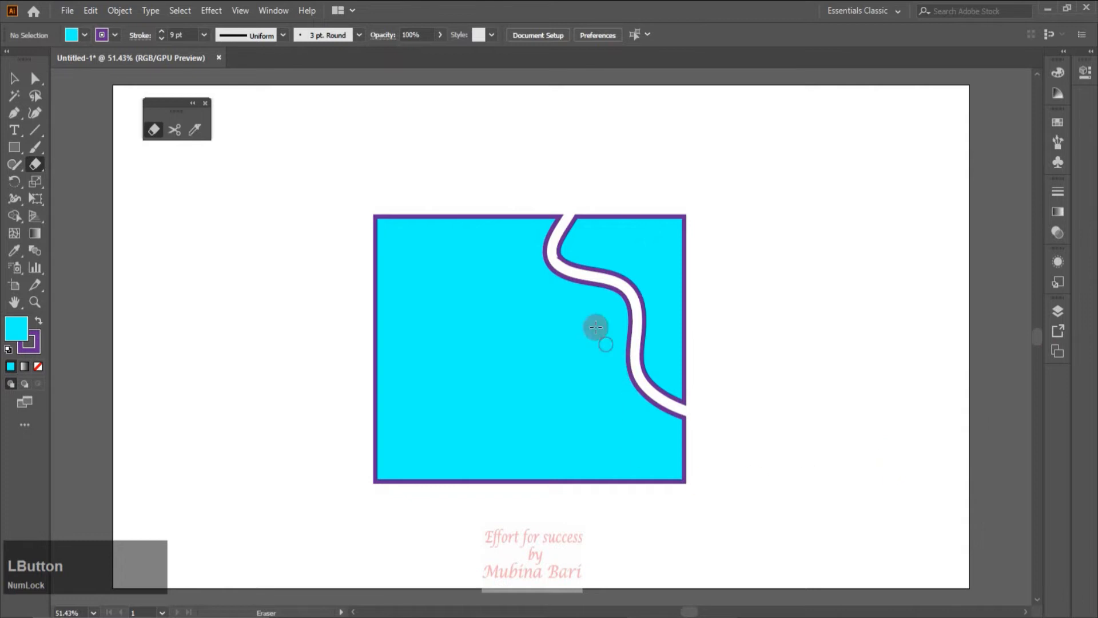
left_click(14, 78)
left_click_drag(629, 245, 808, 188)
left_click(811, 427)
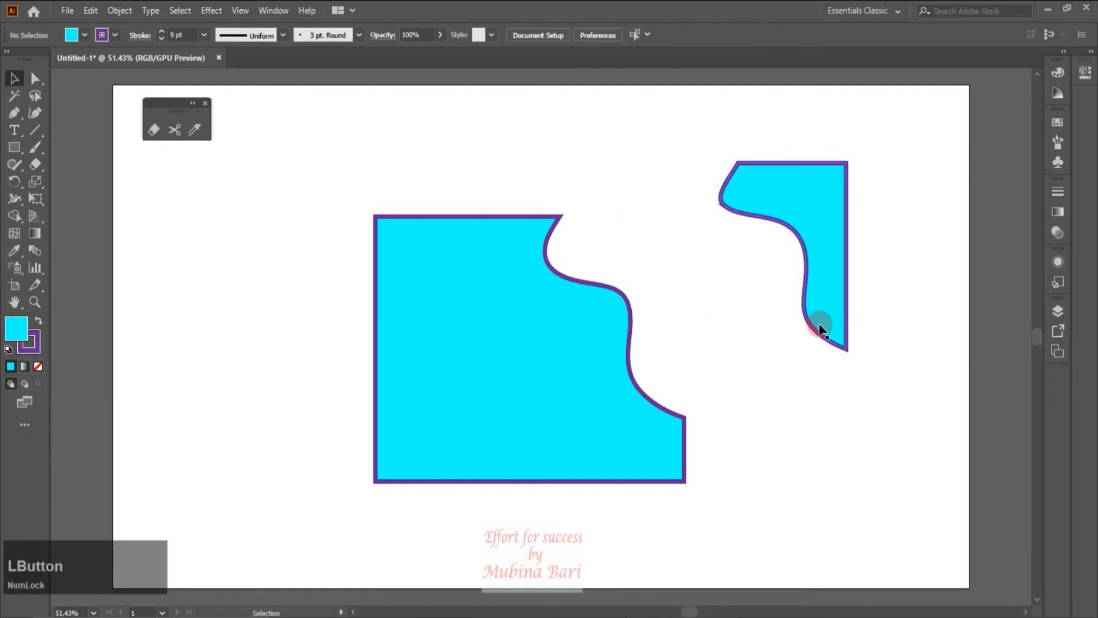
- Undo the move of the cut-off piece and the wavy eraser stroke
key("a")
key("ctrl+z")
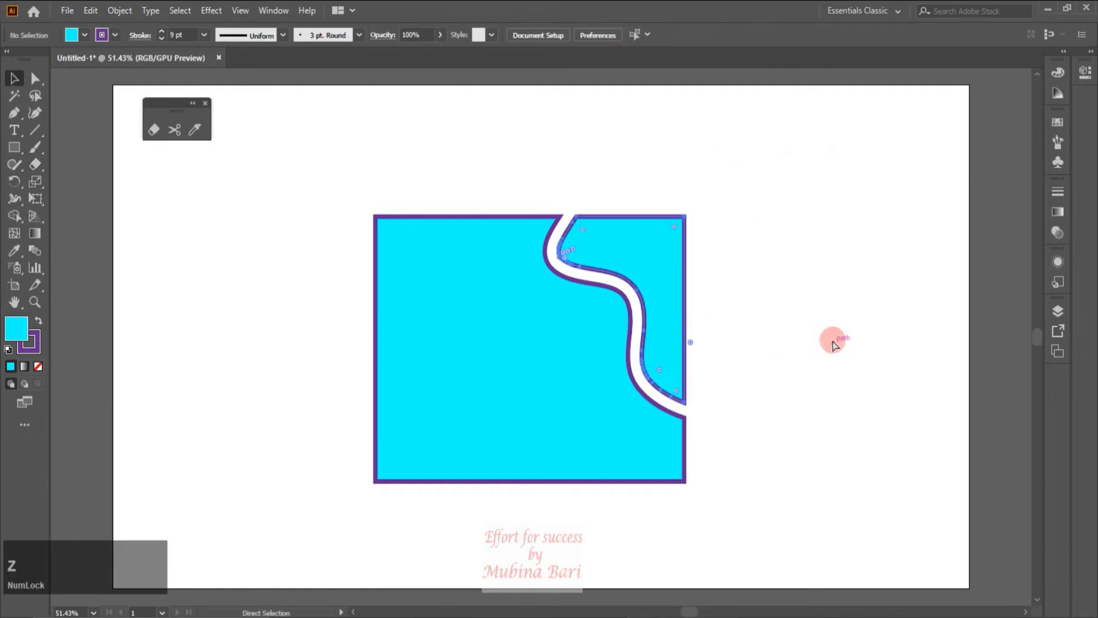
key("ctrl+z")
left_click(142, 325)
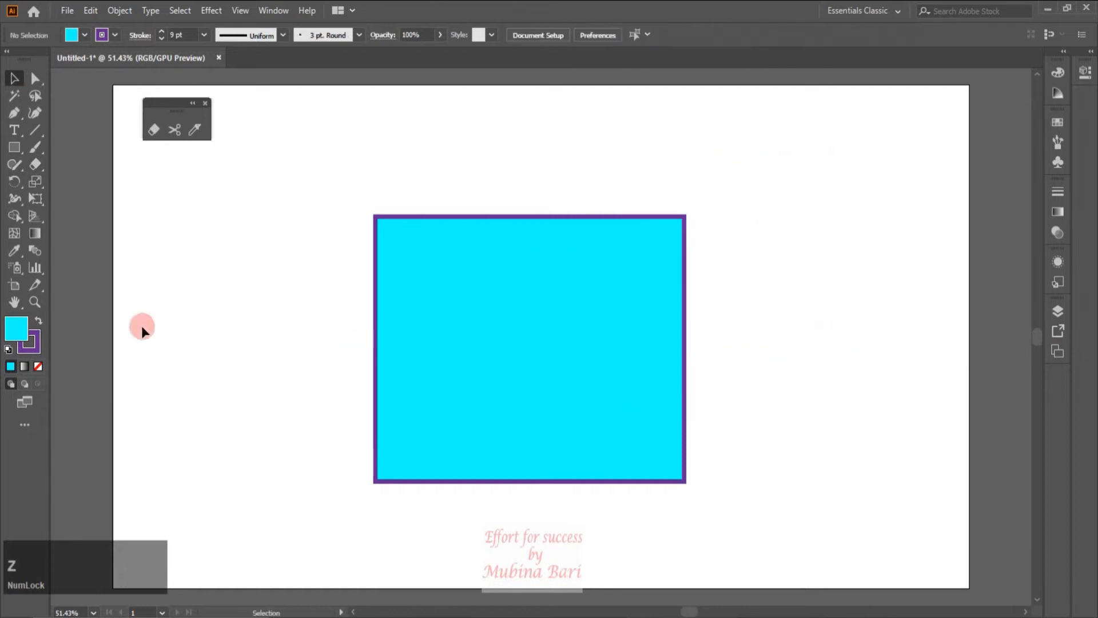
- Erase a straight horizontal strip across the rectangle and a small round hole in the right part of the upper piece
left_click(34, 163)
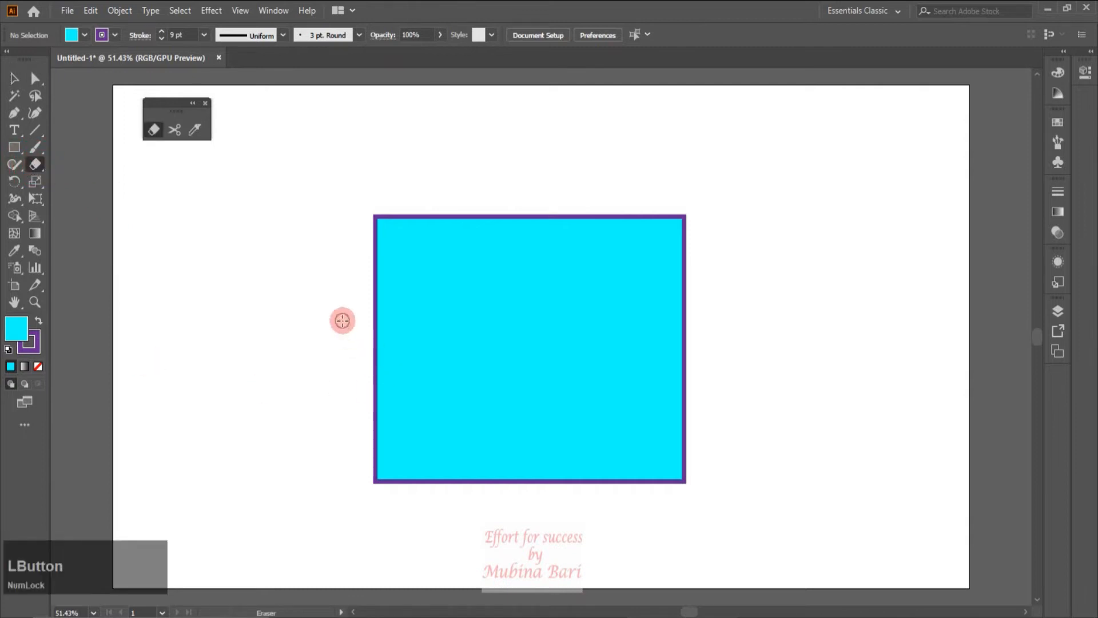
left_click_drag(342, 315, 714, 311)
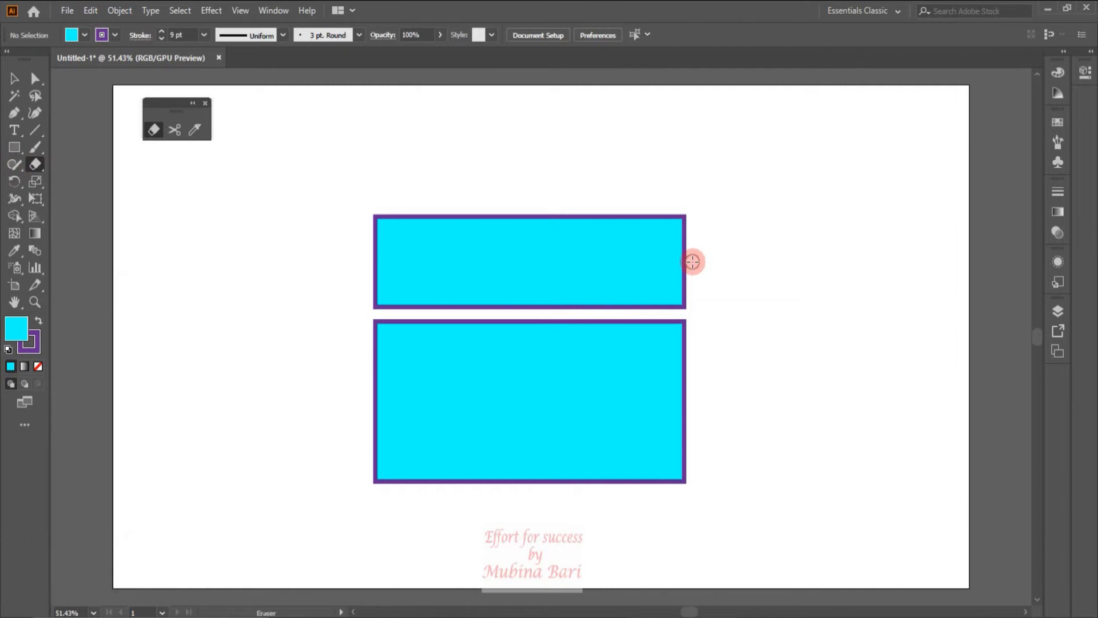
key("z")
left_click_drag(612, 264, 613, 266)
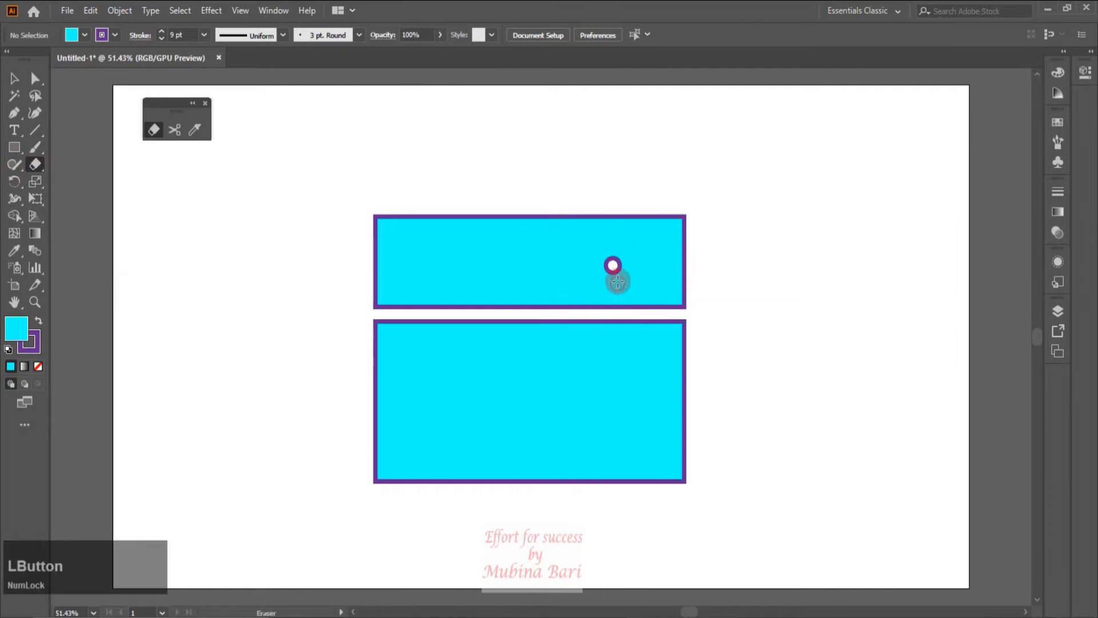
- Move the upper piece with the hole slightly upward, away from the lower piece
left_click(14, 79)
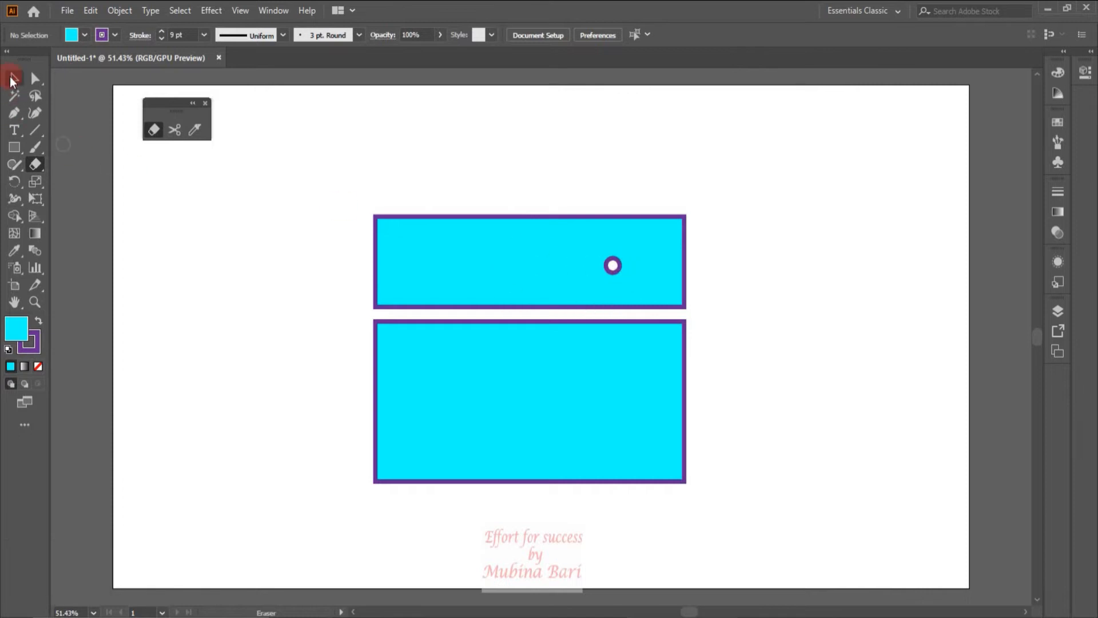
left_click(618, 278)
left_click(594, 286)
left_click_drag(593, 286, 603, 258)
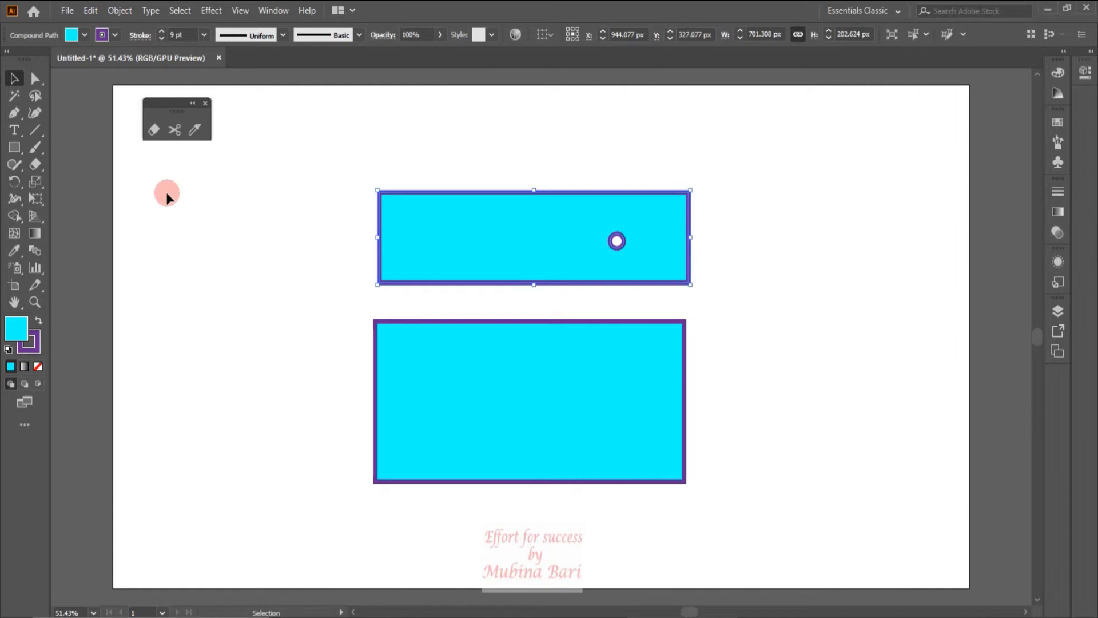
- Try smaller and larger Eraser tips, settling on a diameter of about 93 pt
left_click(153, 129)
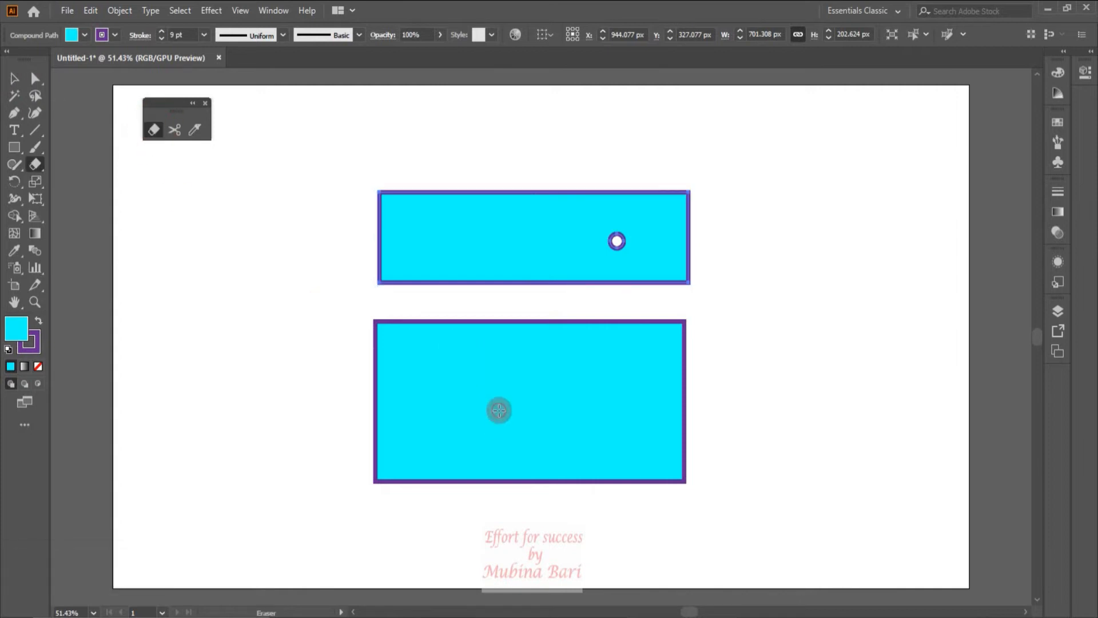
key("bracketleft")
key("bracketleft")
key("bracketleft")
key("bracketleft")
key("bracketleft")
key("bracketleft")
key("bracketleft")
key("bracketleft")
key("bracketleft")
key("bracketleft")
key("bracketleft")
key("bracketleft")
key("bracketleft")
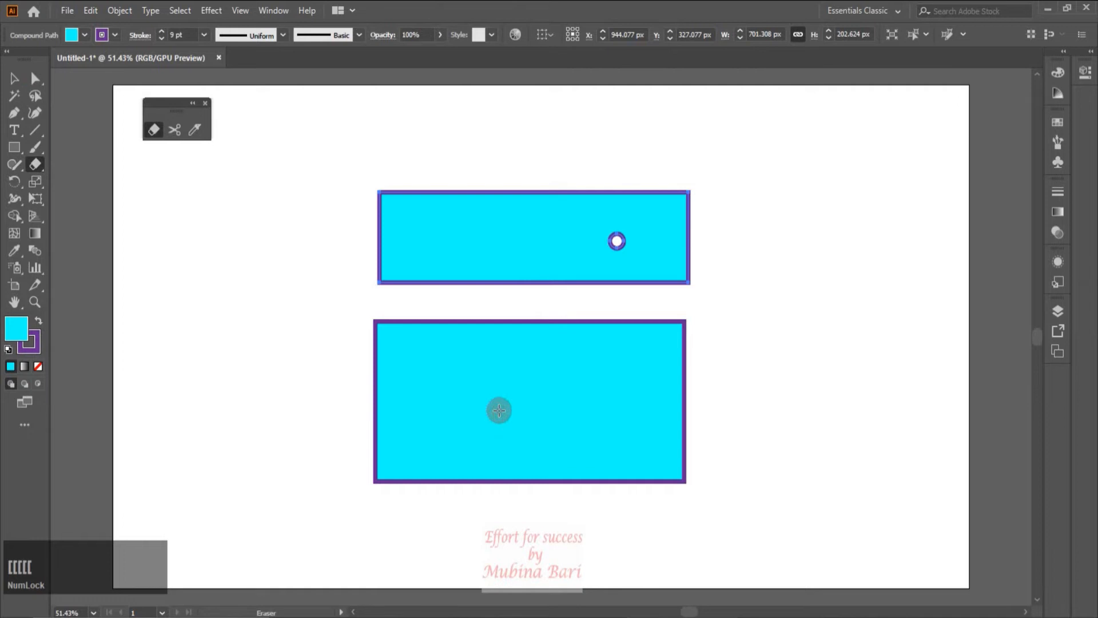
key("bracketleft")
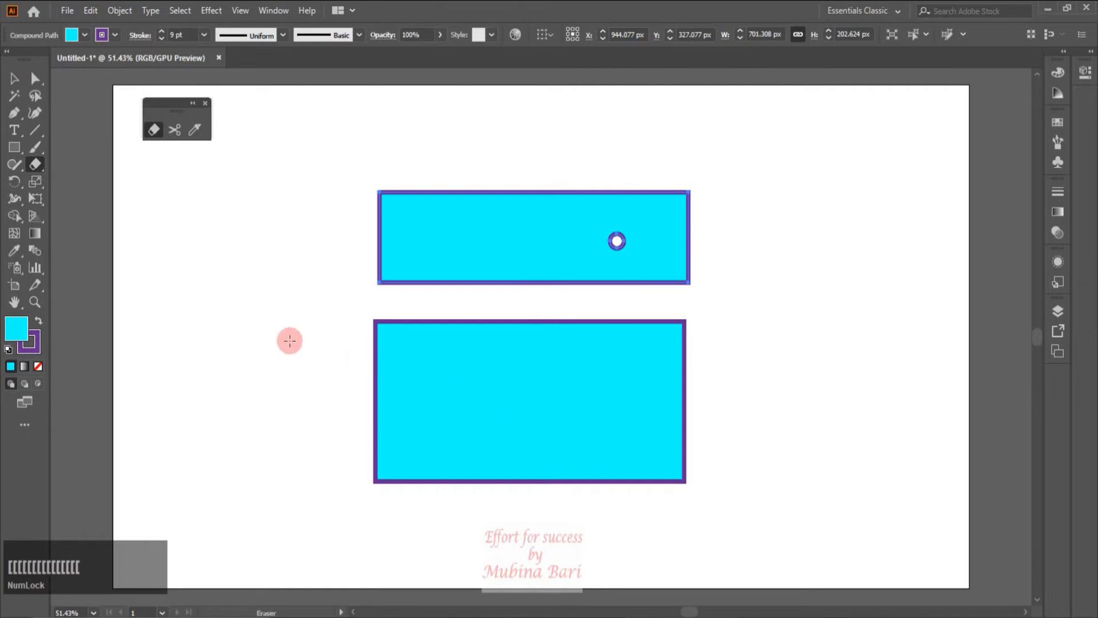
key("bracketright")
key("bracketright")
key("bracketright")
key("bracketright")
key("bracketright")
key("bracketright")
key("bracketright")
key("bracketright")
key("bracketright")
key("bracketright")
key("bracketright")
key("bracketright")
key("bracketright")
key("bracketright")
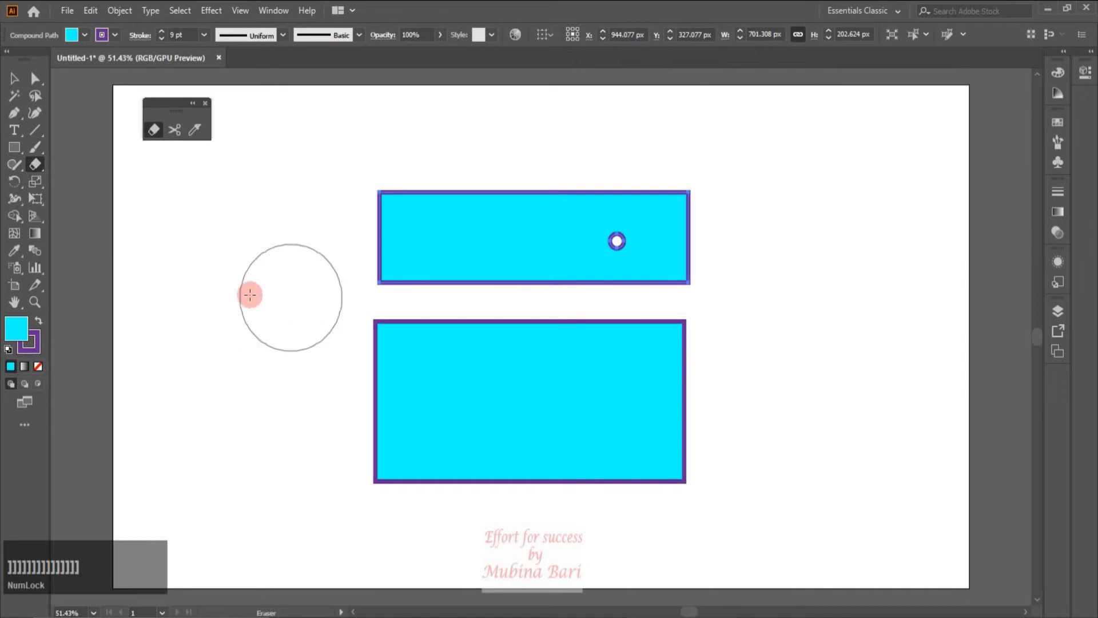
key("bracketleft")
key("bracketleft")
key("bracketleft")
key("bracketleft")
key("bracketleft")
key("bracketleft")
key("bracketright")
key("bracketright")
key("bracketright")
key("bracketright")
key("bracketright")
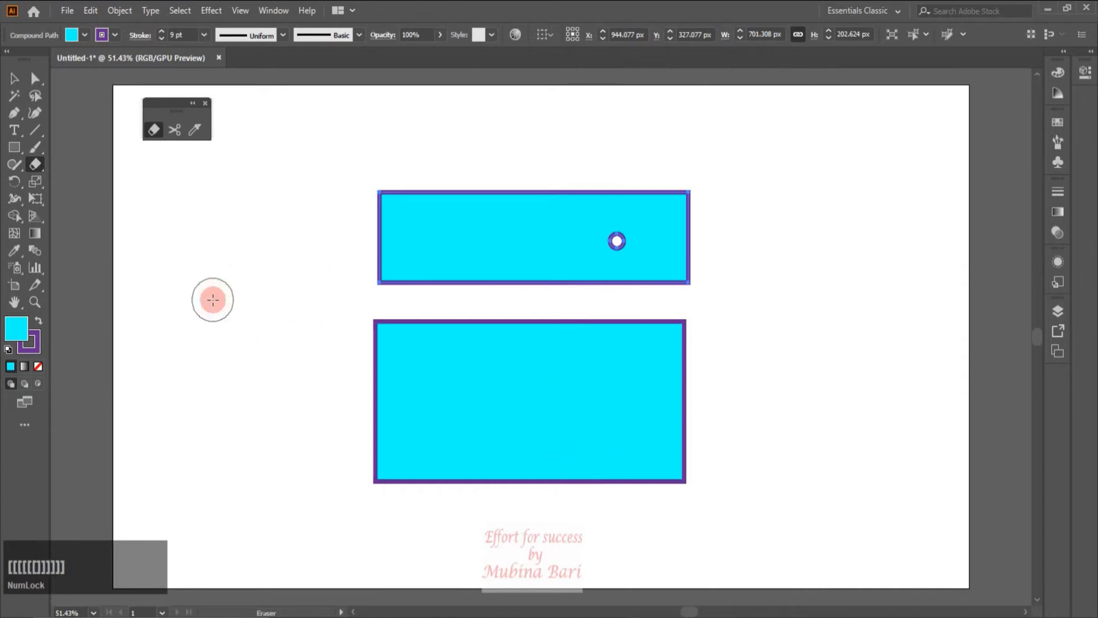
- Erase a wide slanted strip down through both pieces and move the four resulting pieces apart
left_click(577, 387)
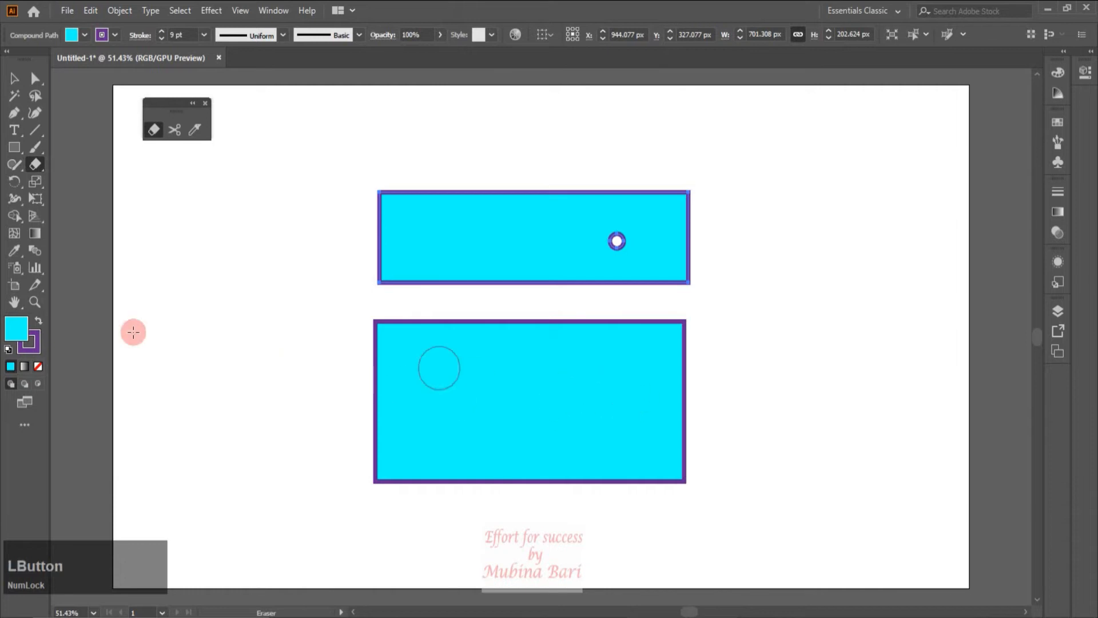
mouse_move(511, 200)
left_mouse_down()
mouse_move(557, 447)
mouse_move(650, 568)
left_mouse_up()
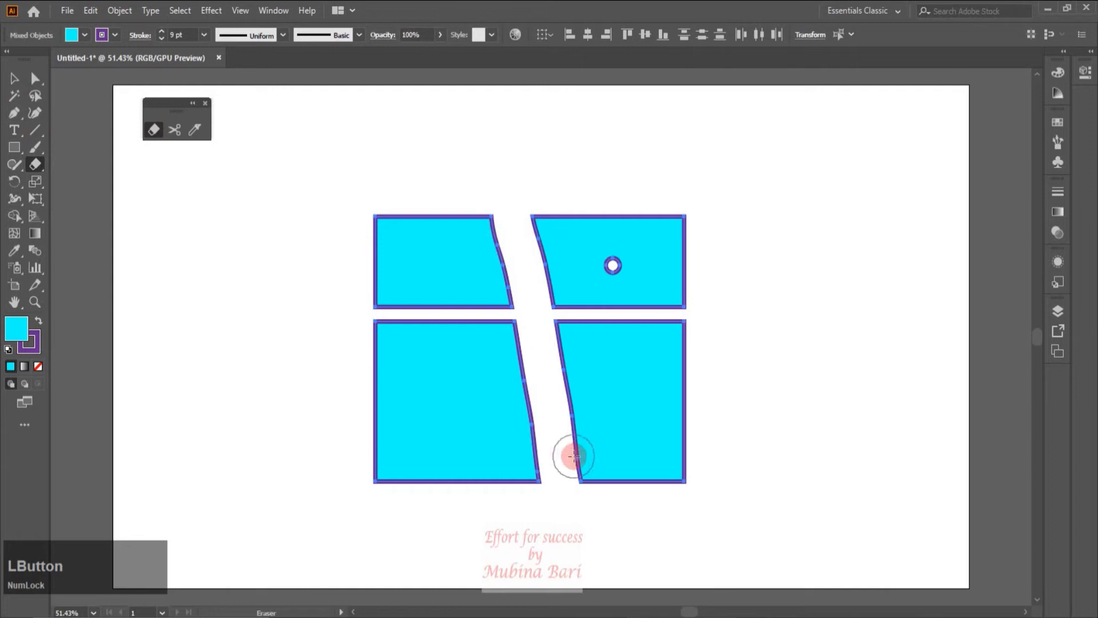
left_click(13, 80)
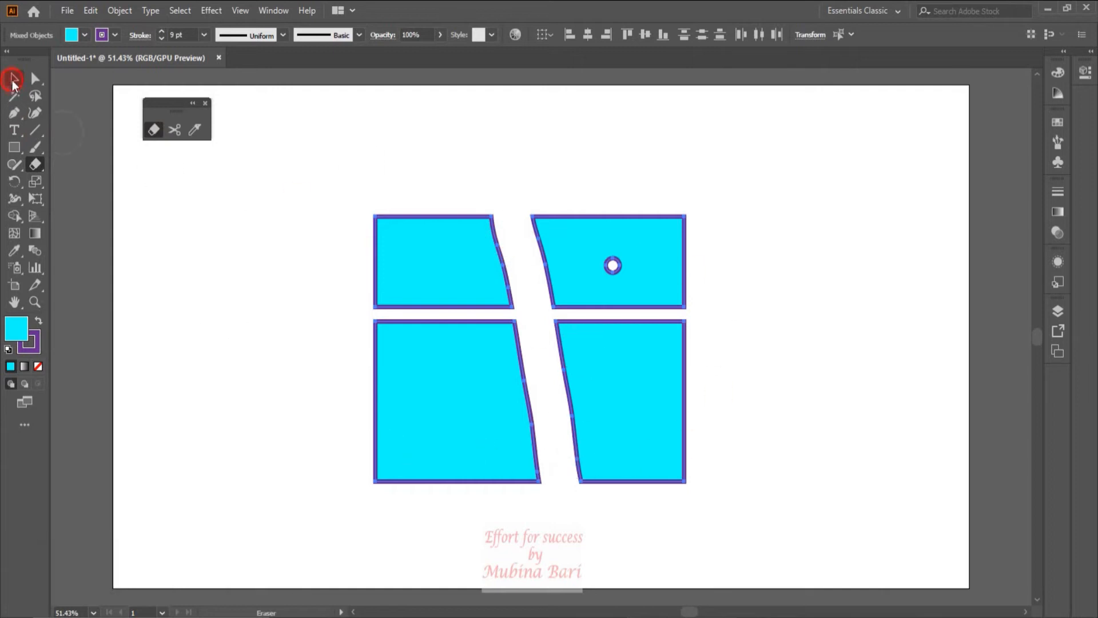
left_click(796, 426)
left_click_drag(636, 443, 854, 412)
left_click_drag(621, 269, 709, 195)
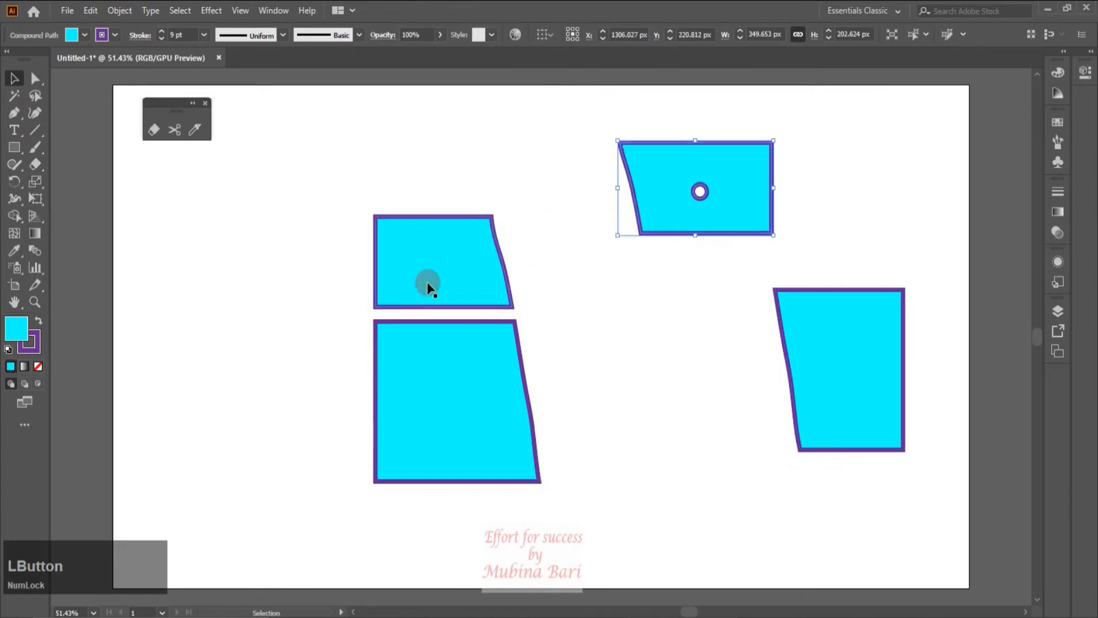
left_click_drag(429, 286, 390, 209)
left_click_drag(419, 409, 356, 400)
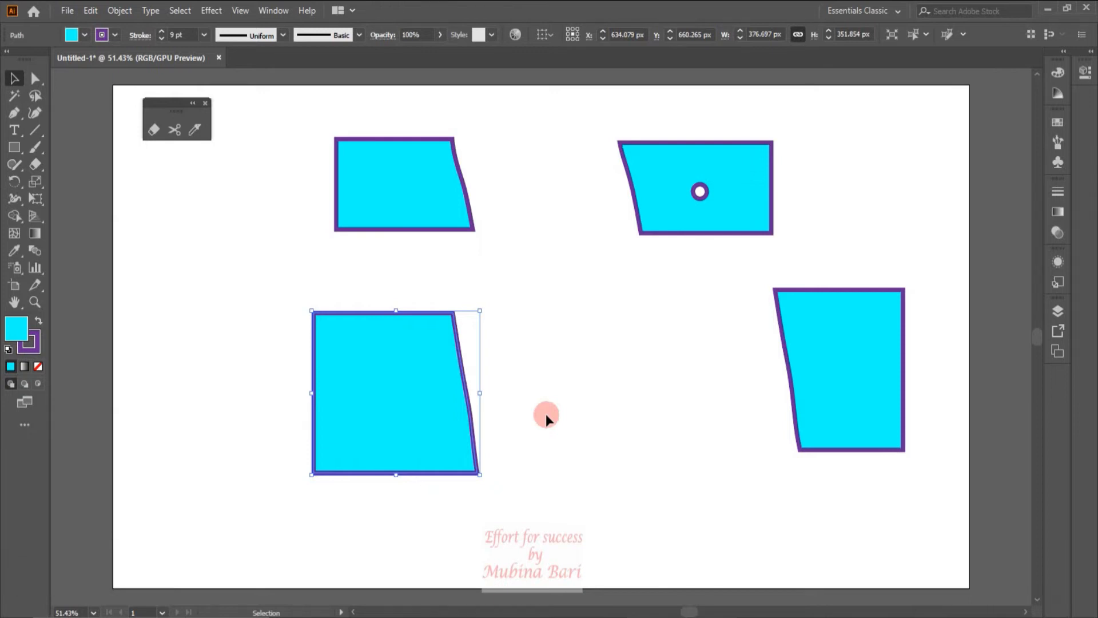
- Undo the piece moves and all eraser strokes back to the uncut rectangle
key("ctrl+z")
key("ctrl+z")
key("ctrl+z")
key("ctrl+z")
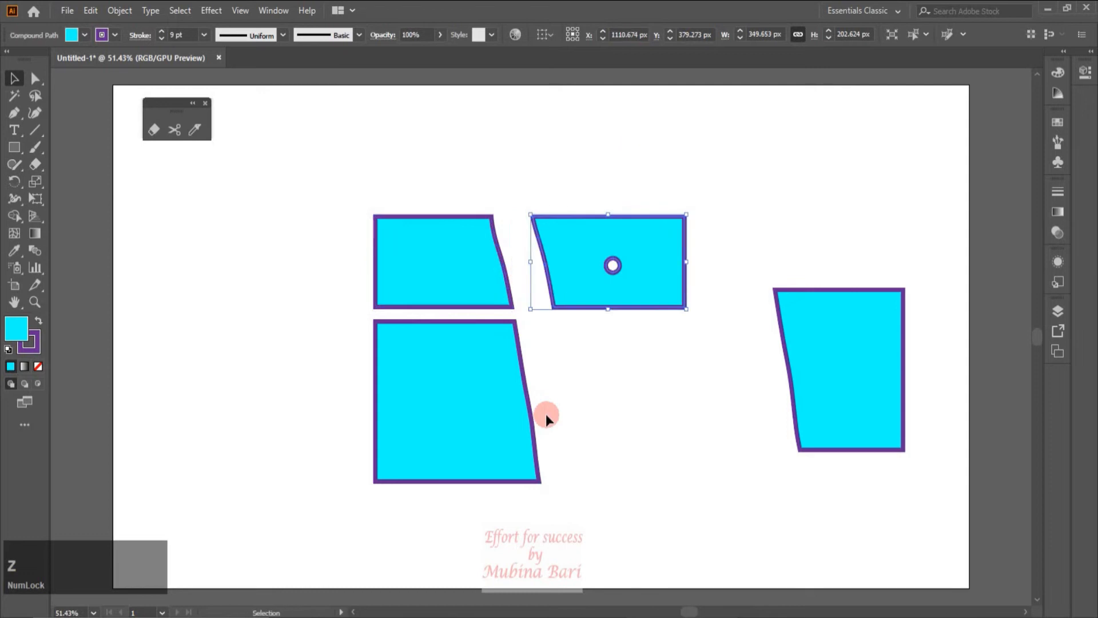
key("ctrl+z")
key("ctrl+z")
key("ctrl+z")
key("ctrl+z")
- Move the whole rectangle to the left half of the artboard
left_click_drag(531, 392, 362, 380)
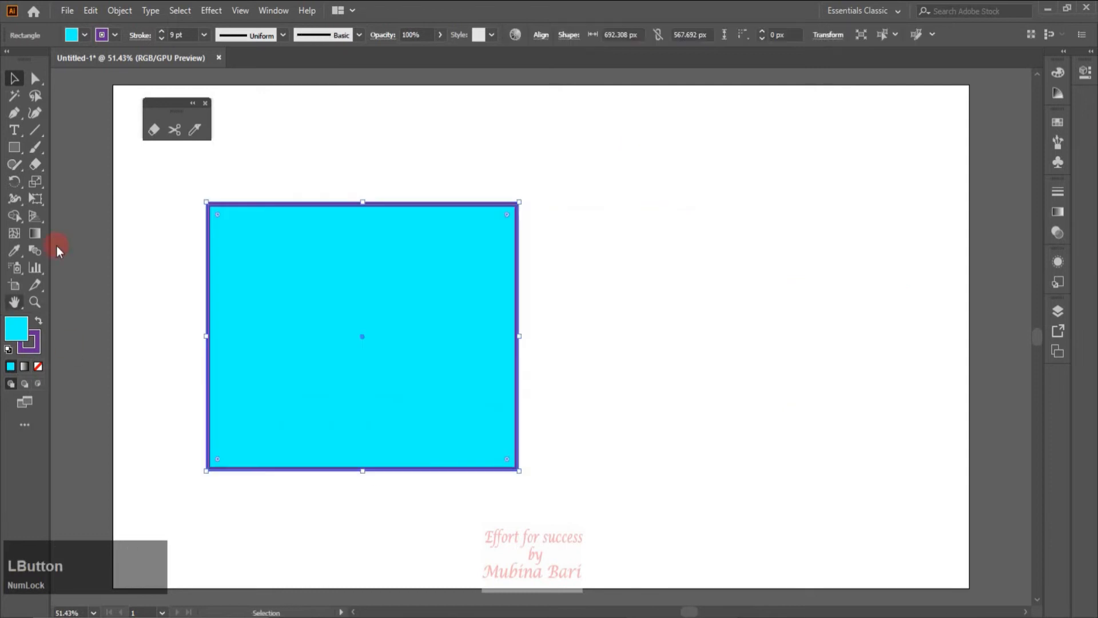
- Review and accept the current Eraser Tool Options, and erase a round hole near the rectangle's upper-left corner
double_click(148, 132)
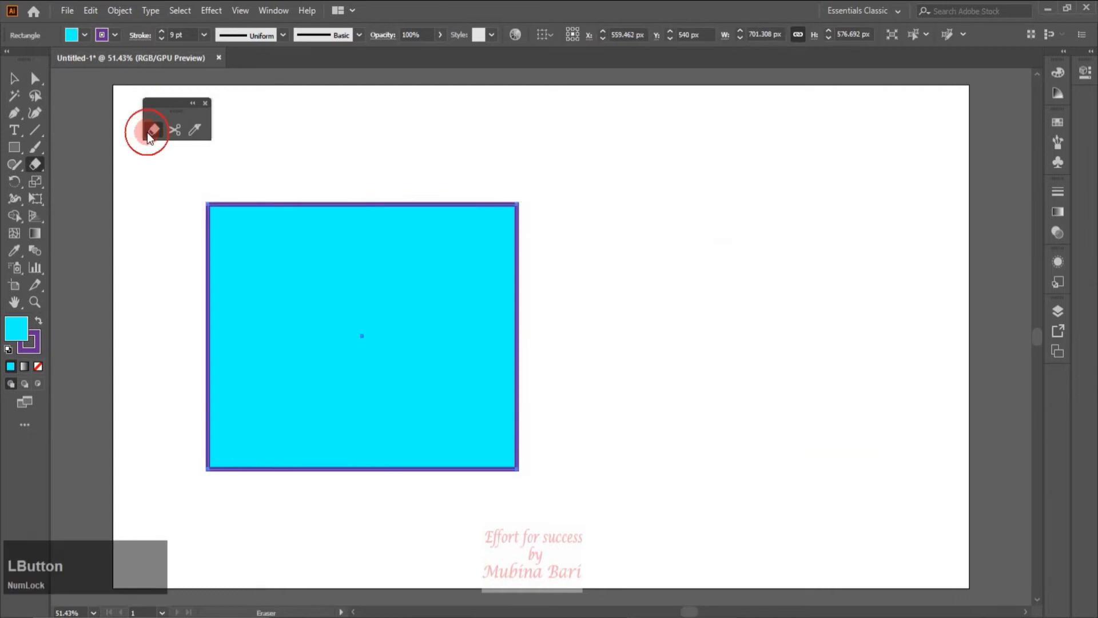
left_click_drag(933, 101, 833, 112)
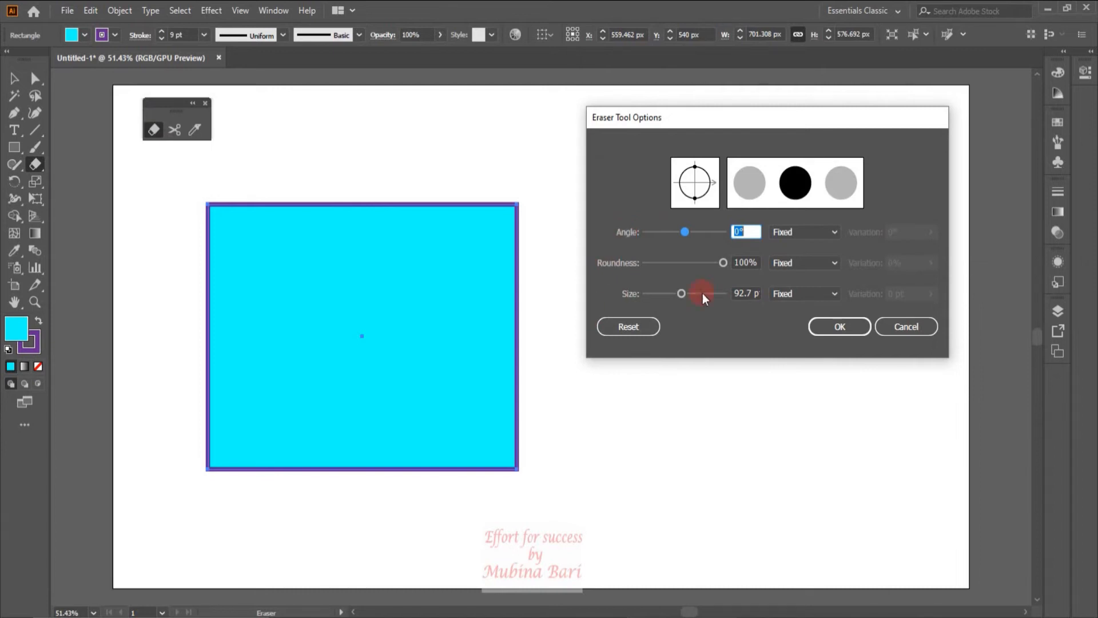
left_click(846, 327)
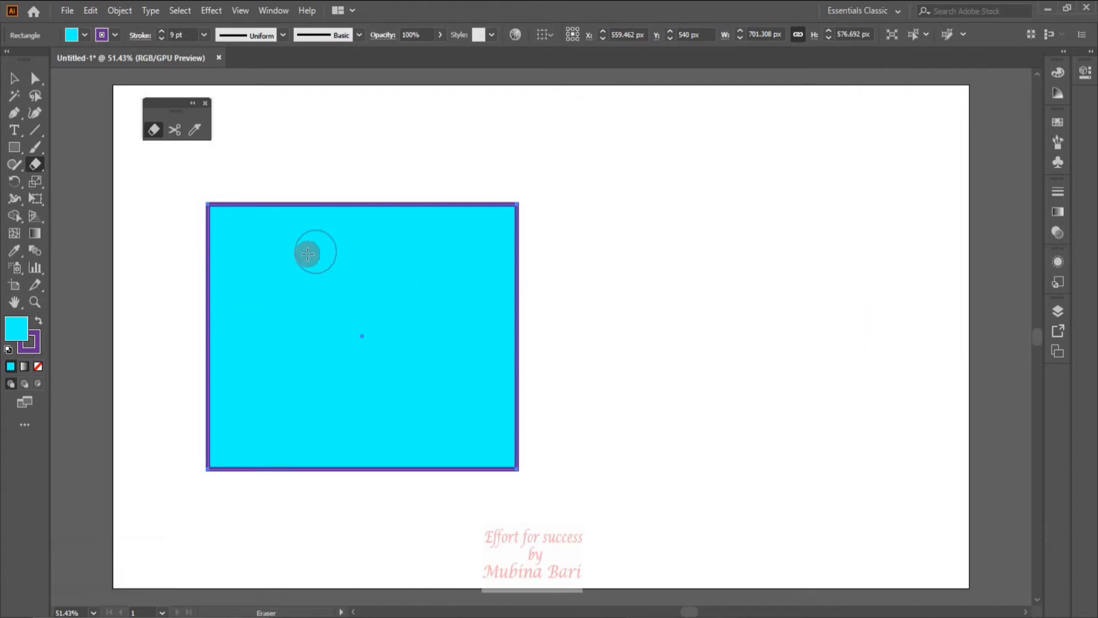
left_click_drag(297, 253, 297, 253)
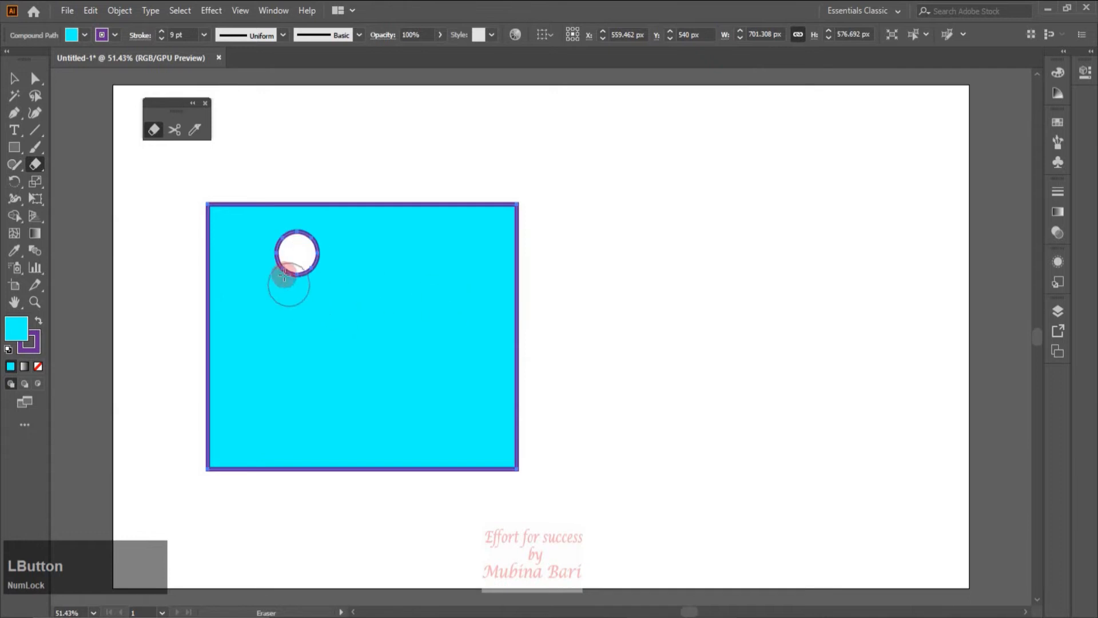
- Set the eraser's roundness to 62% and its angle to 54° in the Eraser Tool Options and accept them
left_click(153, 131)
left_click(156, 133)
left_click(852, 329)
left_click(705, 263)
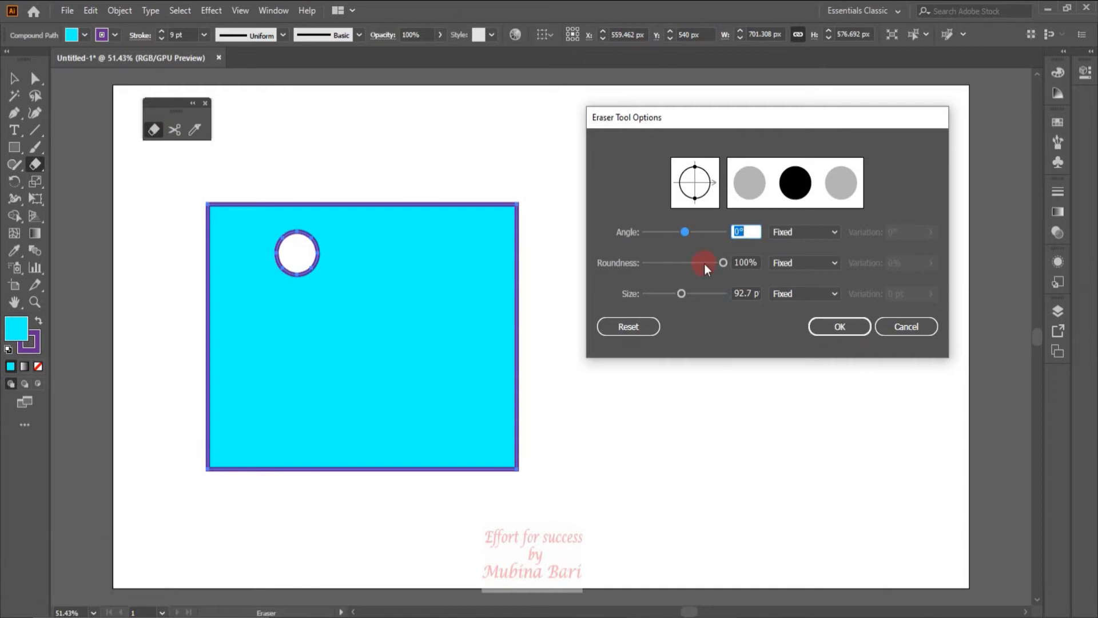
left_click_drag(722, 262, 691, 270)
left_click(772, 162)
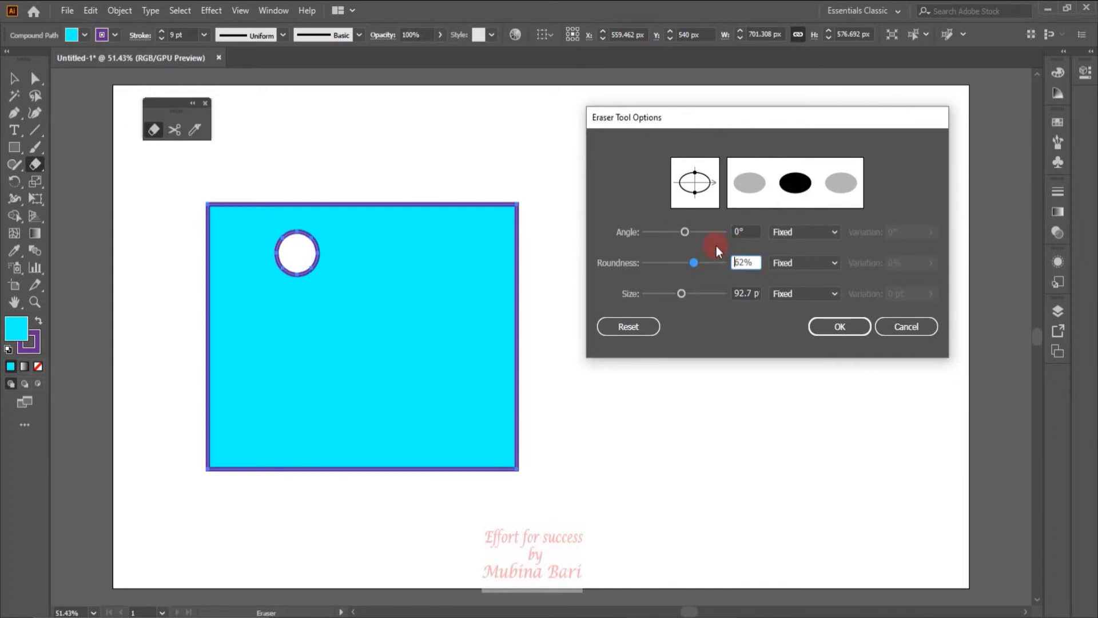
left_click_drag(688, 231, 699, 227)
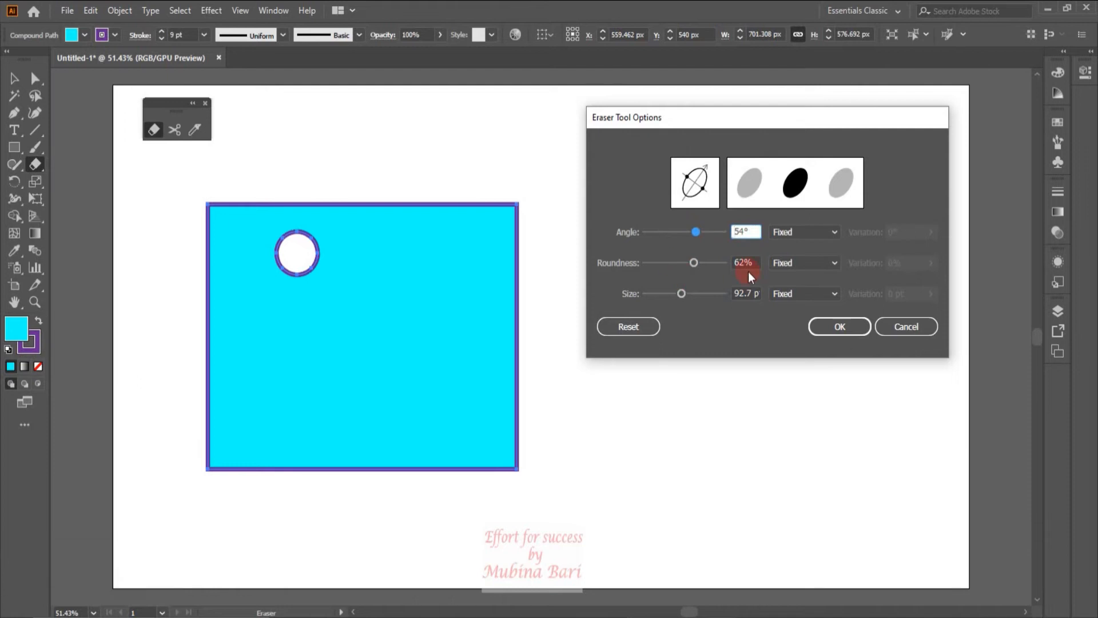
left_click(836, 328)
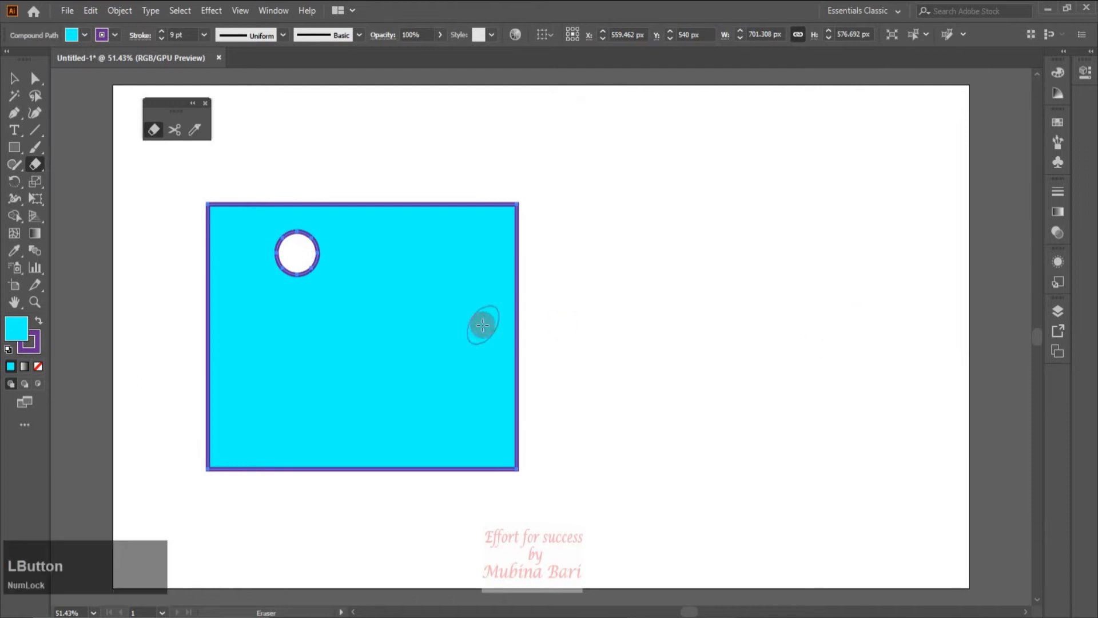
- Erase a tilted oval hole and a diagonal strip inside the rectangle, and undo every erasure back to the uncut rectangle
left_click_drag(309, 321, 311, 322)
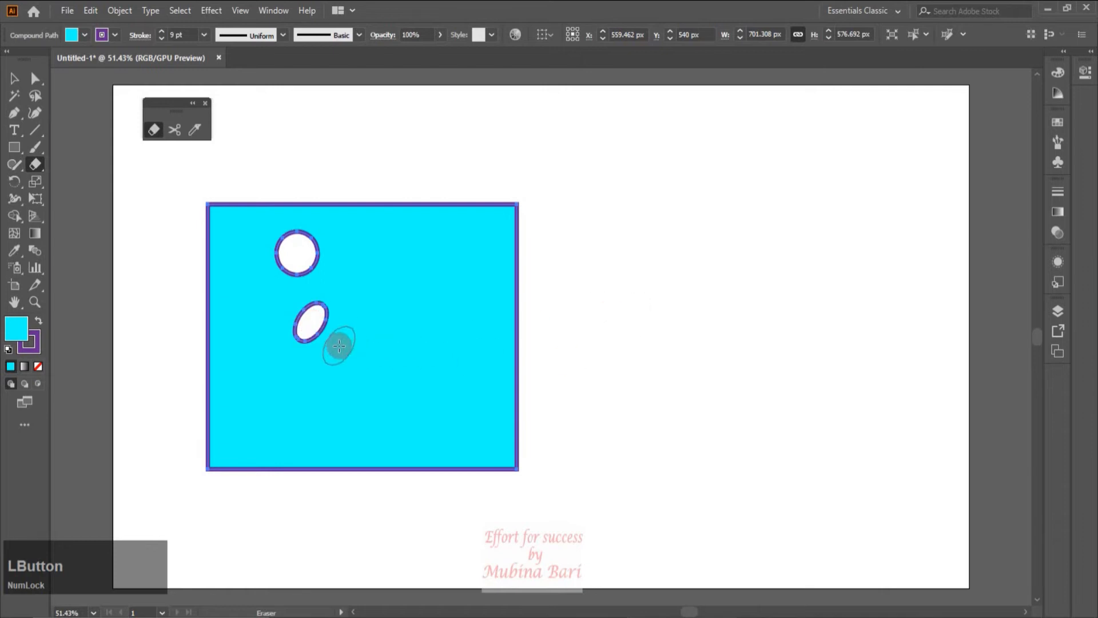
left_click_drag(350, 364, 480, 412)
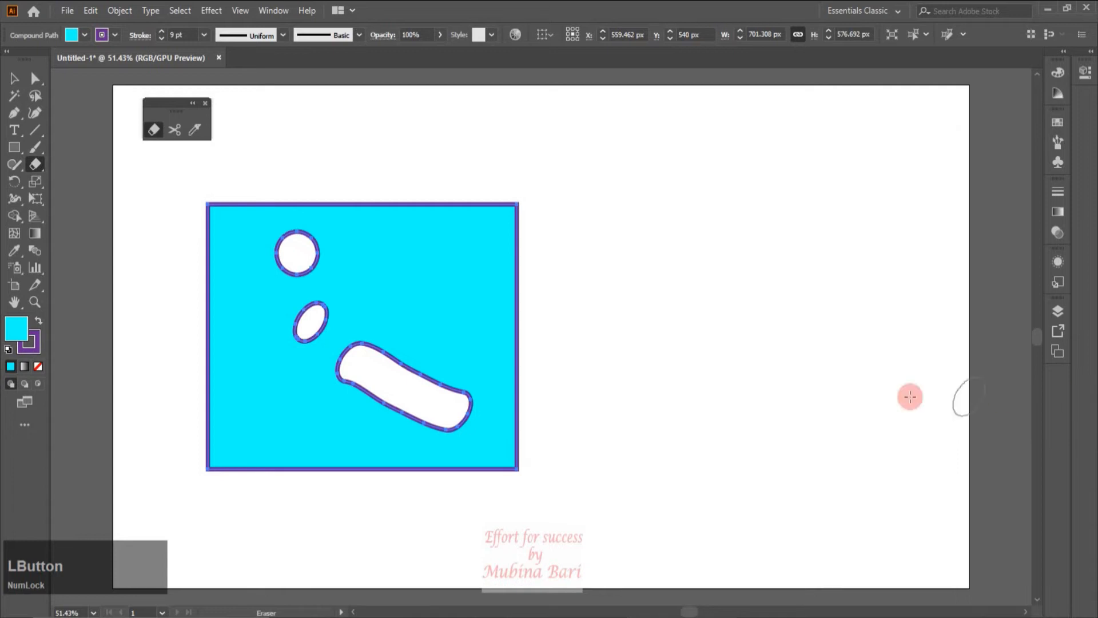
key("ctrl+z")
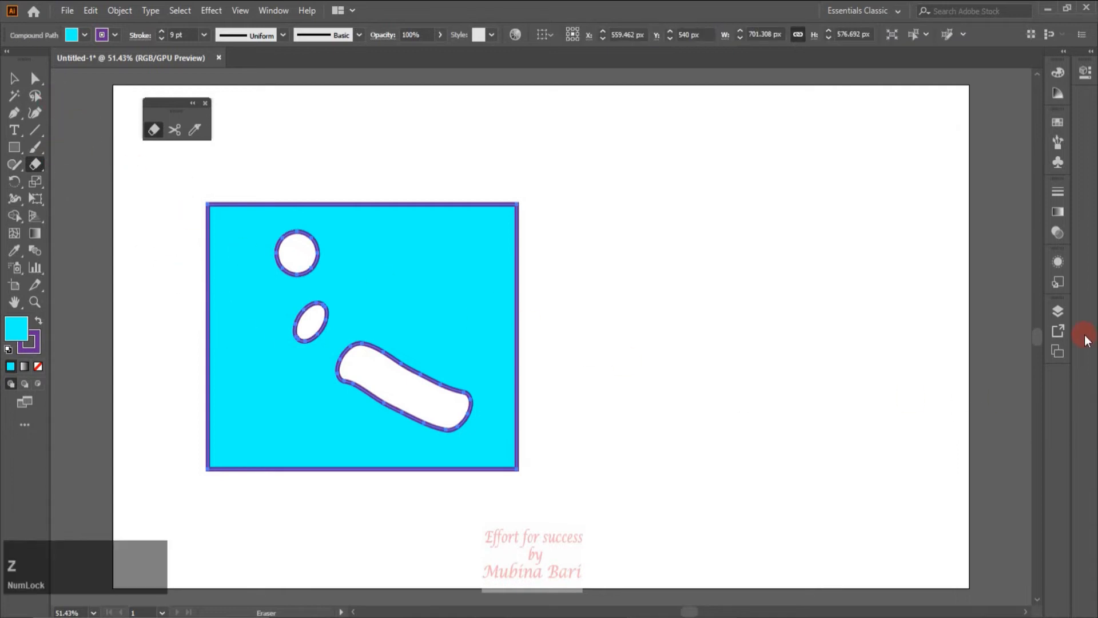
key("ctrl+z")
key("ctrl+z")
key("ctrl+z")
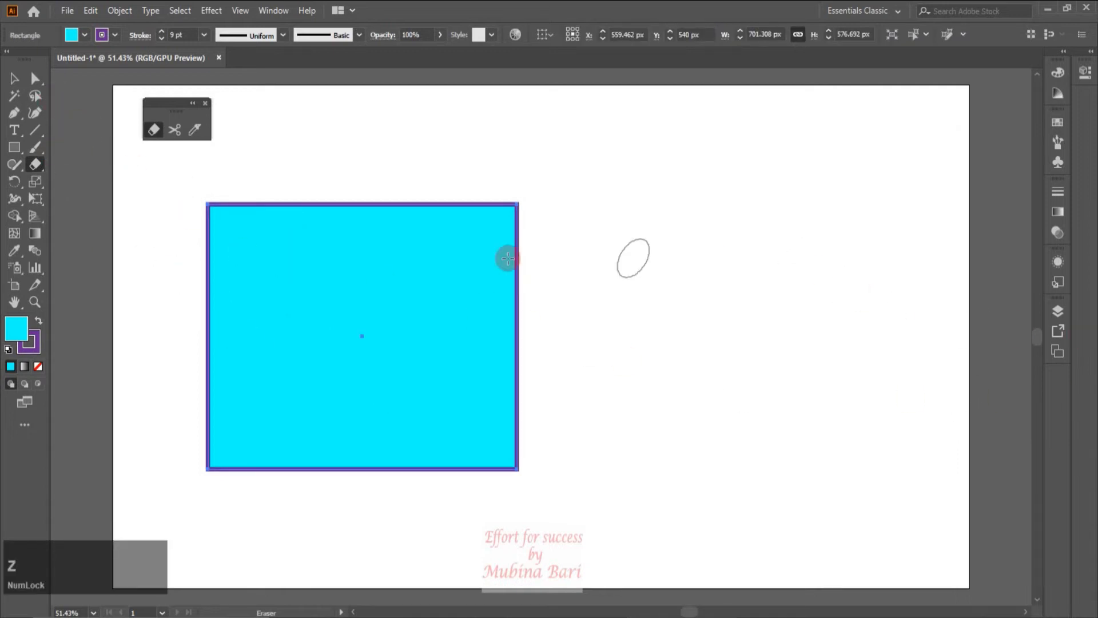
- In the Eraser Tool Options, make the angle Random with a 28° variation
double_click(153, 130)
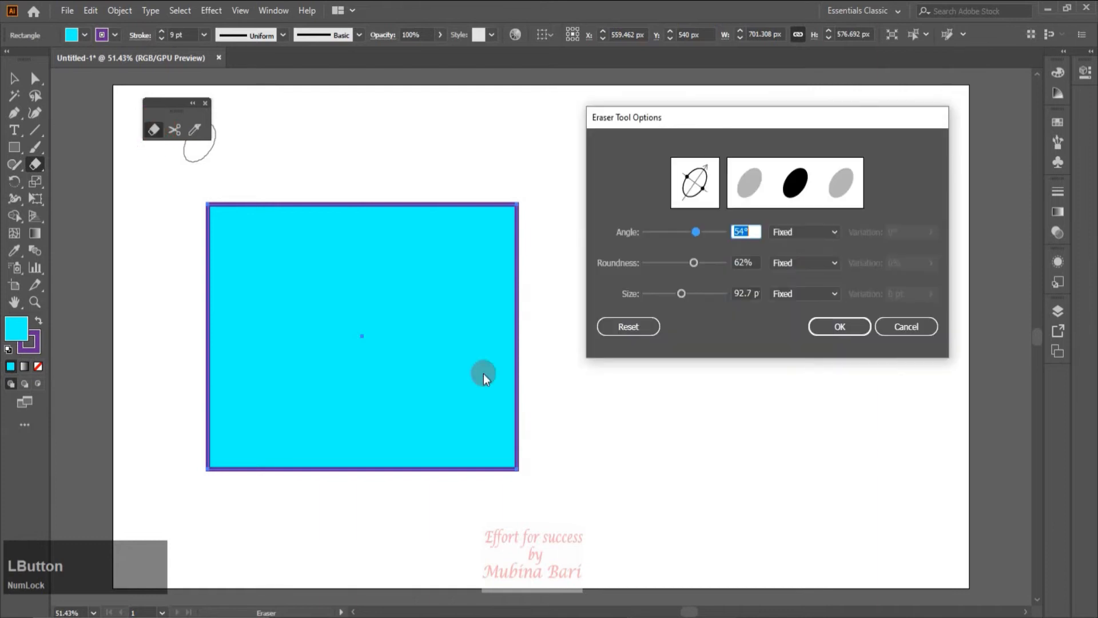
left_click(792, 236)
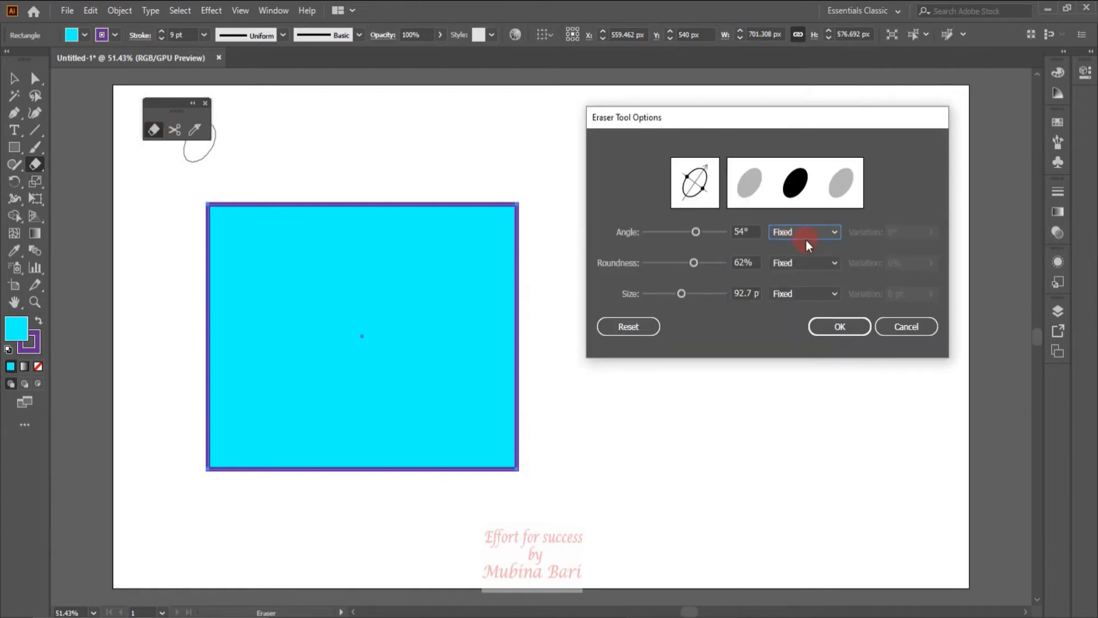
left_click(835, 232)
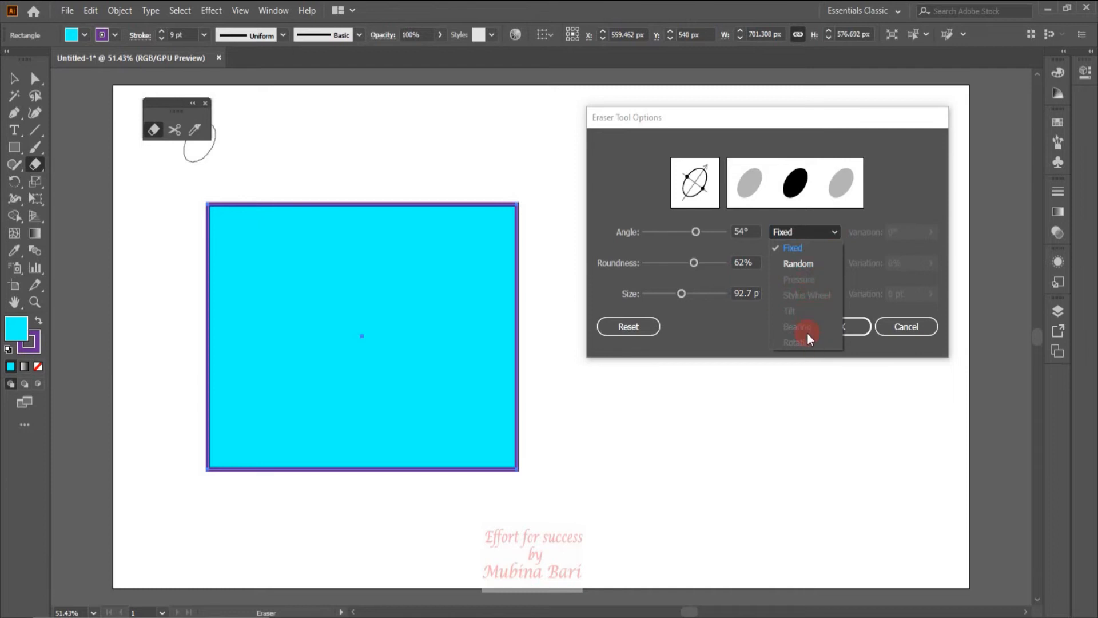
left_click(809, 266)
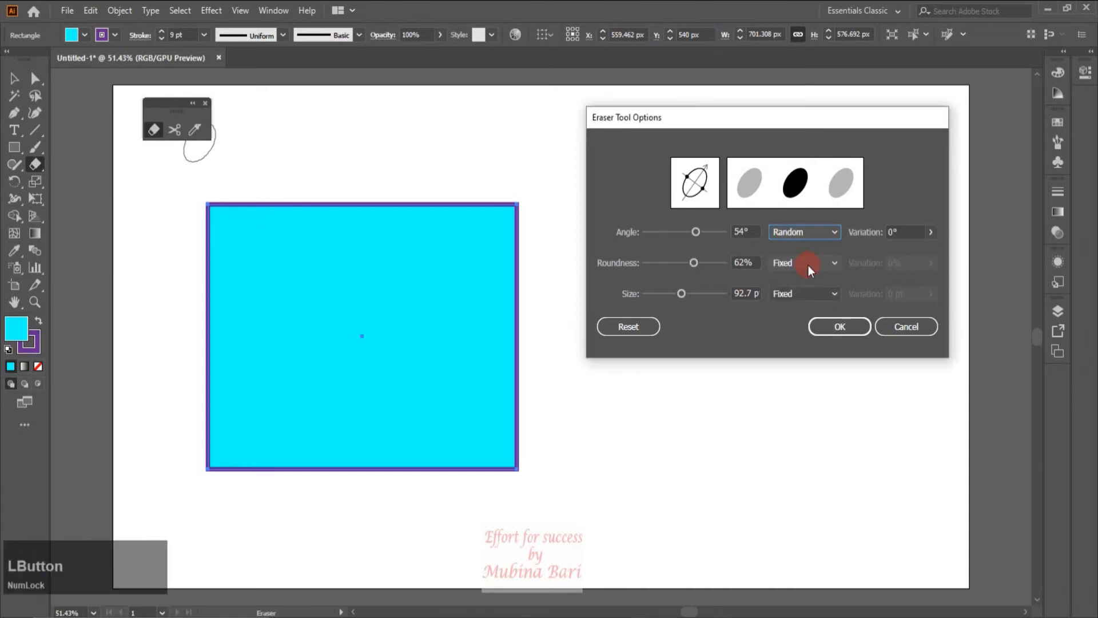
left_click(893, 232)
left_click(930, 232)
left_click(931, 233)
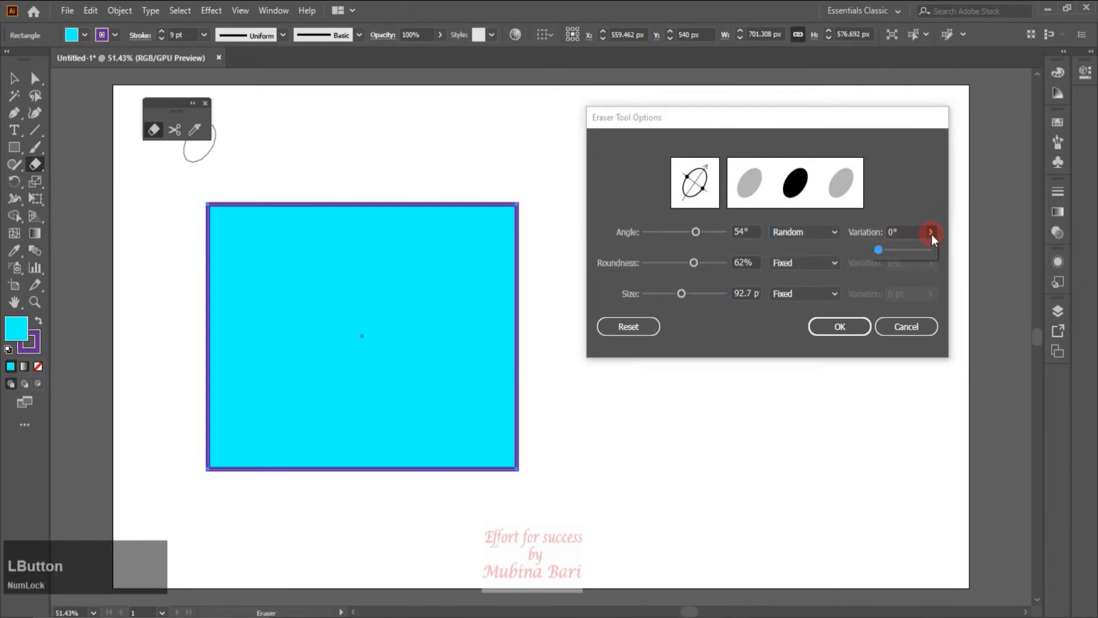
left_click_drag(878, 250, 886, 249)
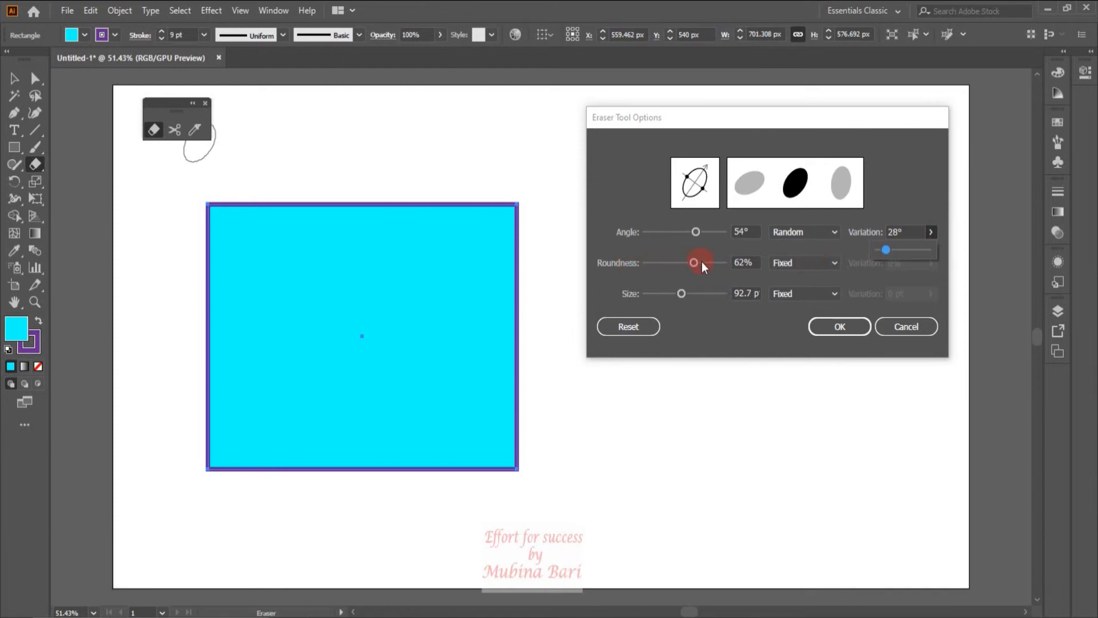
- Make the eraser's roundness Random with a 10% variation
left_click(837, 266)
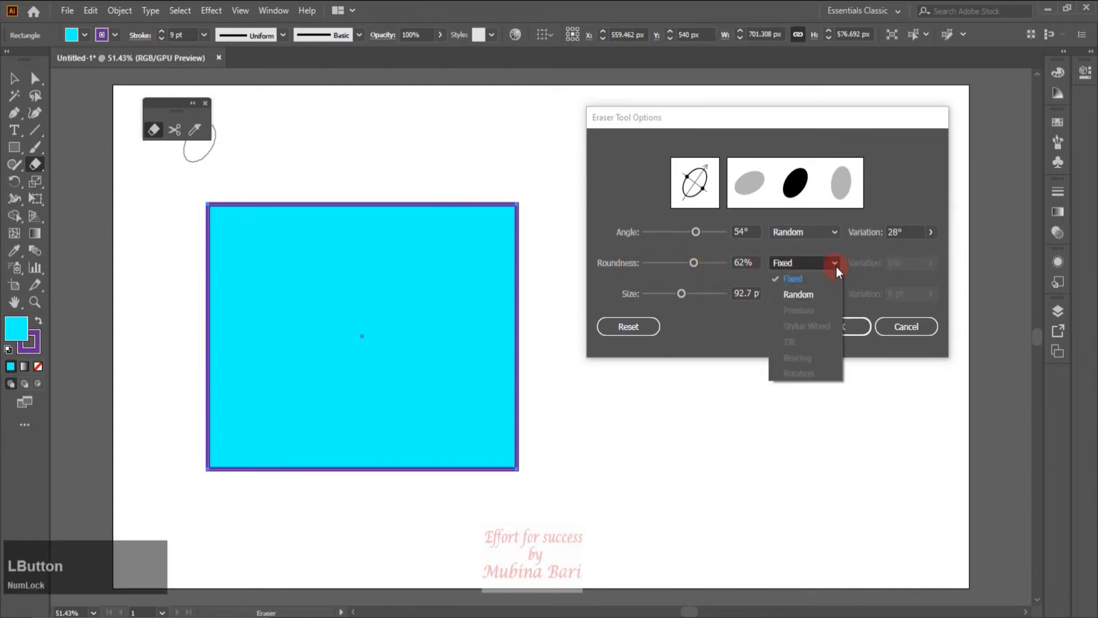
left_click(826, 293)
left_click(900, 270)
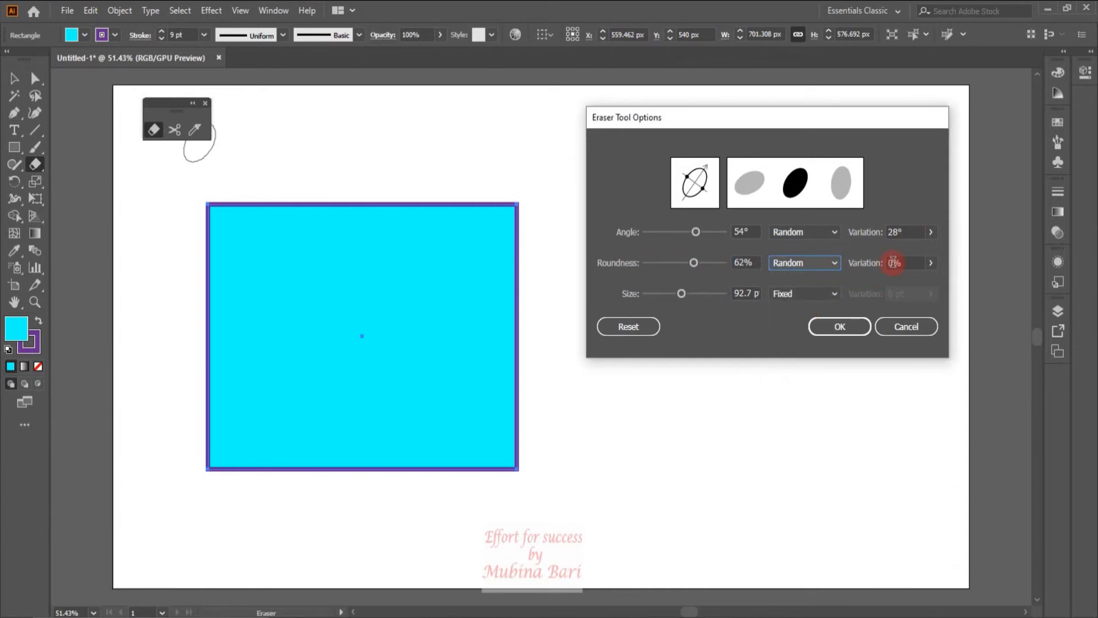
double_click(893, 263)
type("10")
- Make the eraser's size Random with a 20 pt variation and accept the options
left_click(793, 290)
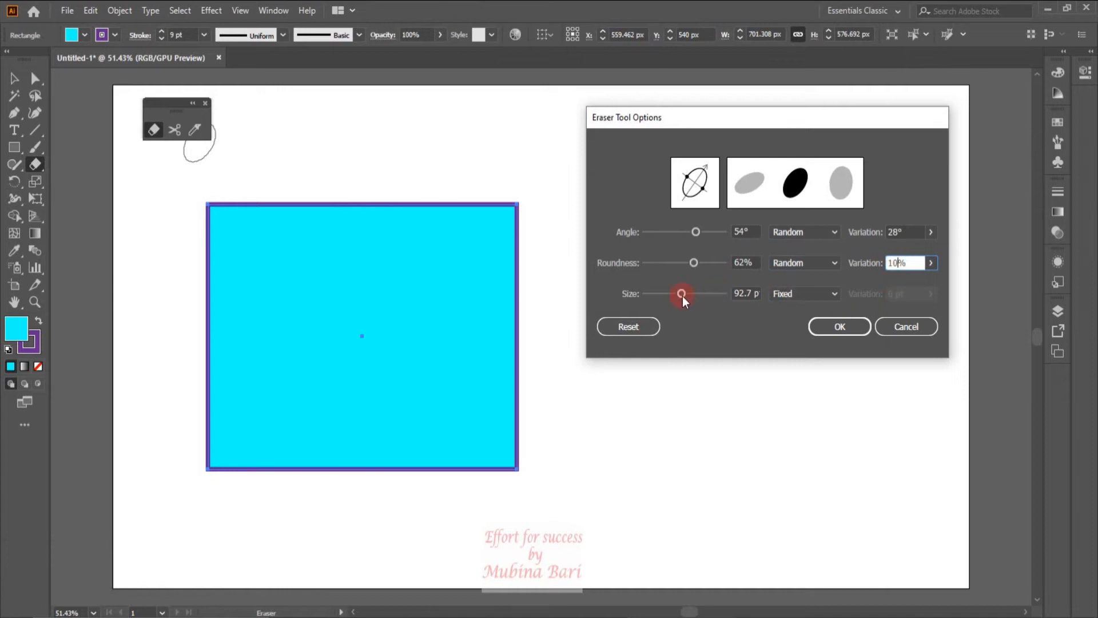
left_click(836, 294)
left_click(815, 320)
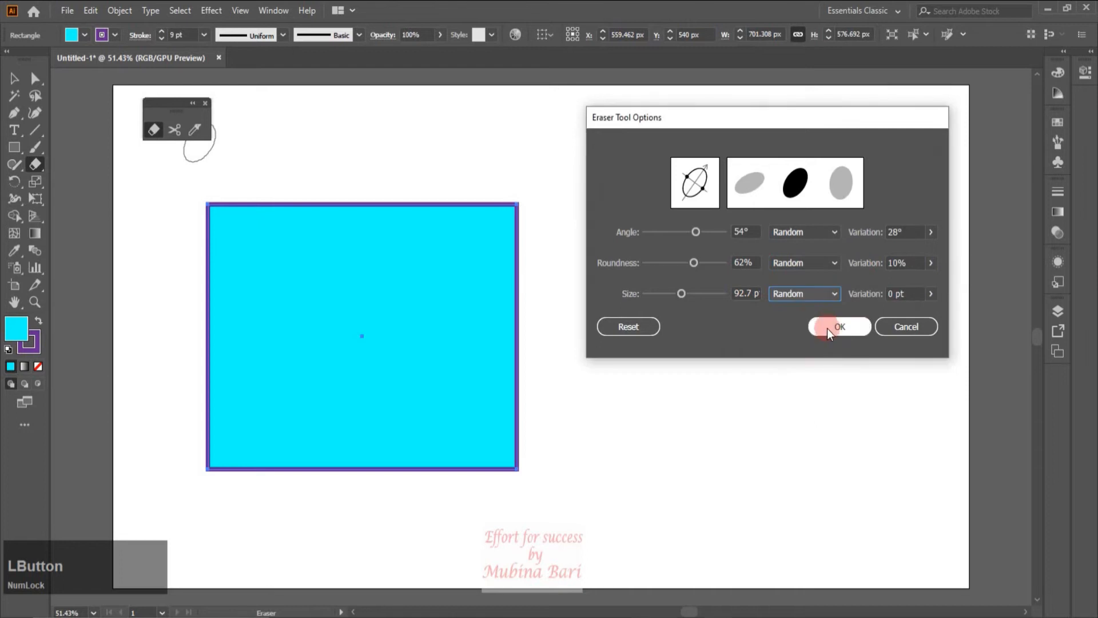
left_click(896, 293)
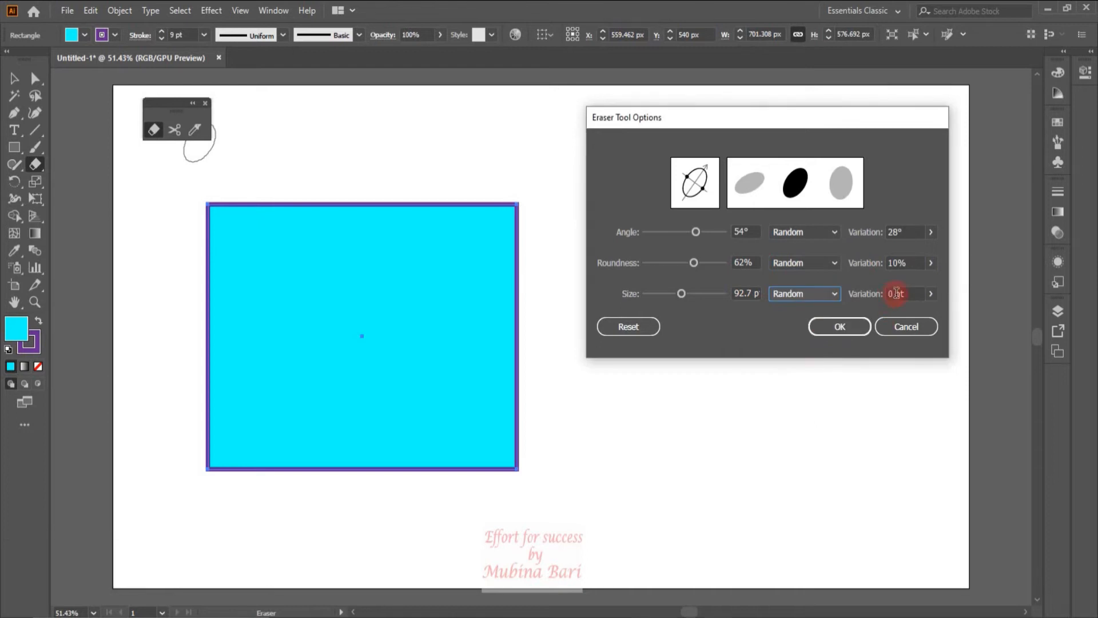
double_click(896, 294)
type("20")
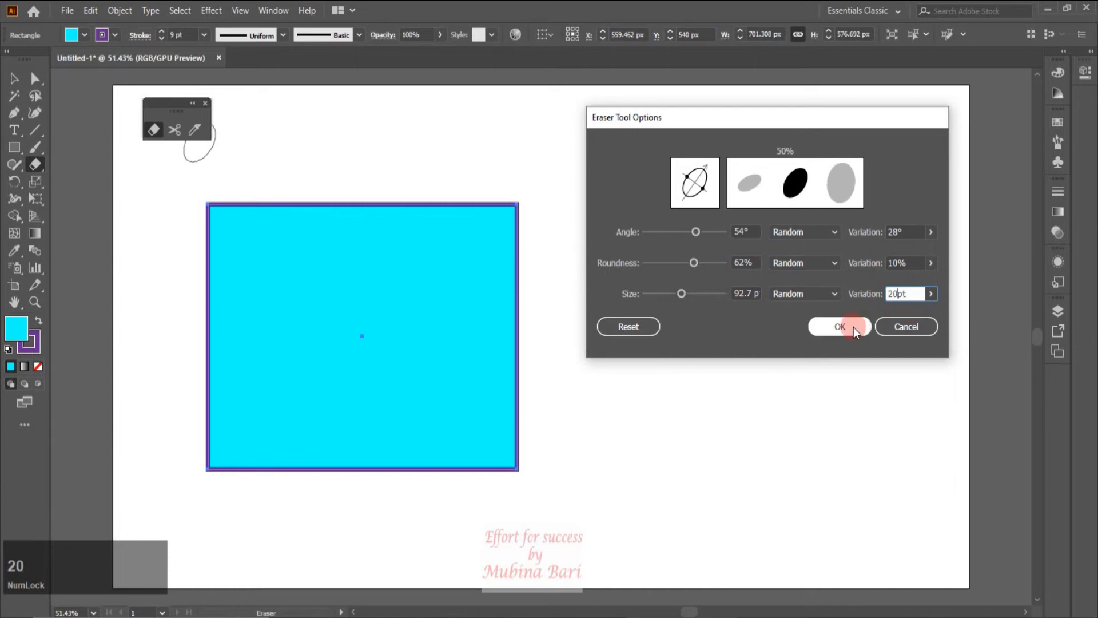
left_click(840, 327)
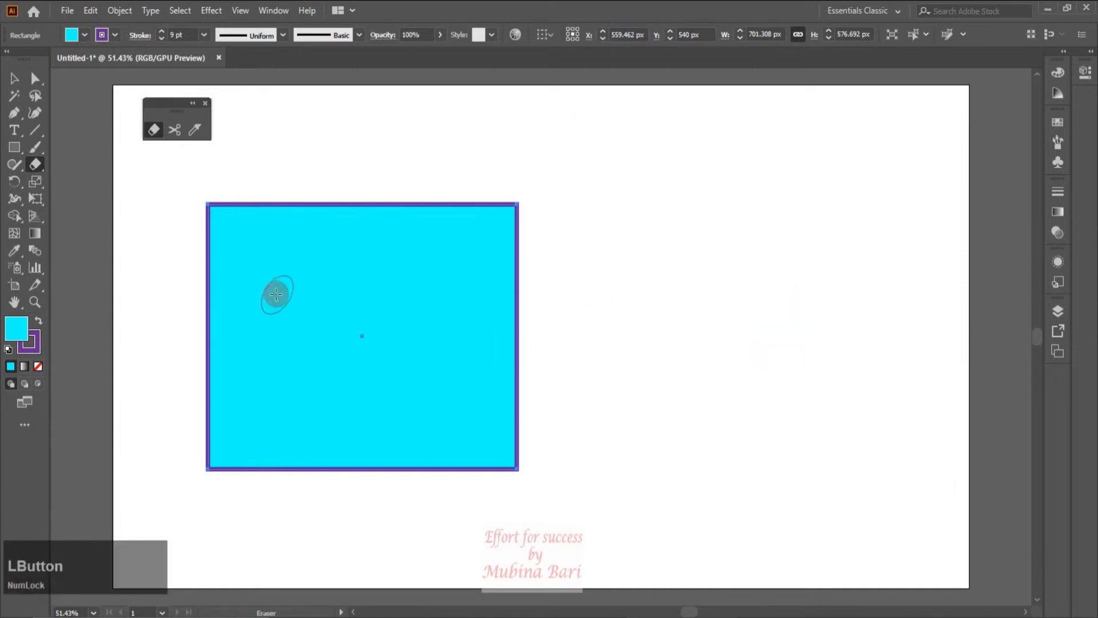
- Erase three wide curved strips across the rectangle, one above the other, with the randomized eraser
mouse_move(204, 290)
left_mouse_down()
mouse_move(294, 350)
mouse_move(414, 333)
mouse_move(449, 309)
left_mouse_up()
mouse_move(252, 238)
left_mouse_down()
mouse_move(275, 248)
mouse_move(452, 239)
left_mouse_up()
mouse_move(201, 417)
left_mouse_down()
mouse_move(430, 432)
mouse_move(481, 366)
left_mouse_up()
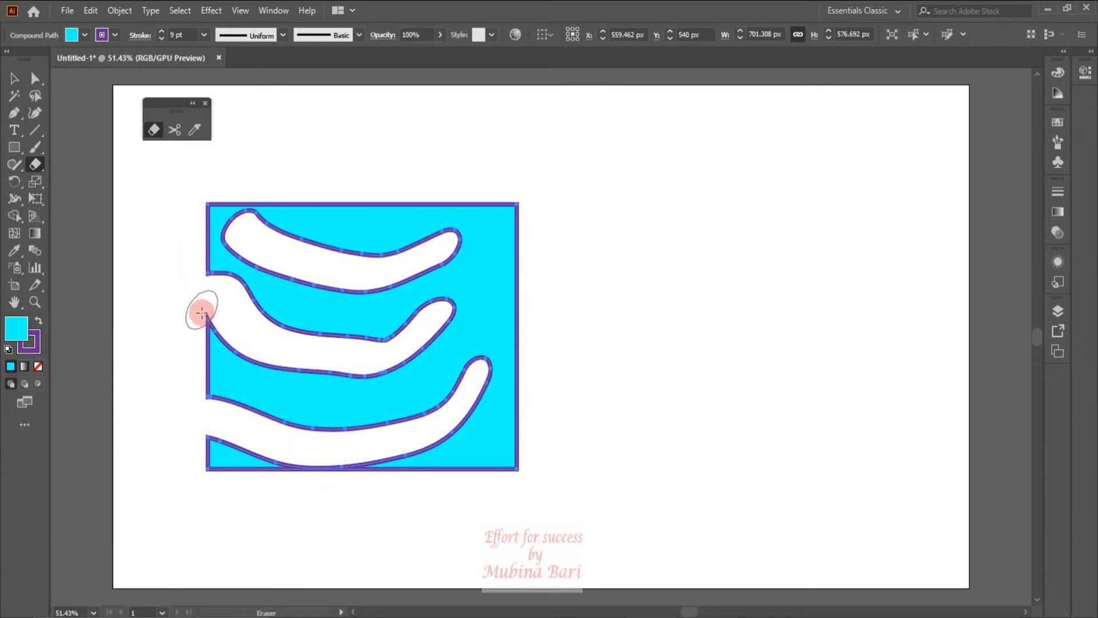
mouse_move(203, 315)
left_mouse_down()
mouse_move(213, 290)
mouse_move(232, 288)
left_mouse_up()
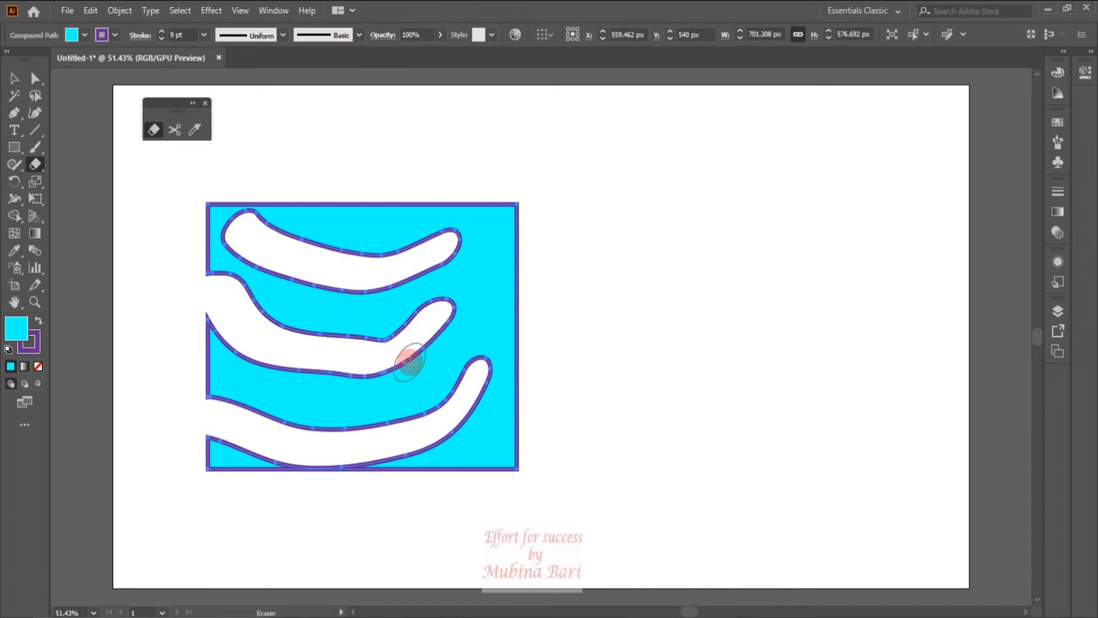
- Undo the curved eraser strokes back to the uncut rectangle
key("ctrl+z")
key("ctrl+z")
key("ctrl+z")
key("ctrl+z")
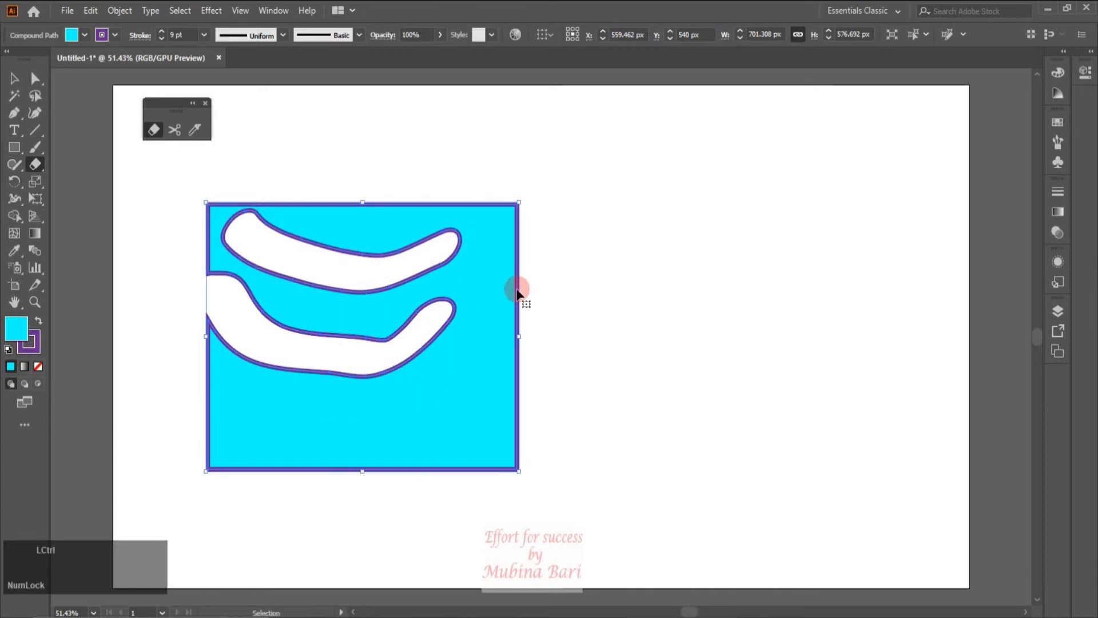
- Reshape the eraser in the Brush Shape Editor to a narrow ellipse with 43° angle and 26% roundness
double_click(153, 130)
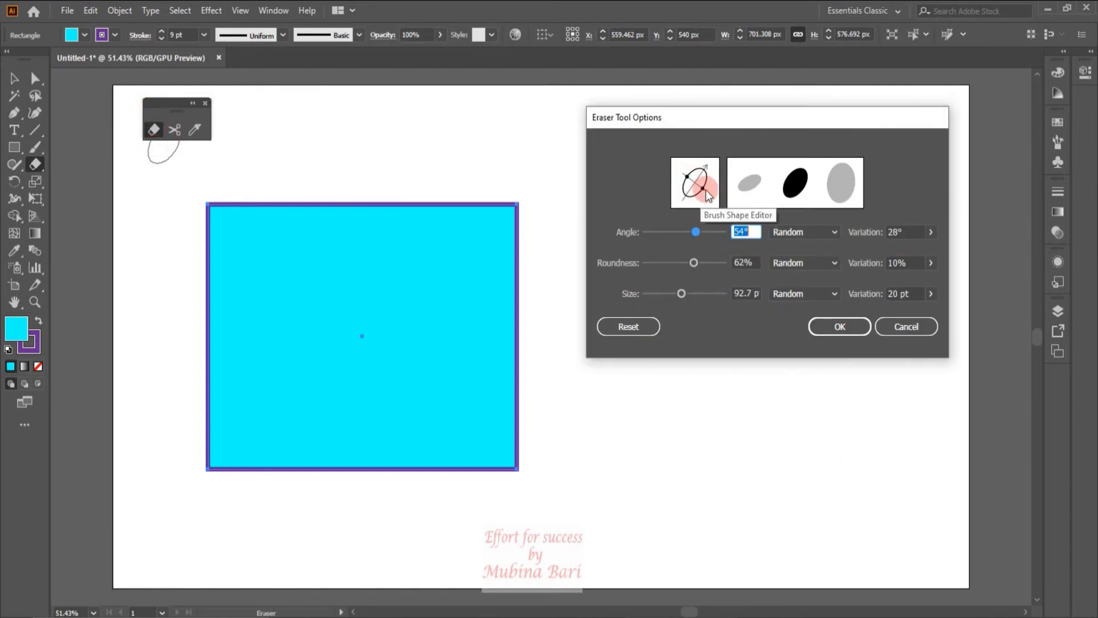
left_click_drag(709, 195, 713, 191)
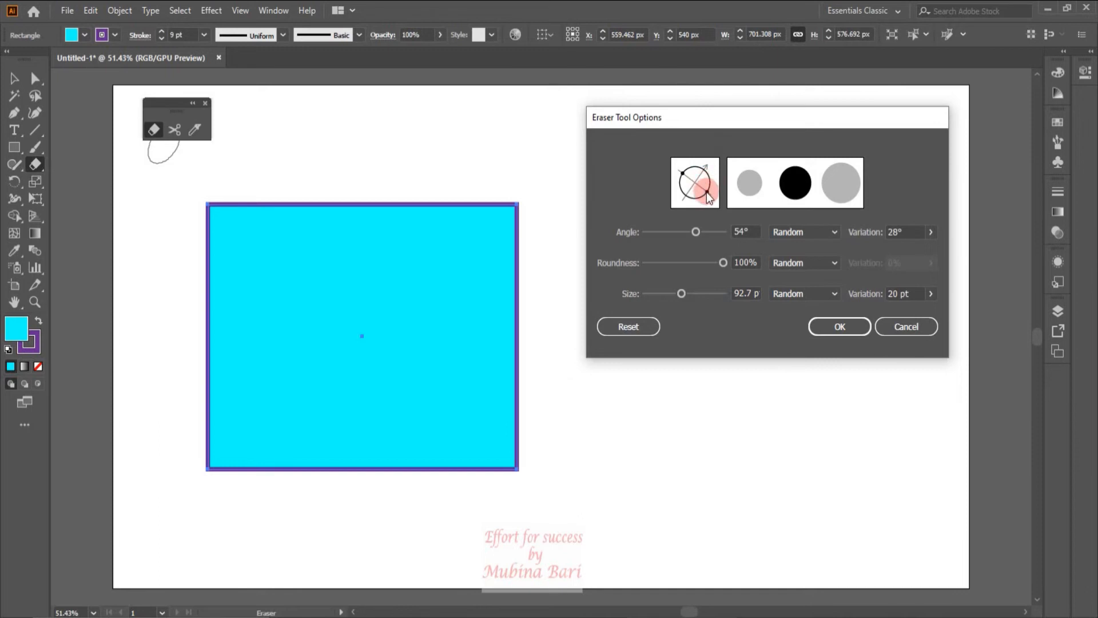
left_click(708, 193)
mouse_move(708, 194)
left_mouse_down()
mouse_move(699, 188)
mouse_move(720, 204)
left_mouse_up()
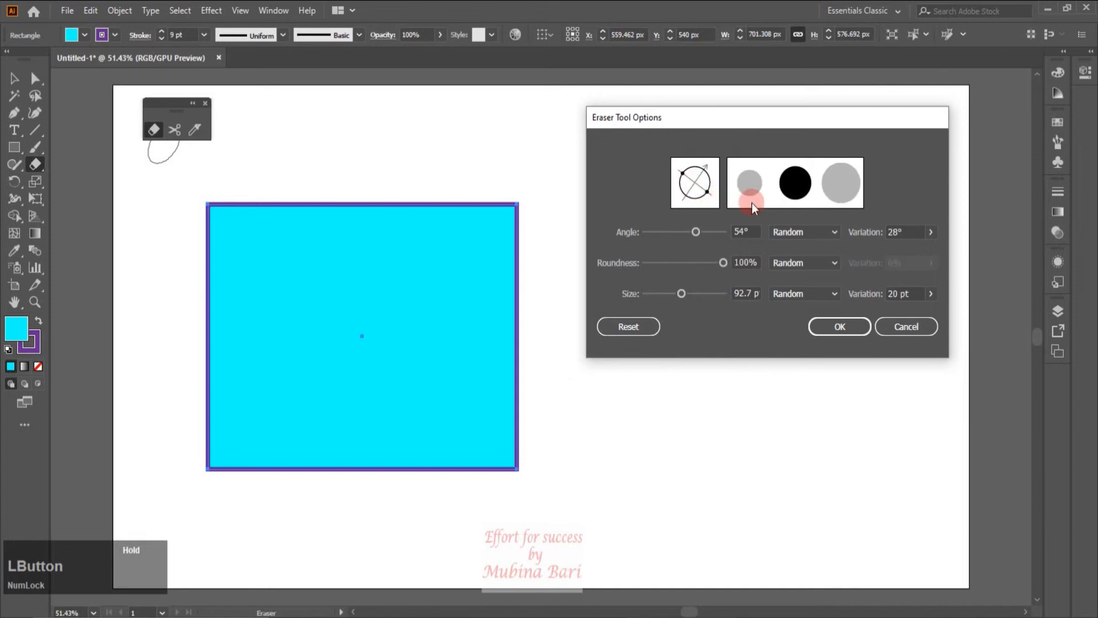
mouse_move(705, 166)
left_mouse_down()
mouse_move(713, 184)
mouse_move(698, 160)
mouse_move(705, 186)
mouse_move(695, 185)
mouse_move(705, 161)
mouse_move(712, 196)
mouse_move(712, 170)
mouse_move(662, 160)
mouse_move(644, 183)
mouse_move(679, 152)
mouse_move(707, 171)
left_mouse_up()
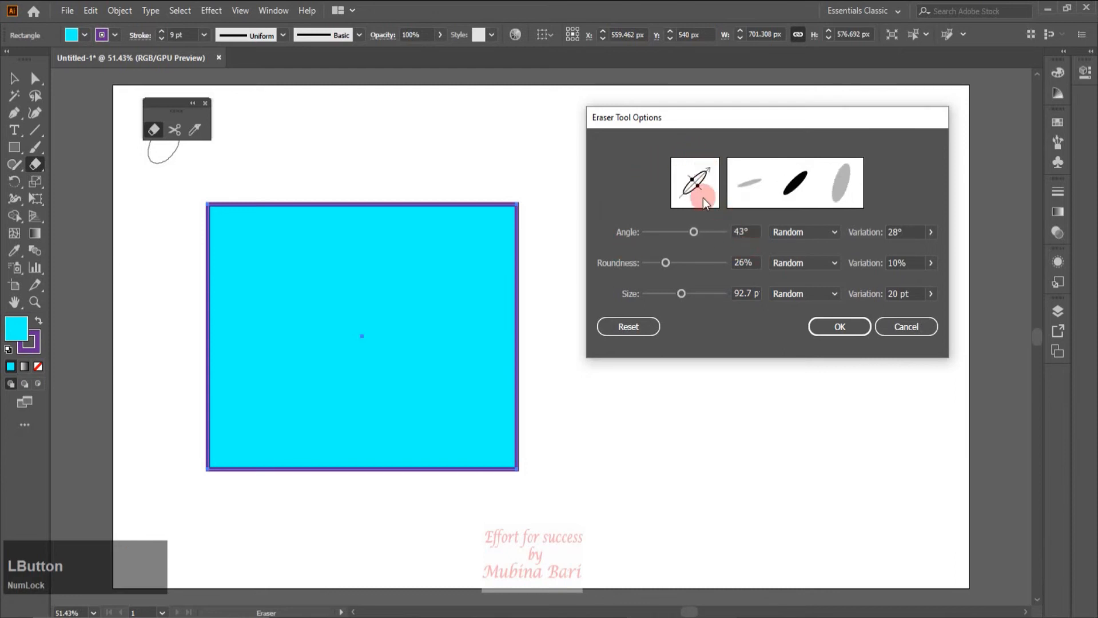
- Reset the Eraser Tool Options to their defaults and accept them
left_click(699, 294)
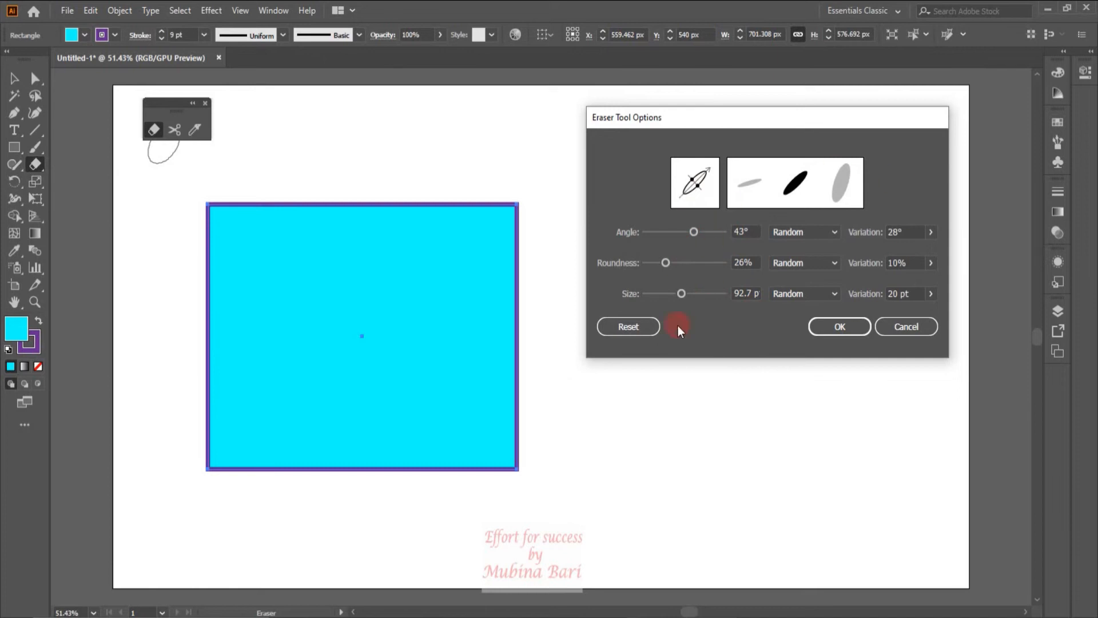
left_click(627, 327)
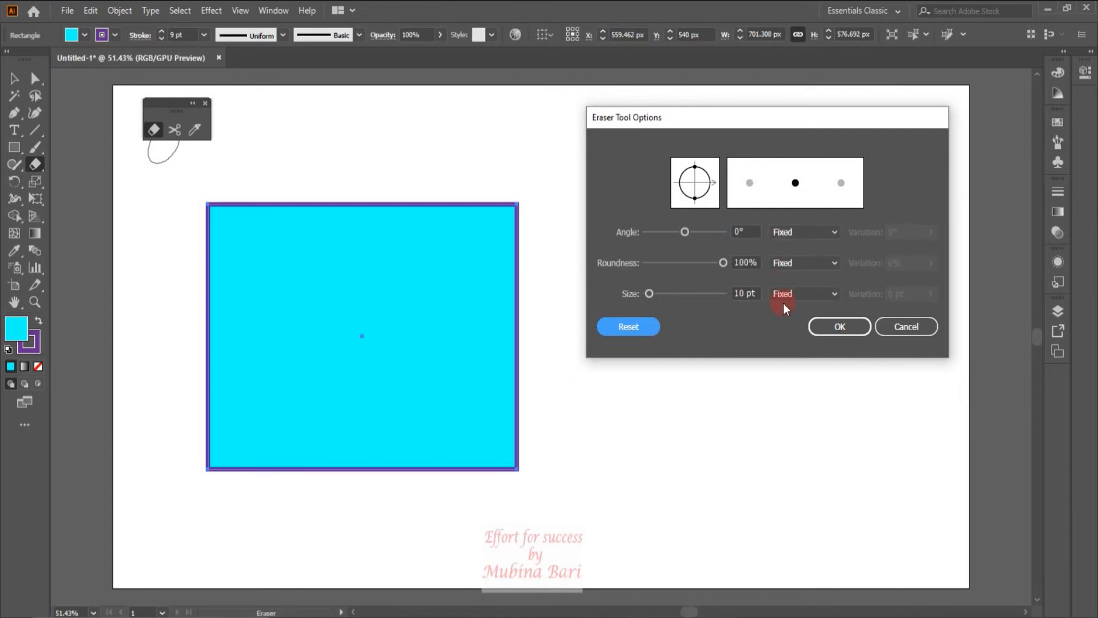
left_click(835, 332)
- Scale the rectangle down to about 460 by 376 px, make two evenly spaced copies to its right, and deselect everything
left_click(14, 78)
left_click_drag(519, 470, 415, 380)
left_click_drag(362, 304, 587, 308)
key("alt")
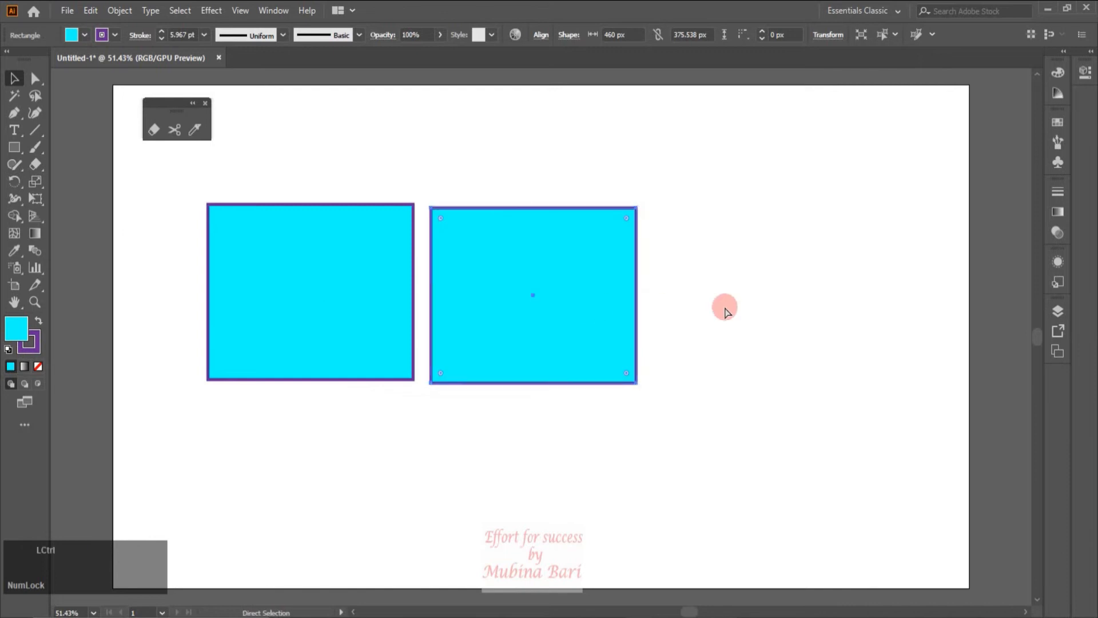
key("ctrl+d")
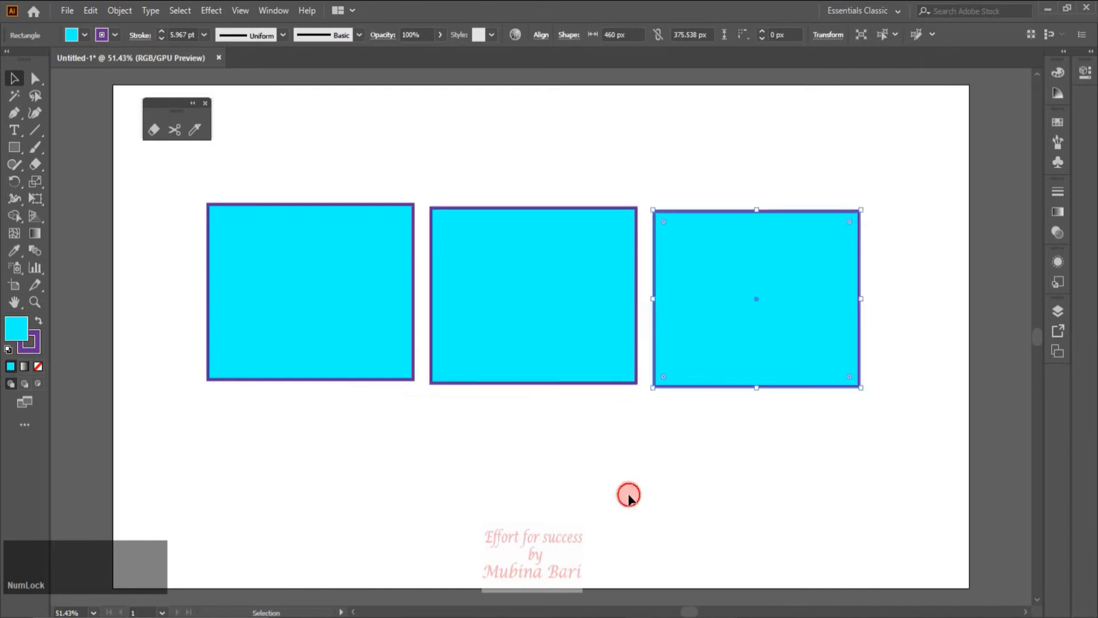
left_click(137, 269)
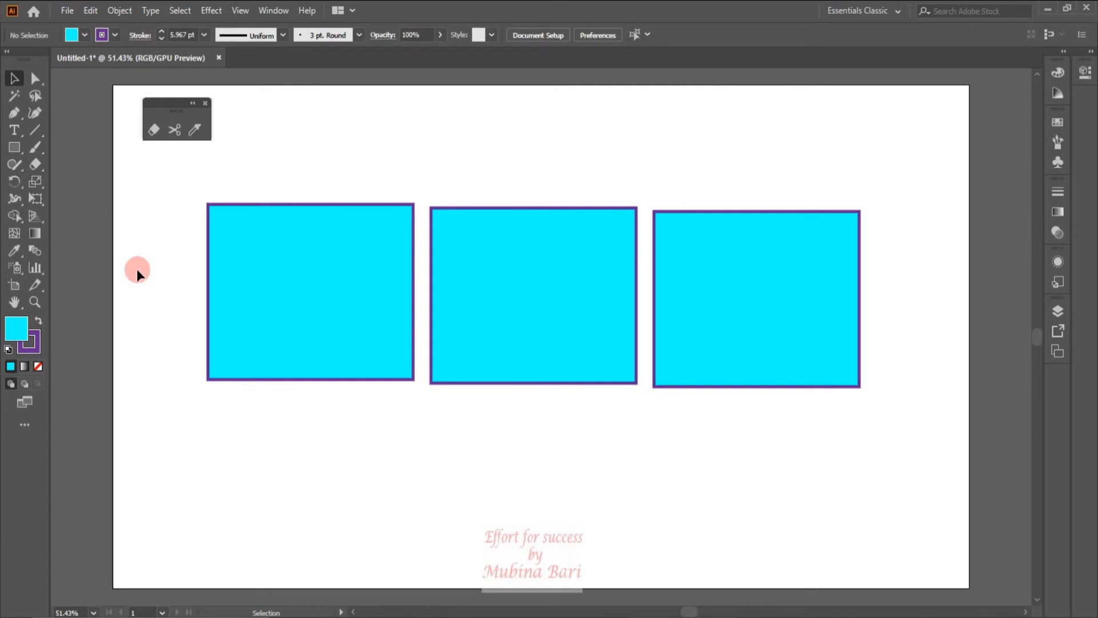
- Activate the Eraser tool and enlarge its brush by eight increments
left_click(153, 129)
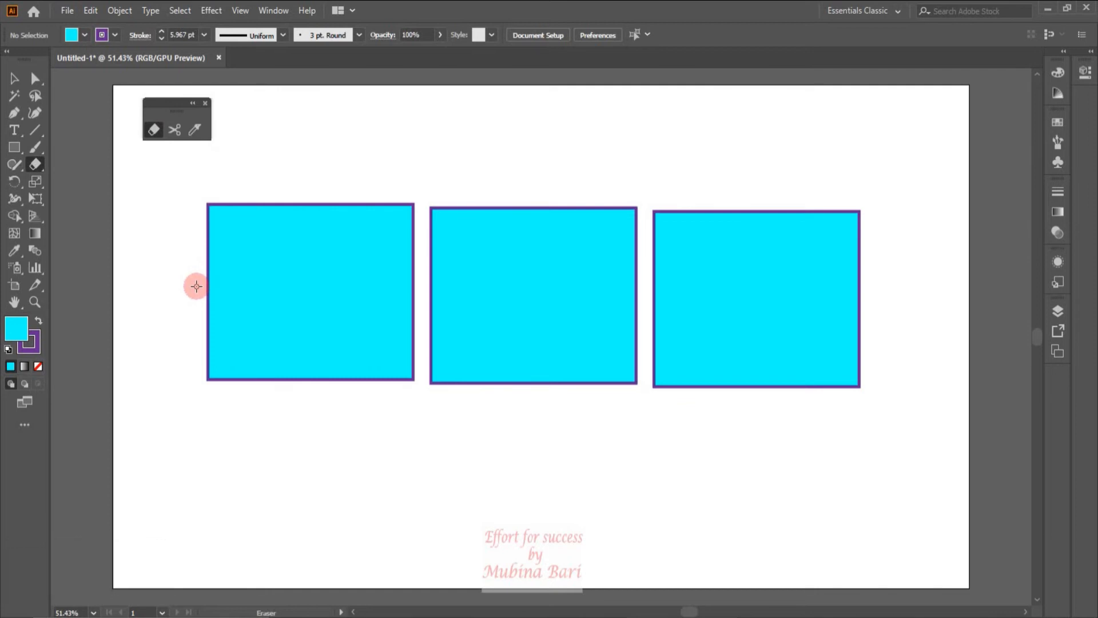
key("bracketright")
key("bracketright")
key("bracketright")
key("bracketright")
key("bracketright")
key("bracketright")
key("bracketright")
key("bracketright")
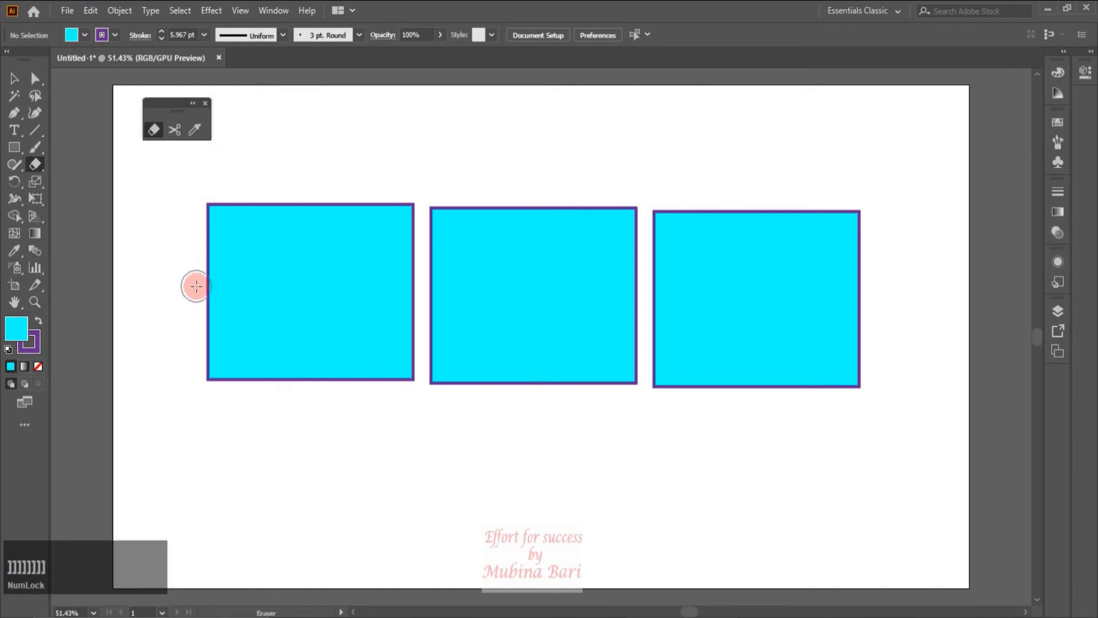
- Try erasing one wavy band across all three rectangles with nothing selected, and undo the erasure
mouse_move(206, 284)
left_mouse_down()
mouse_move(538, 318)
mouse_move(910, 324)
left_mouse_up()
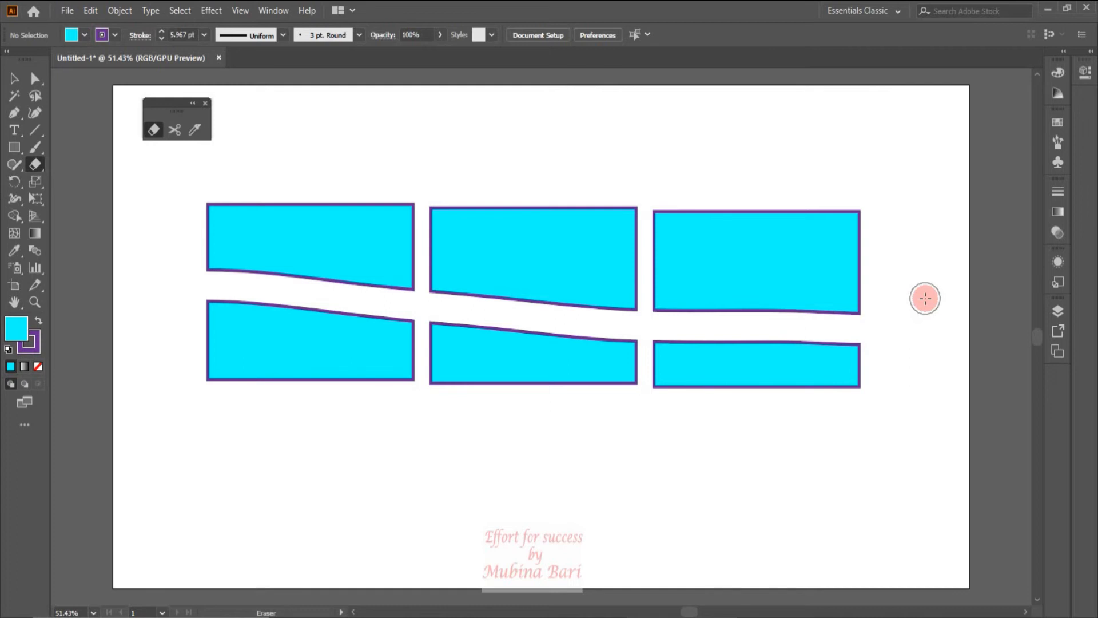
key("ctrl+z")
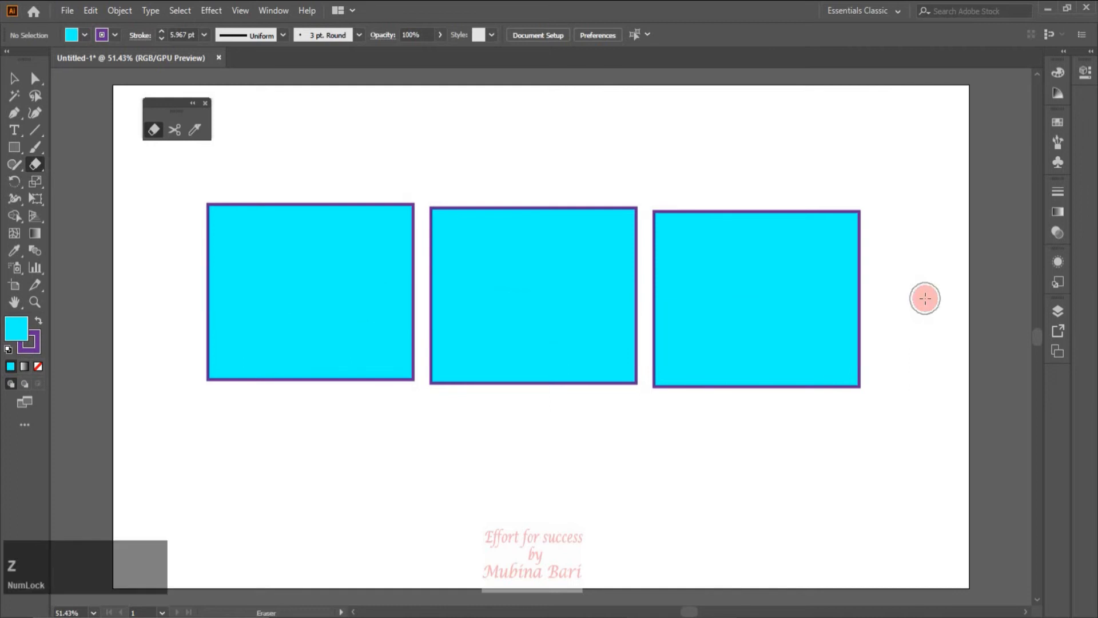
- Select only the middle rectangle and run the Eraser across all three rectangles from left to right
left_click(15, 80)
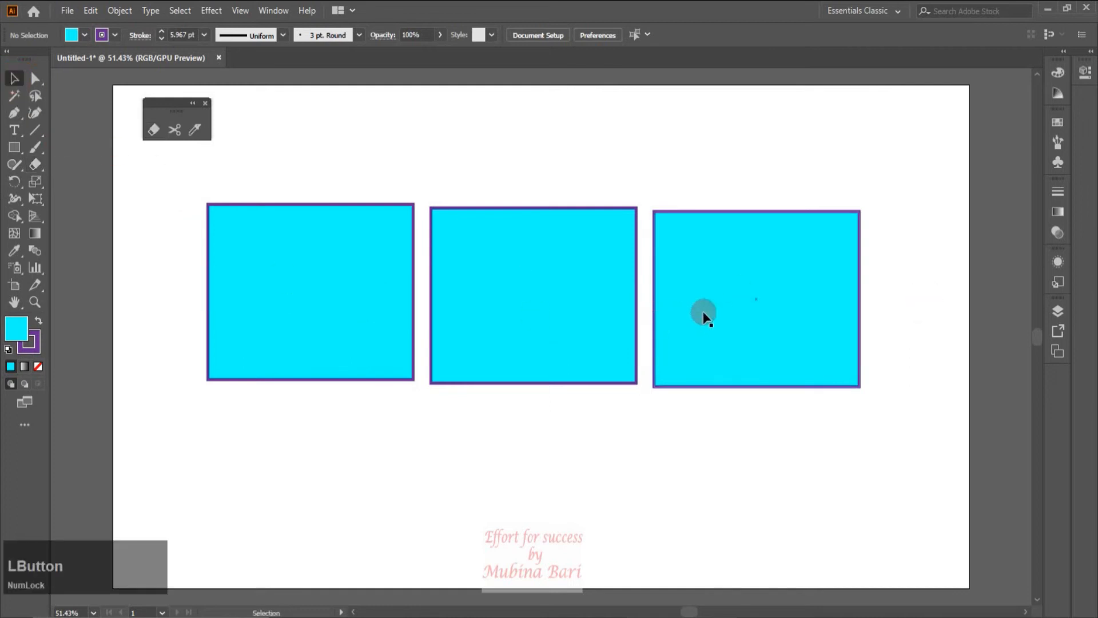
left_click(541, 308)
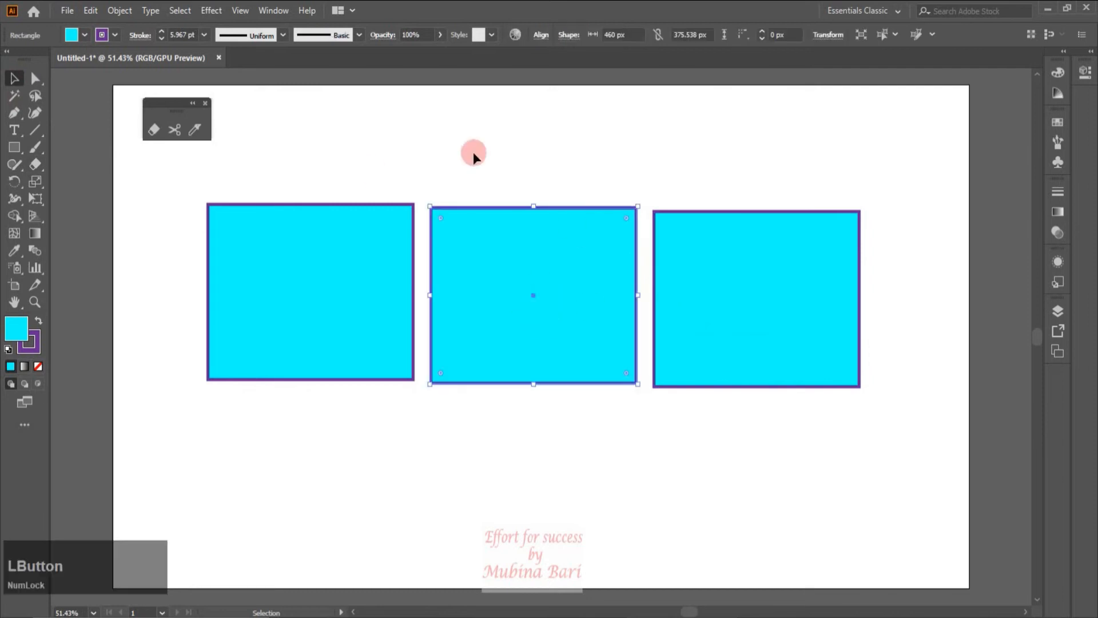
left_click(153, 129)
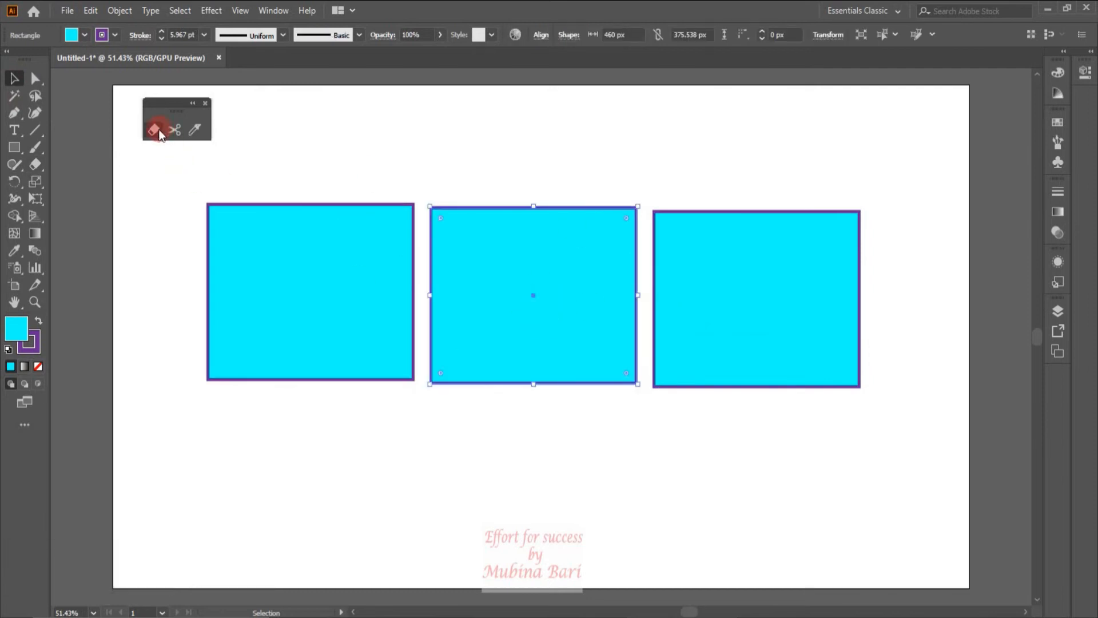
left_click_drag(189, 295, 871, 306)
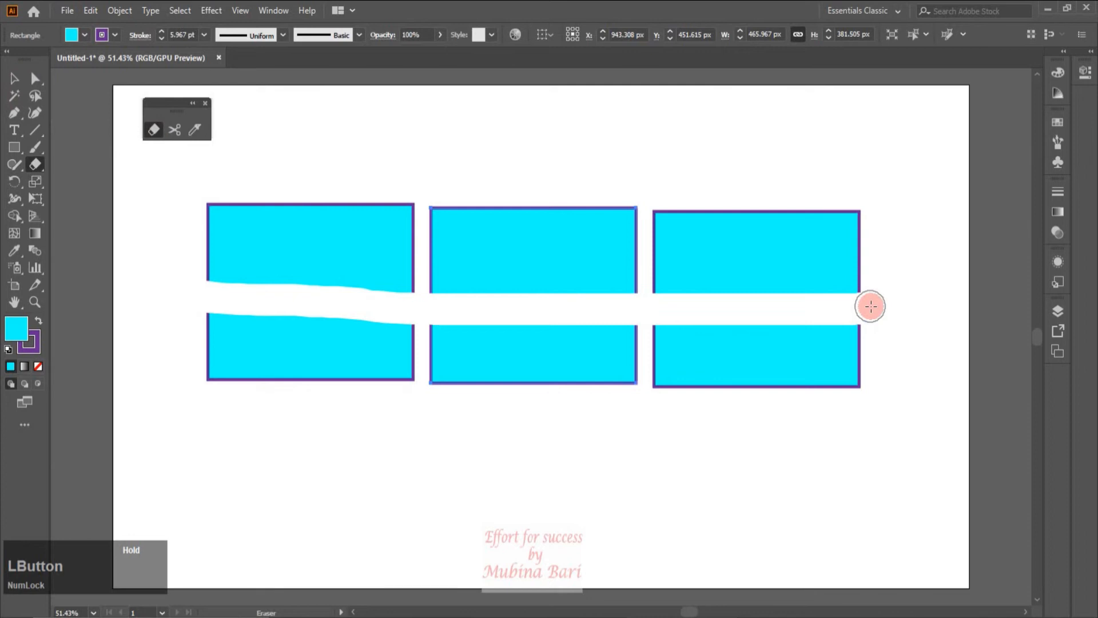
left_click_drag(871, 306, 872, 307)
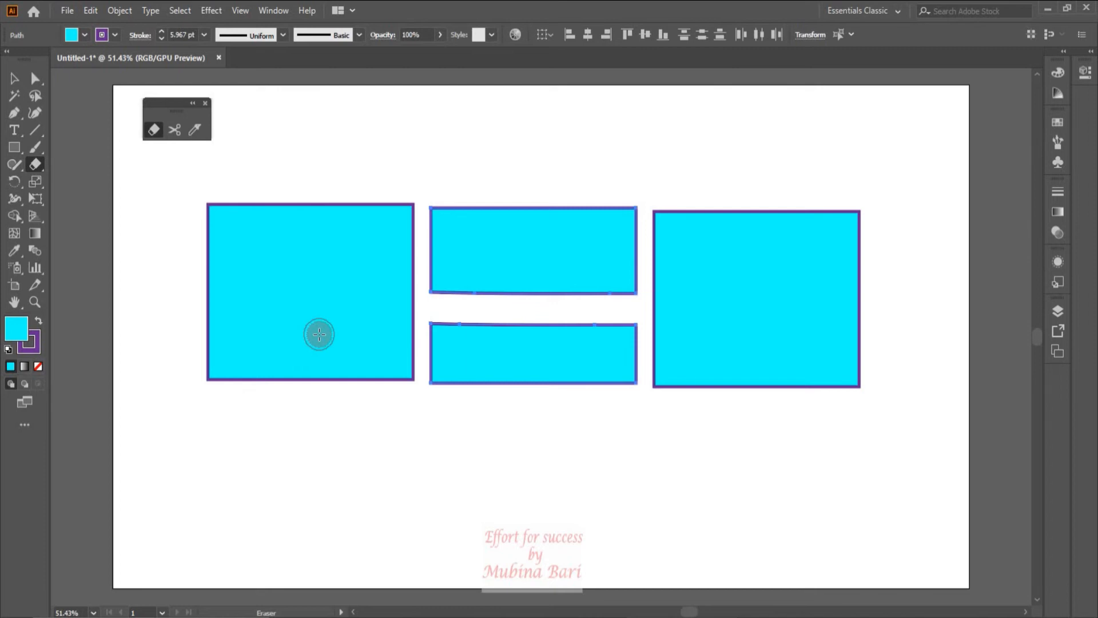
- Delete all the shapes and draw a new rectangle about 606 by 723 px on the empty artboard
key("ctrl+a")
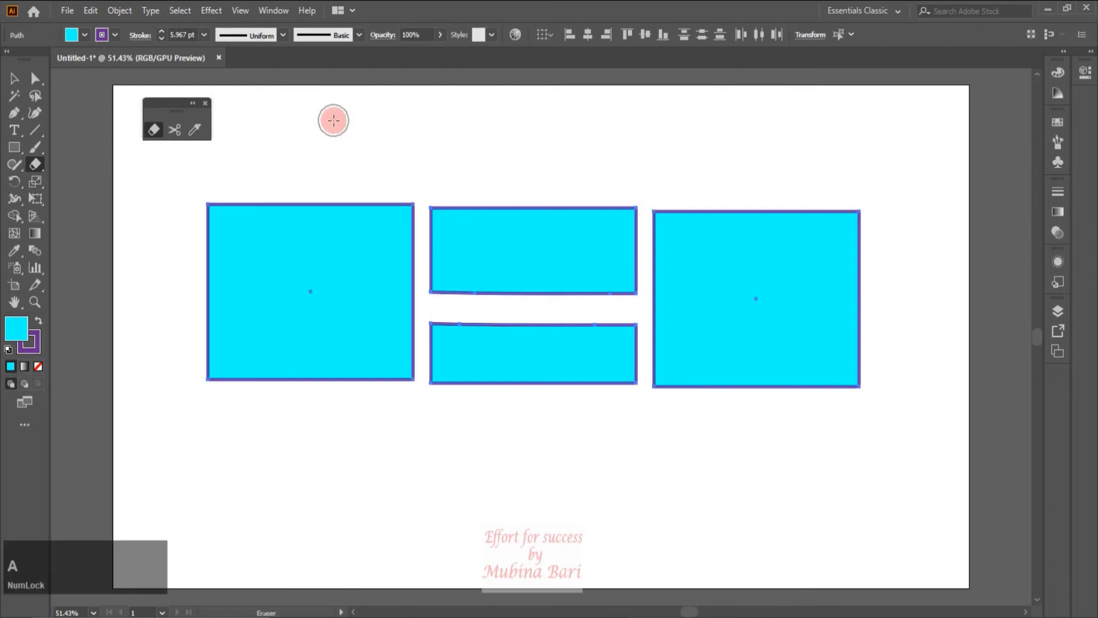
key("Delete")
left_click(15, 147)
mouse_move(326, 153)
left_mouse_down()
mouse_move(380, 229)
mouse_move(501, 352)
mouse_move(599, 491)
left_mouse_up()
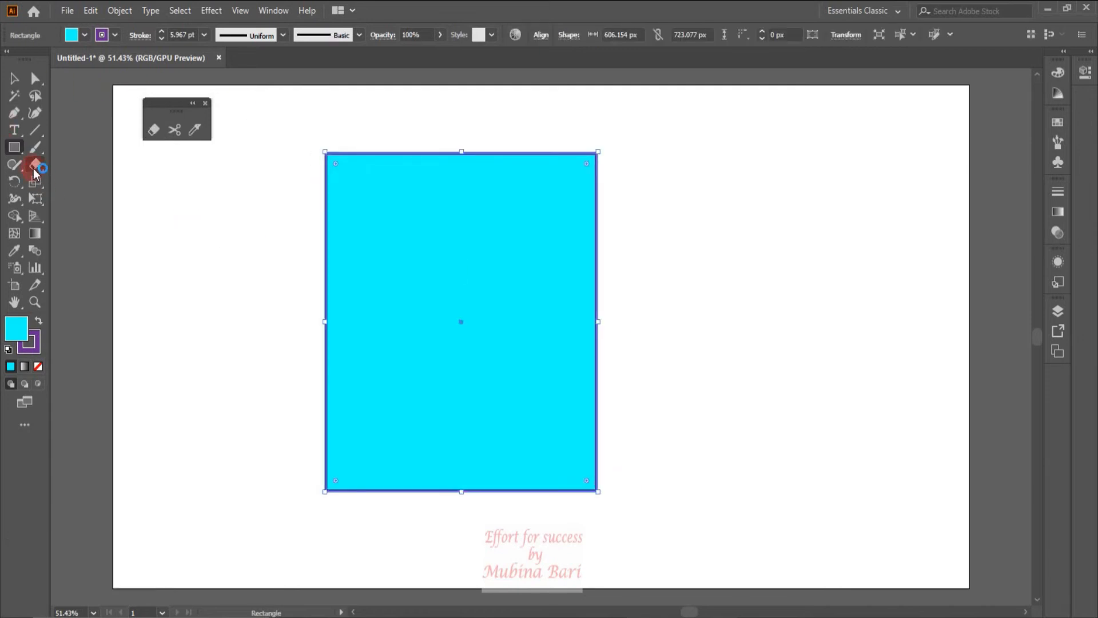
- Try to cut with the Scissors tool in the empty area left of the rectangle
left_click(176, 134)
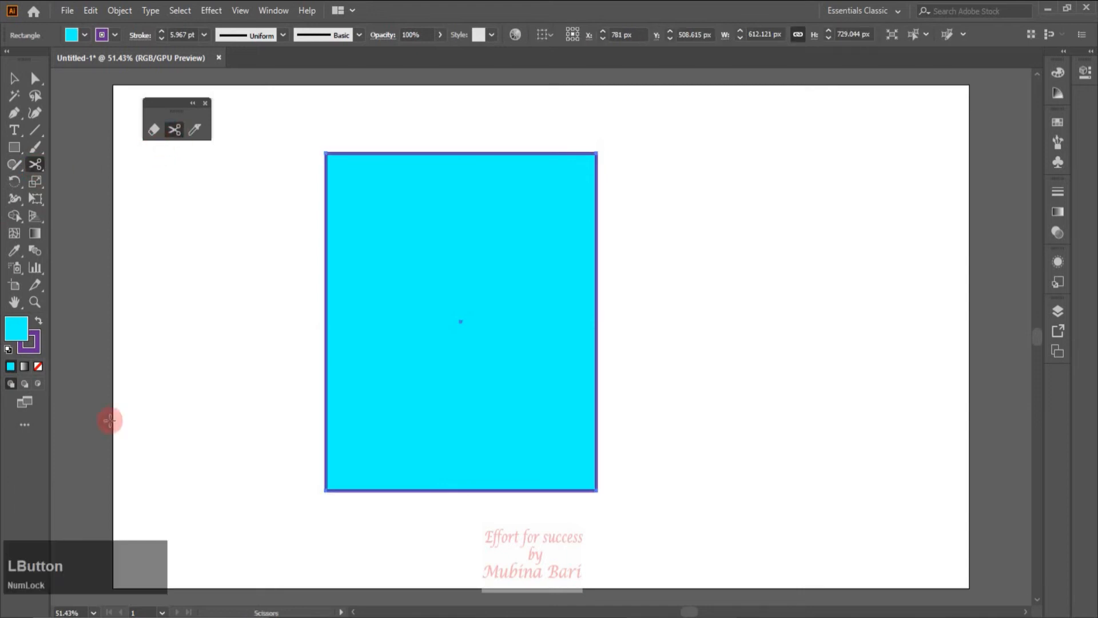
left_click(258, 306)
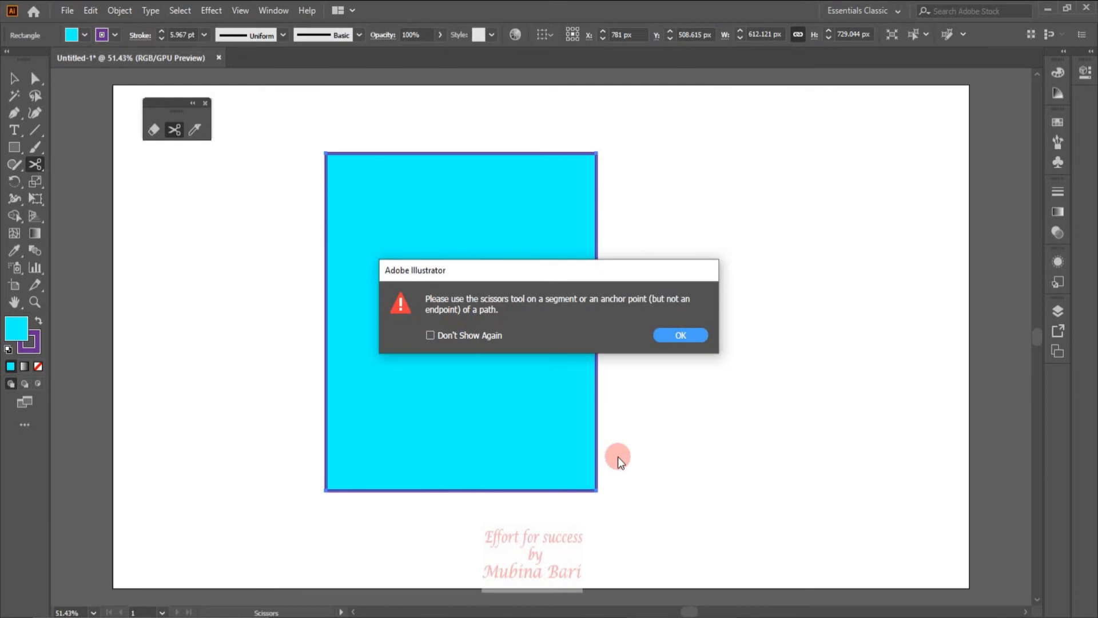
left_click(679, 335)
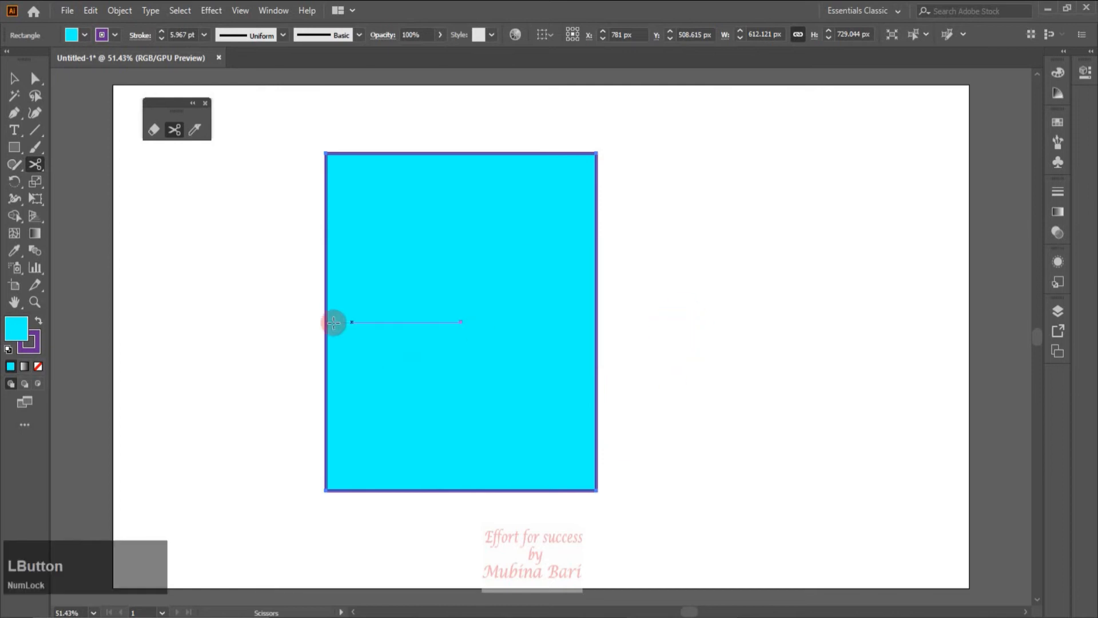
- Cut the rectangle with the Scissors from the middle of its left edge to its upper-right corner, and move the upper-left piece away
left_click(325, 318)
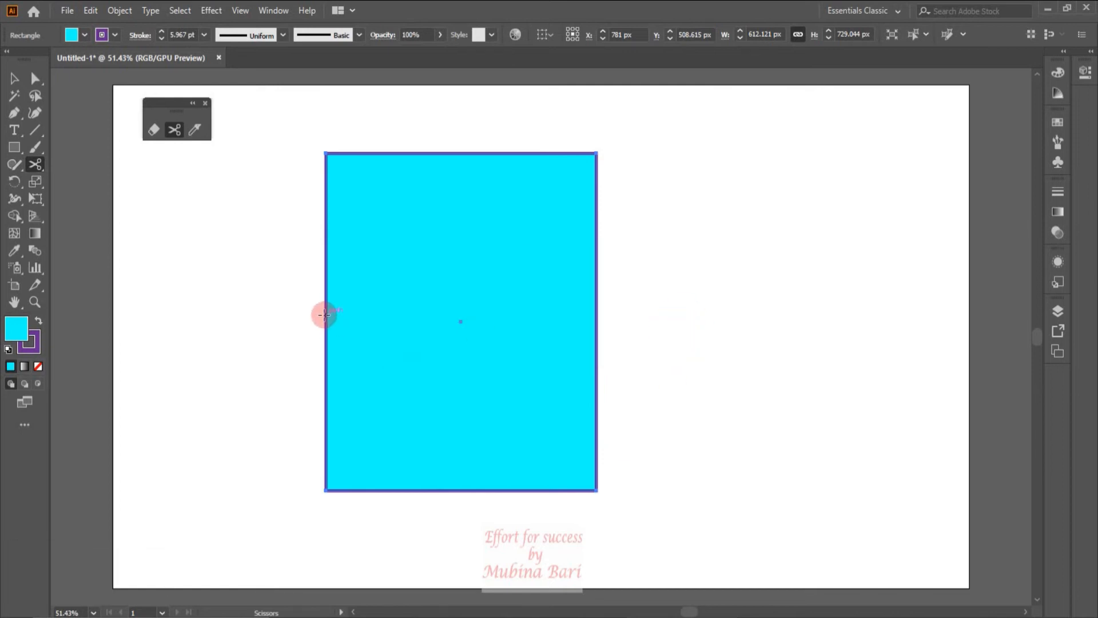
left_click(325, 314)
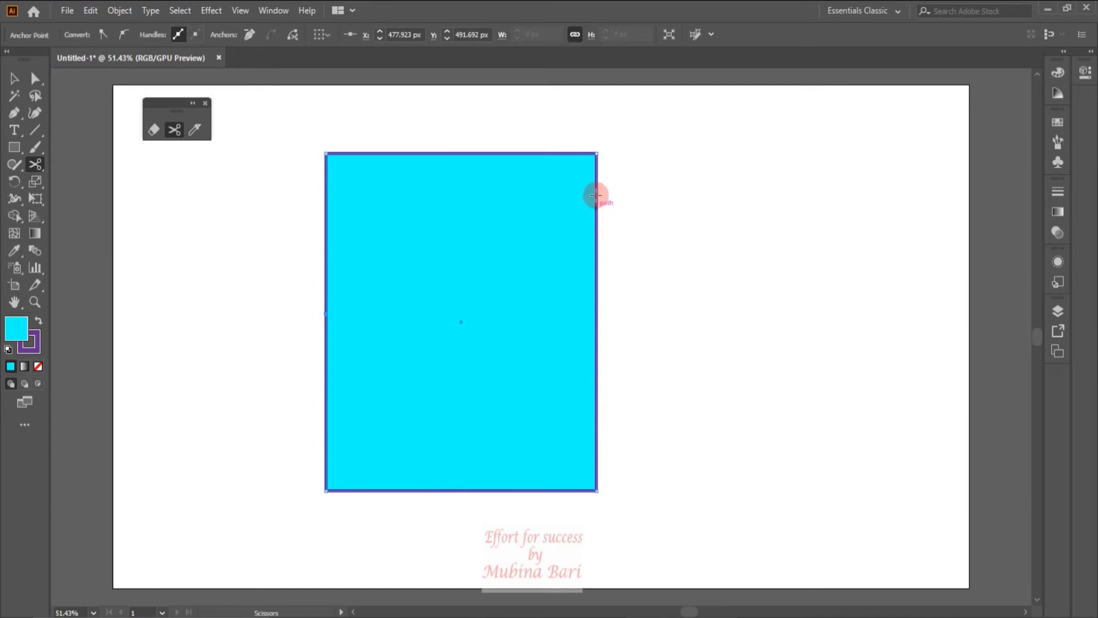
left_click(596, 154)
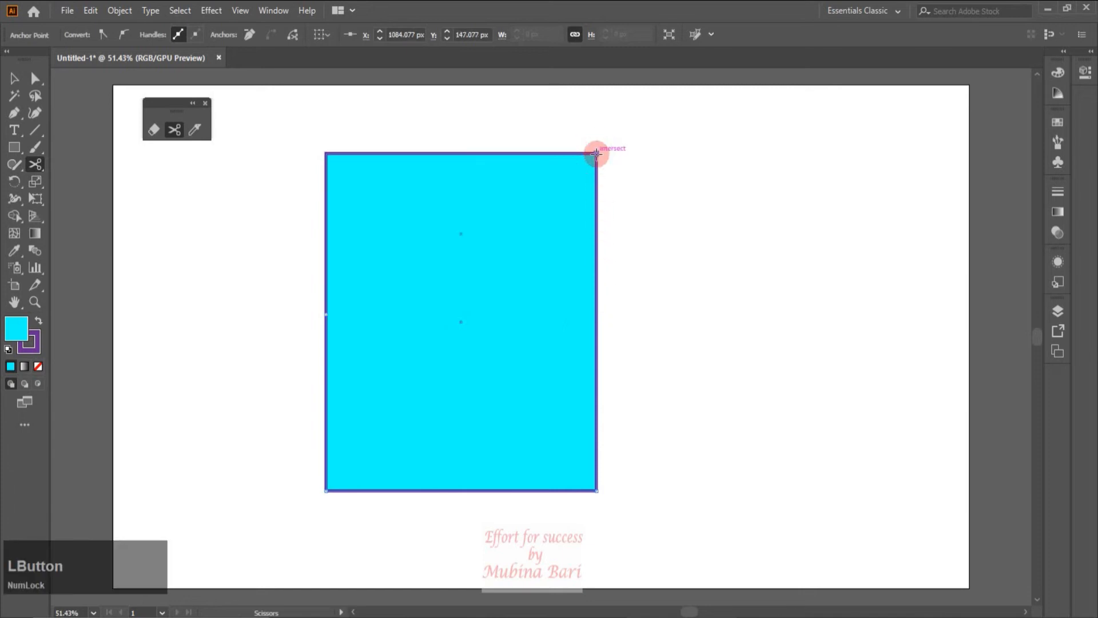
left_click(14, 78)
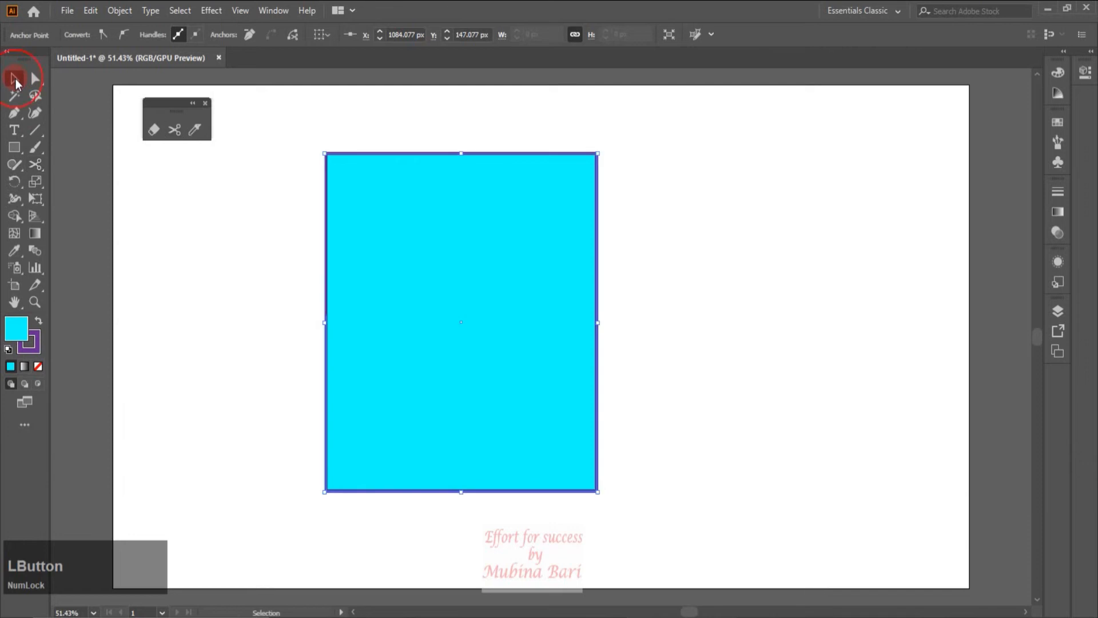
left_click_drag(385, 210, 314, 158)
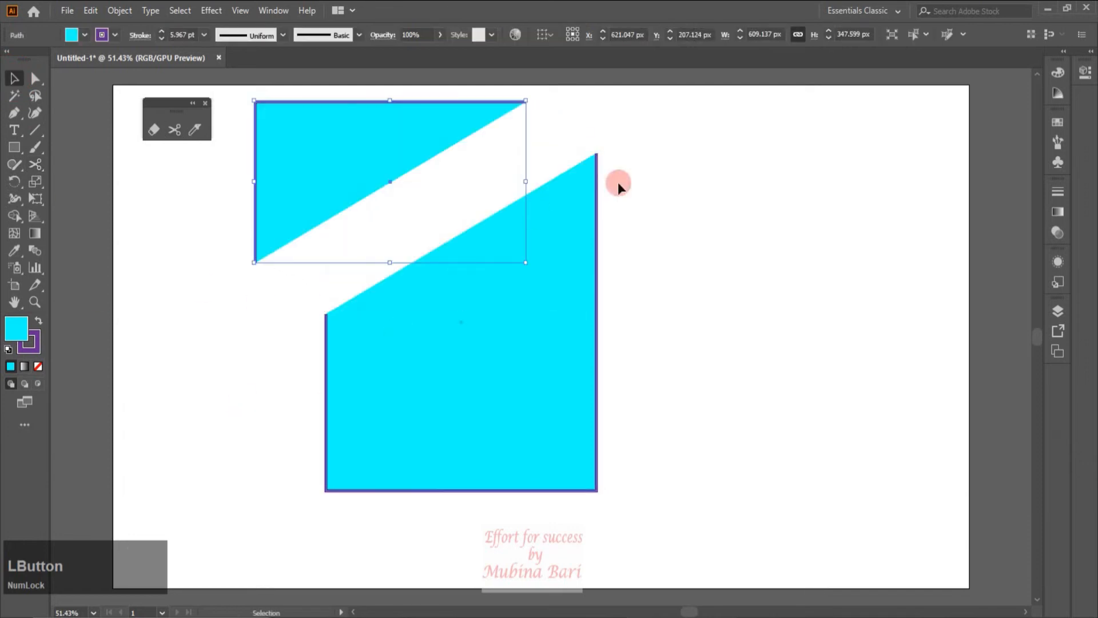
left_click(772, 178)
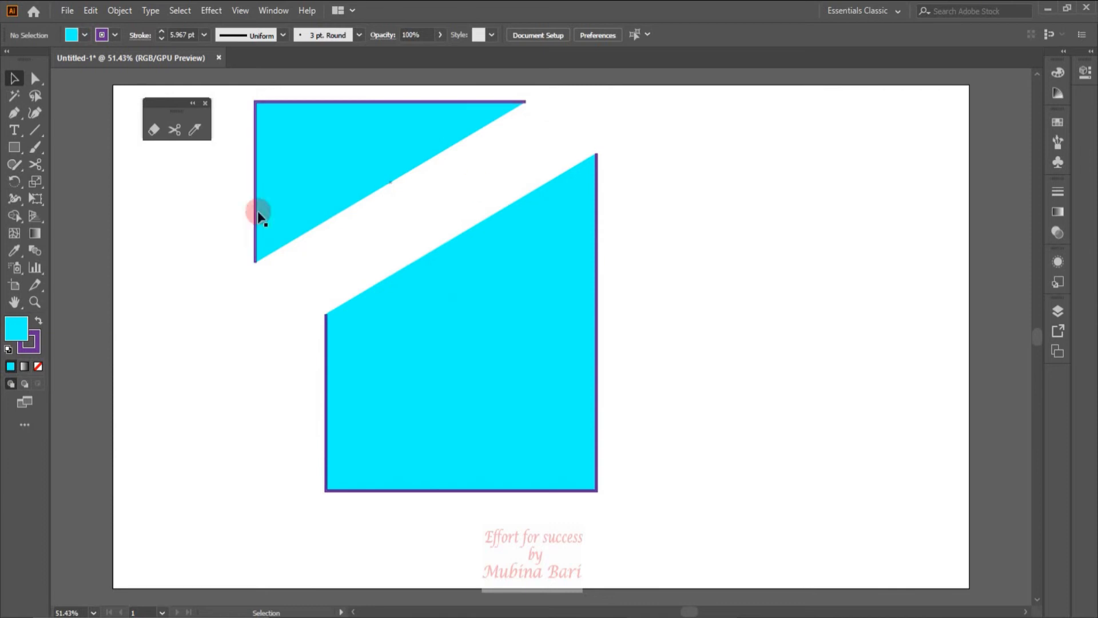
- Try to cut the larger piece with the Scissors tool on its unstroked diagonal edge
left_click(173, 133)
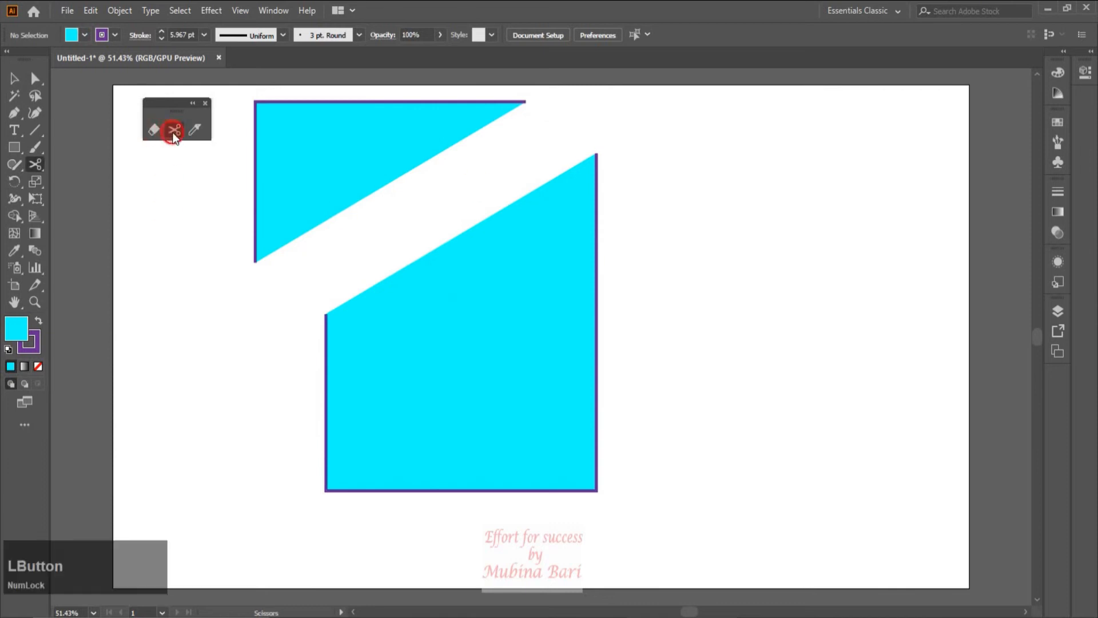
left_click(410, 264)
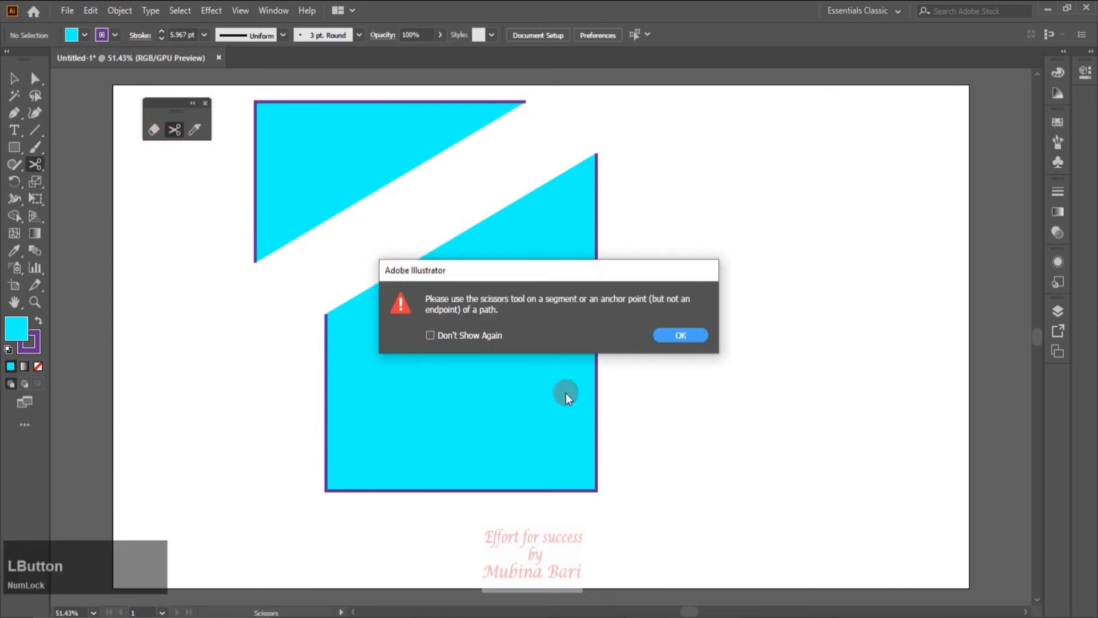
left_click(683, 336)
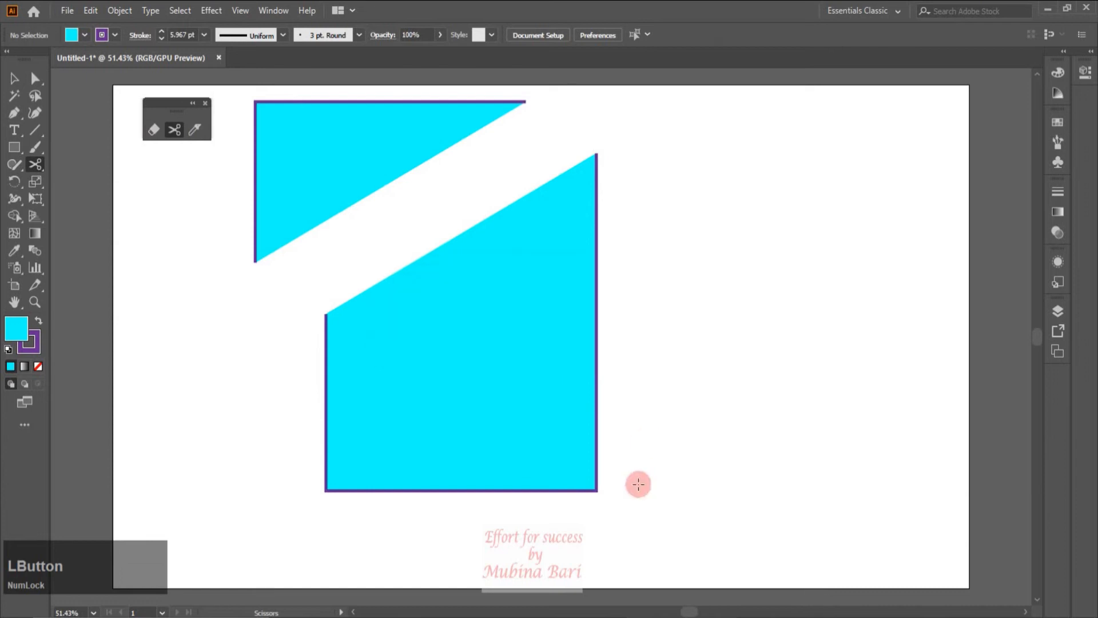
- Cut the larger piece at its lower-right corner and move the separated right edge away to the right
left_click(596, 484)
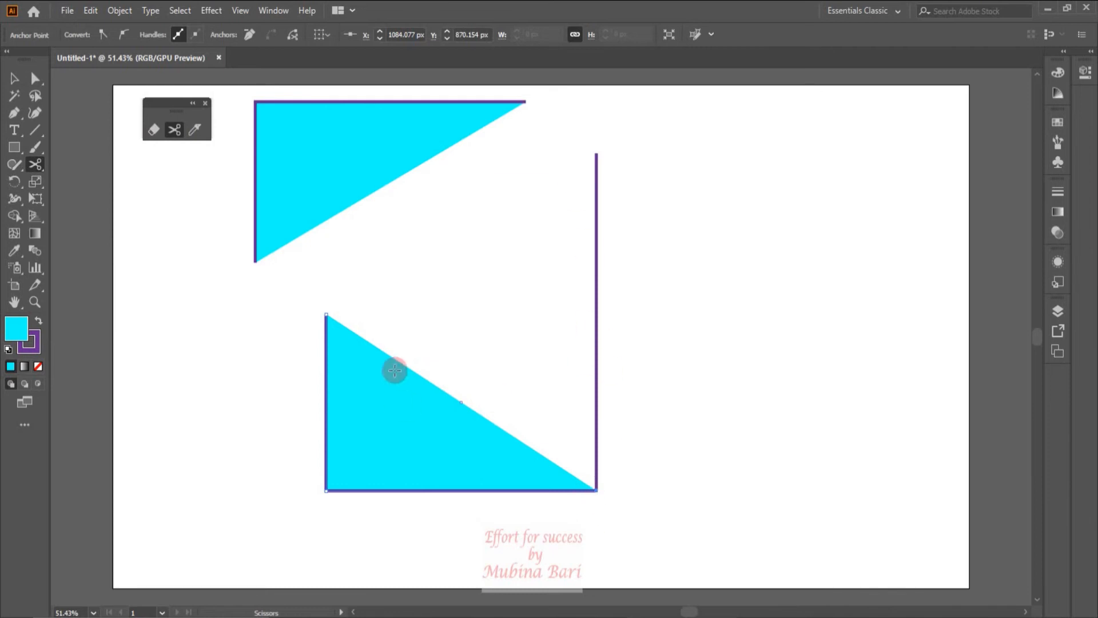
left_click(15, 82)
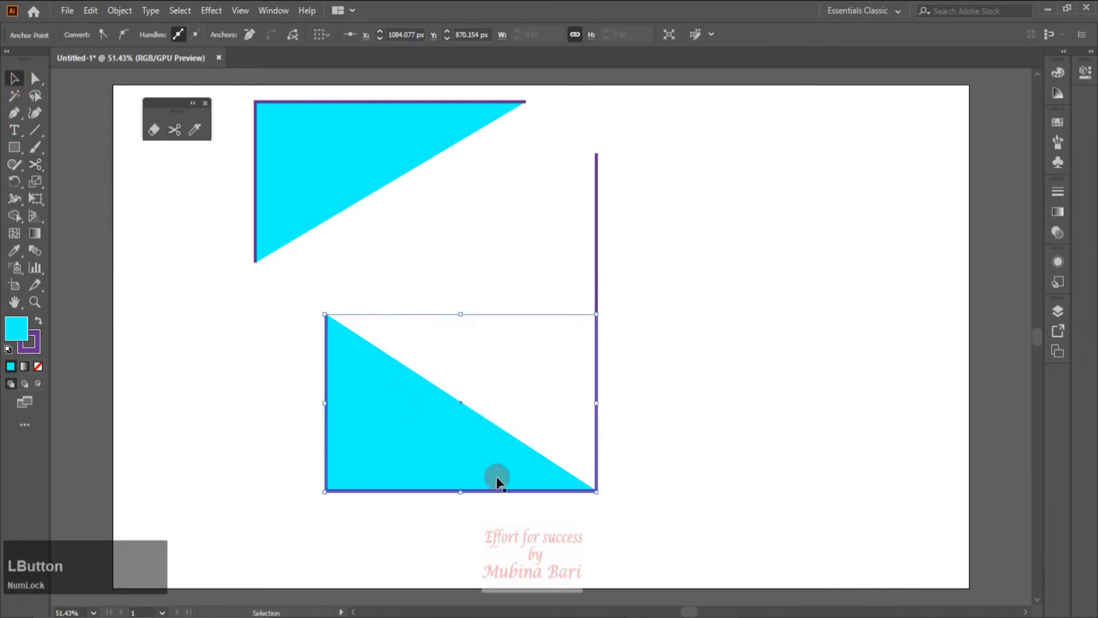
left_click_drag(596, 461, 688, 441)
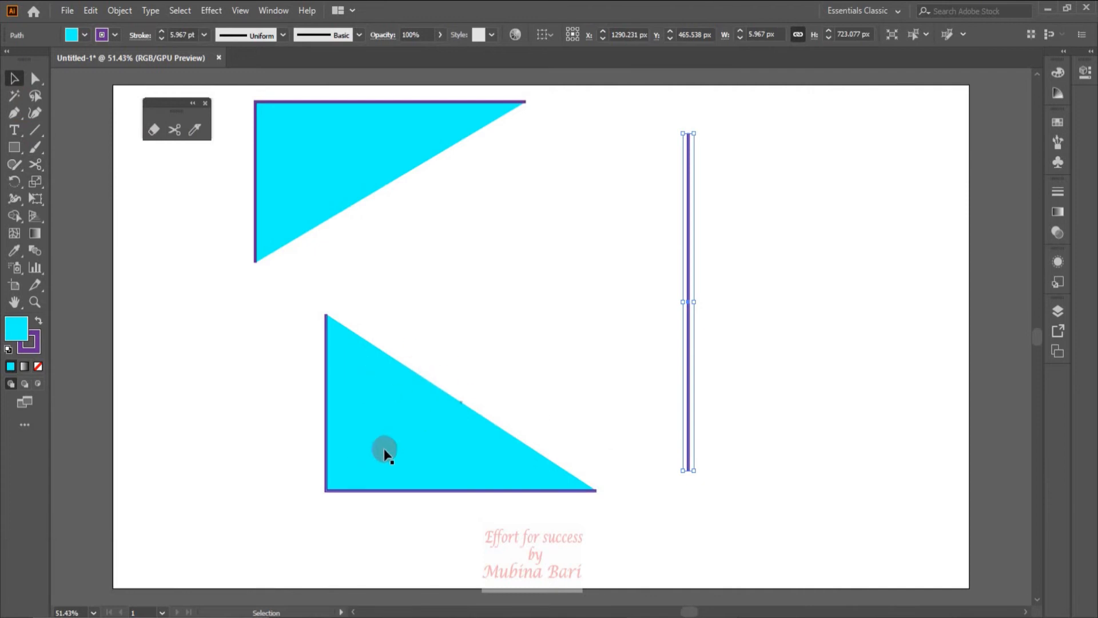
- Clear the cut pieces from the artboard and replace them with a nearly square cyan rectangle with a purple stroke
left_click(789, 468, "ctrl")
left_click(788, 465)
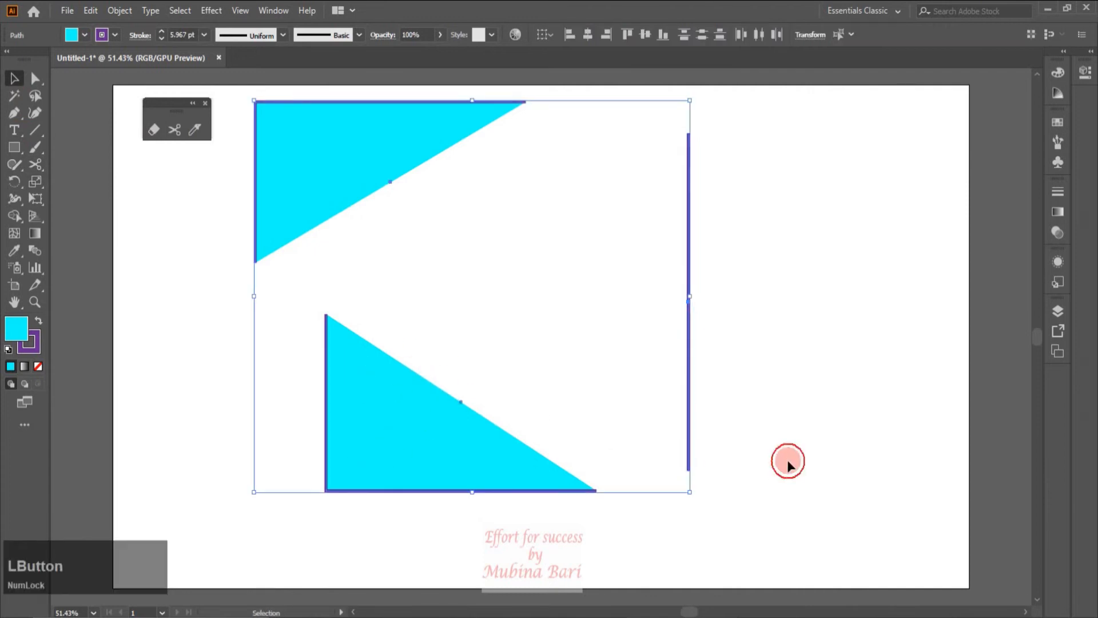
key("ctrl+z")
key("ctrl+z")
key("ctrl+z")
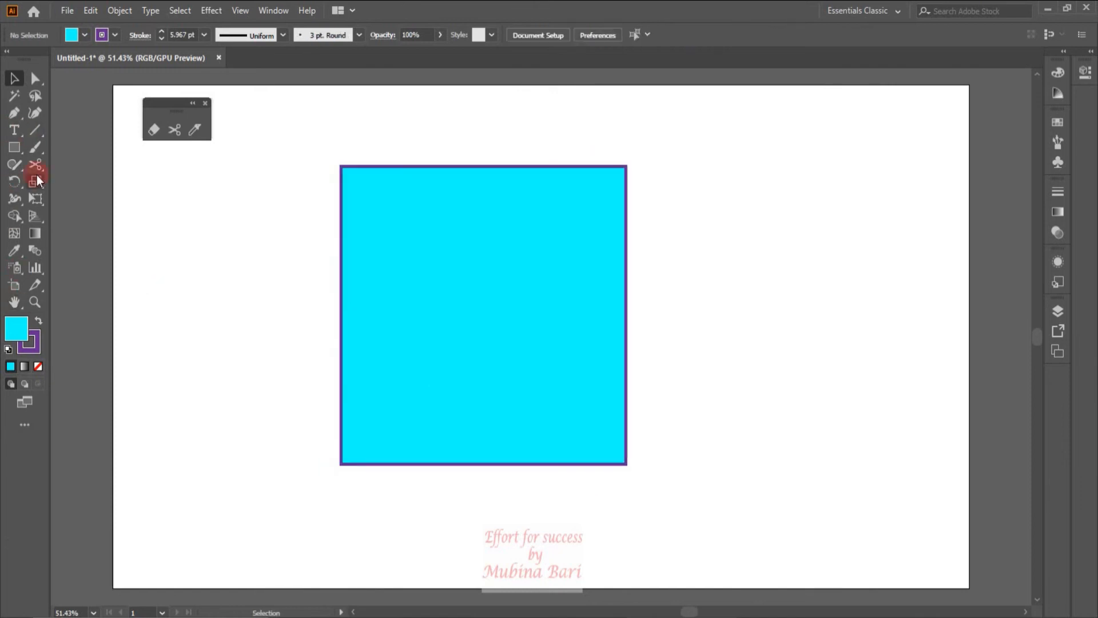
- Try to cut the rectangle with the Scissors tool at the outer edge of its left stroke
left_click(35, 301)
left_click_drag(327, 311, 302, 299)
left_click(24, 79)
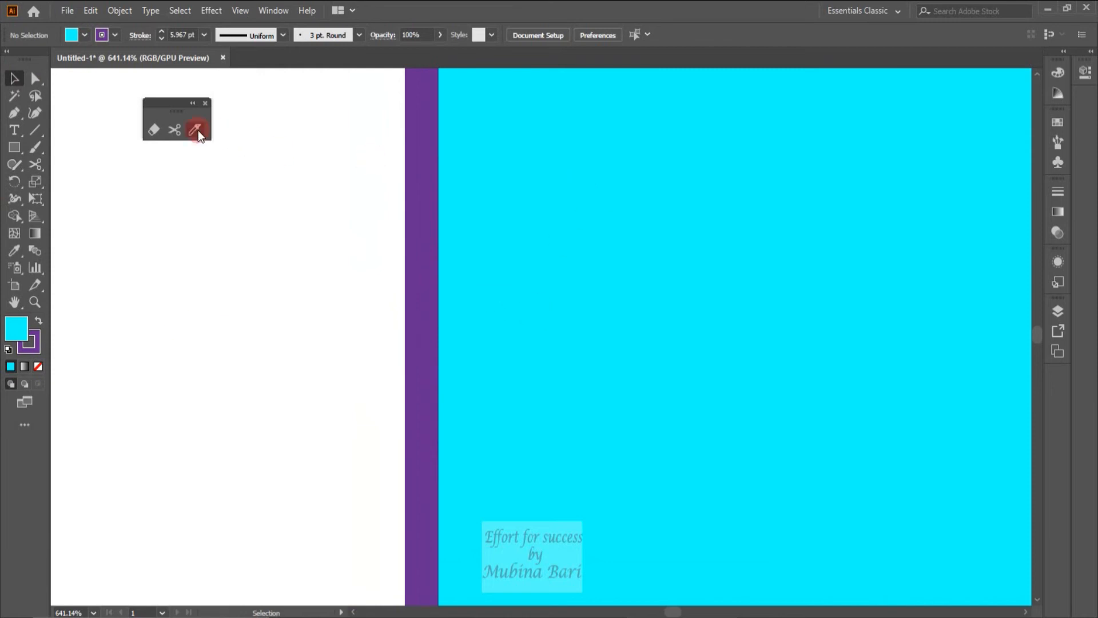
left_click(174, 130)
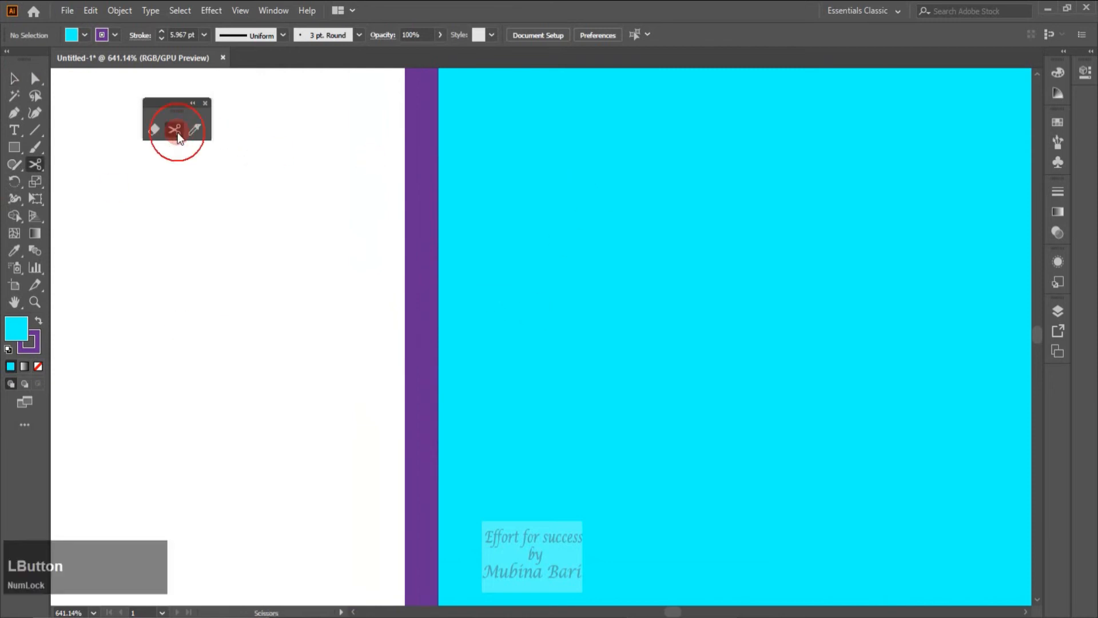
left_click(404, 351)
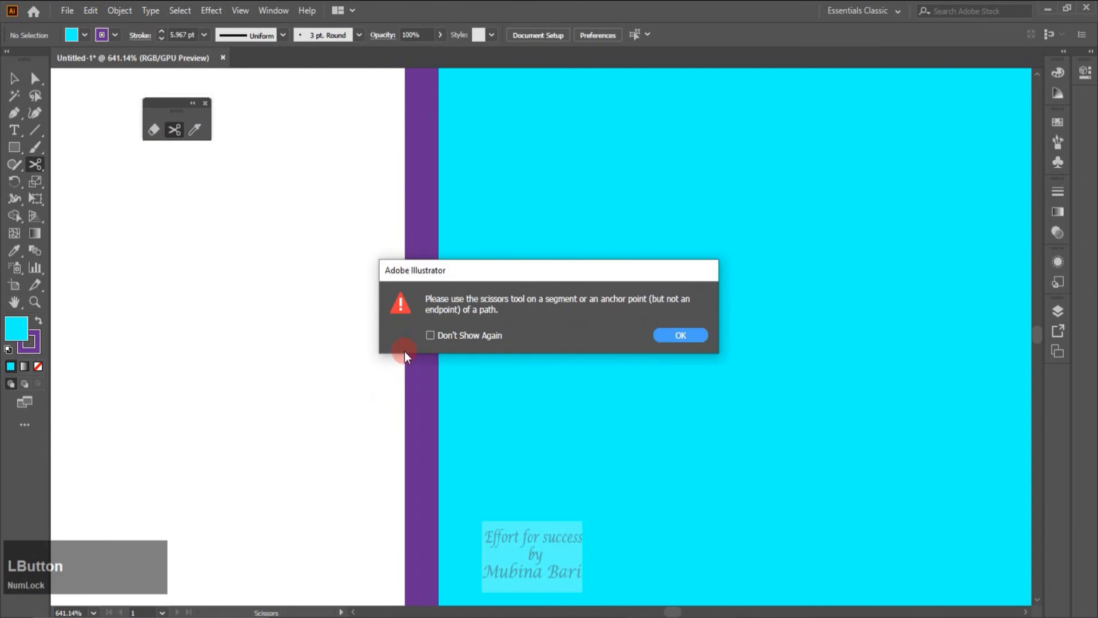
left_click(699, 335)
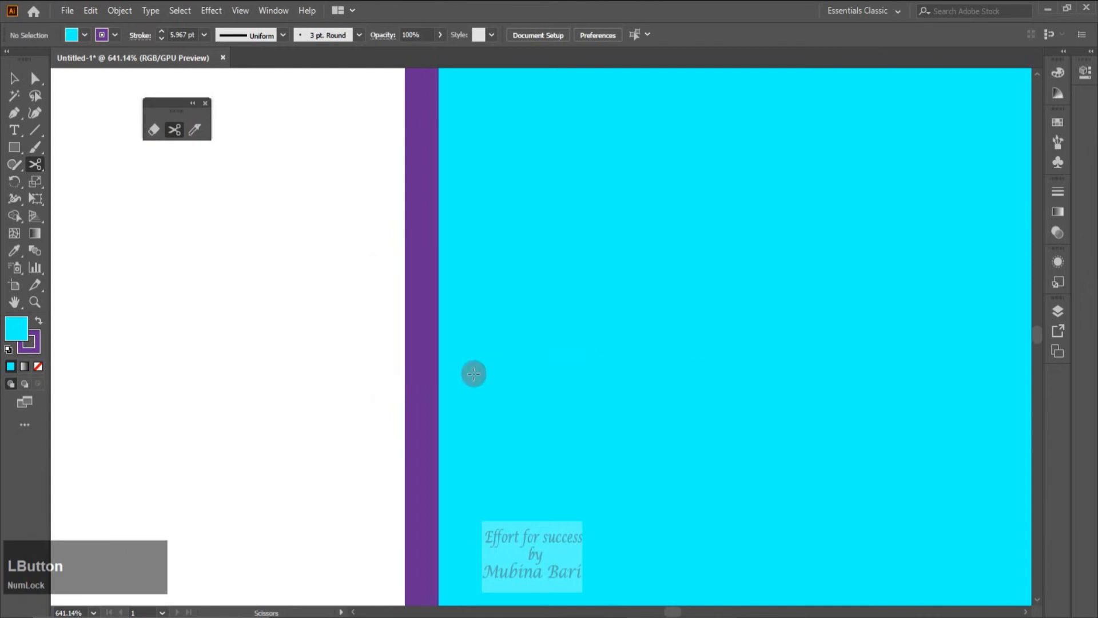
- Try to cut the rectangle with the Scissors tool at the inner edge and centre of its left stroke
left_click(438, 381)
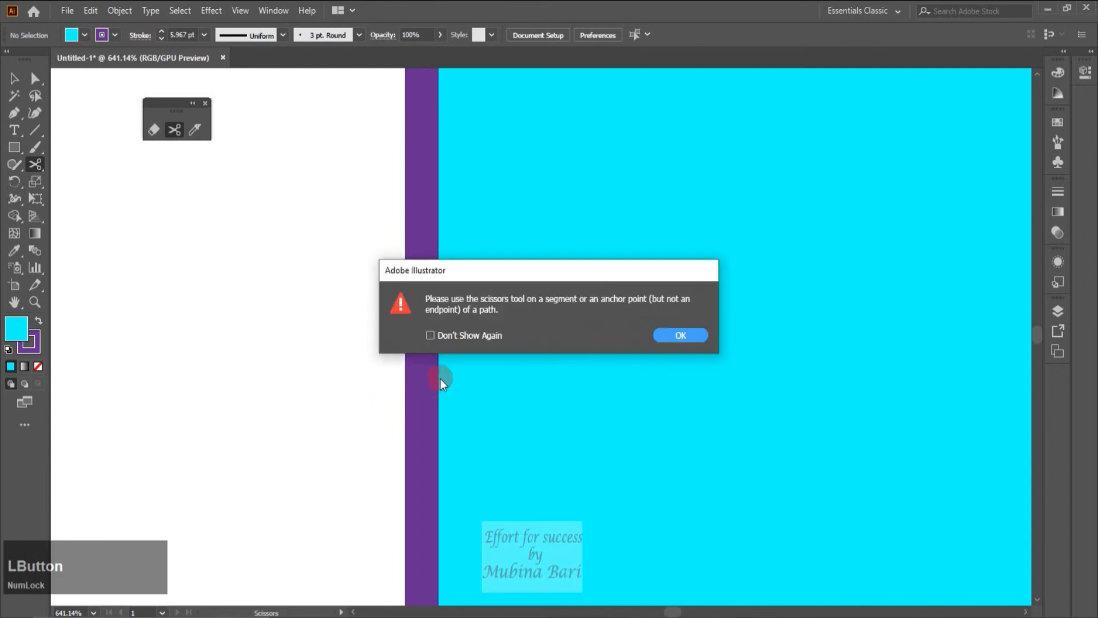
left_click(684, 339)
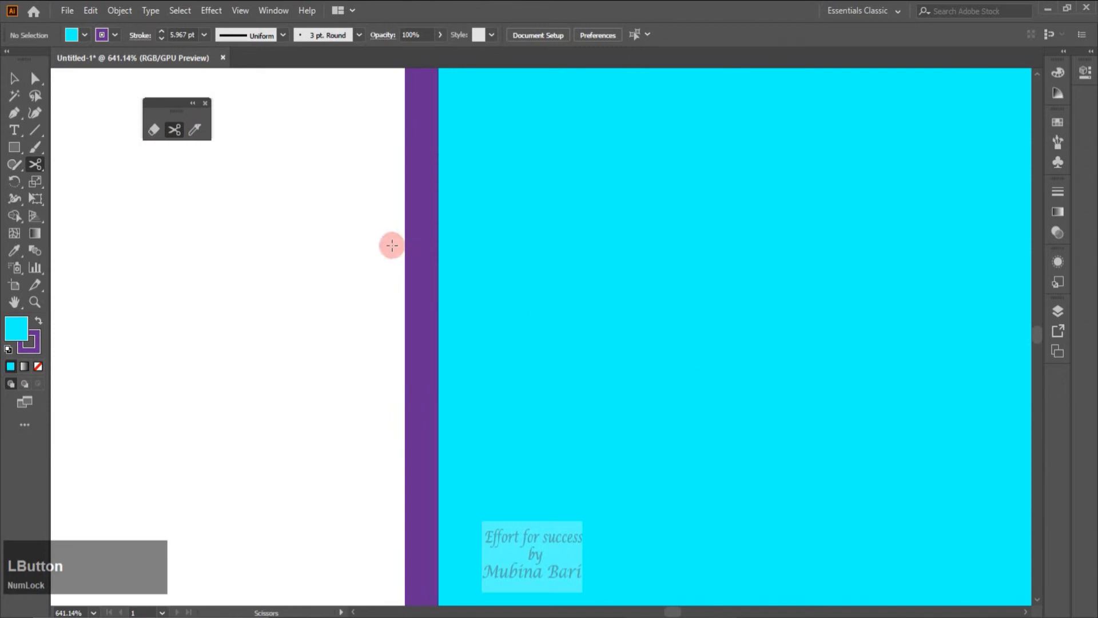
left_click(422, 242)
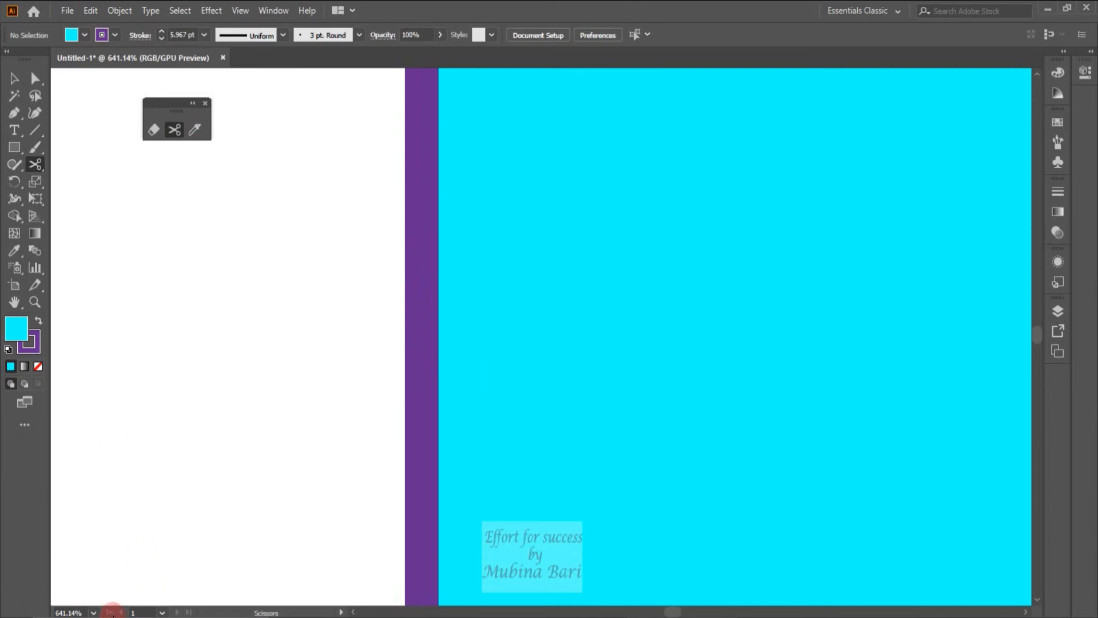
left_click(93, 612)
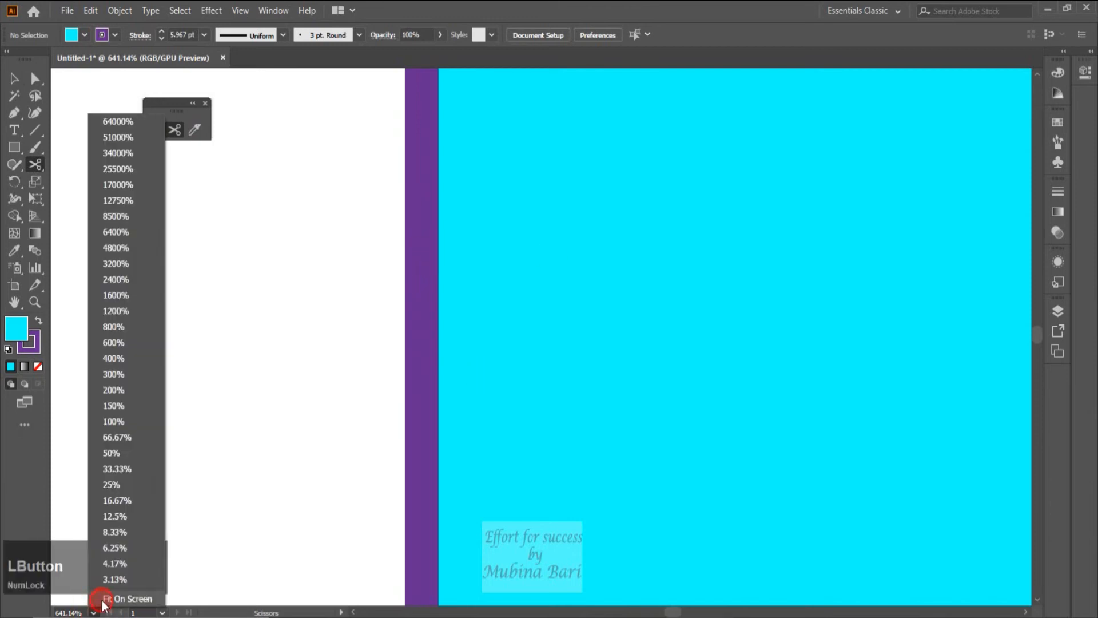
left_click(109, 592)
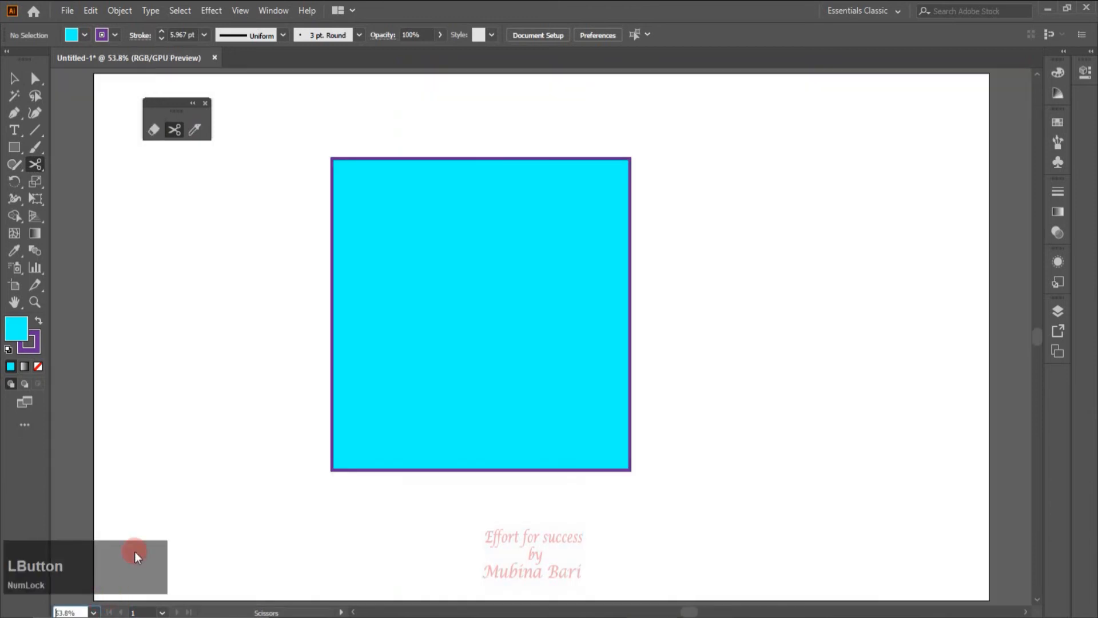
- Cut the cyan rectangle in two with the Knife along a wavy freehand line from its left edge to its right edge
left_click(194, 131)
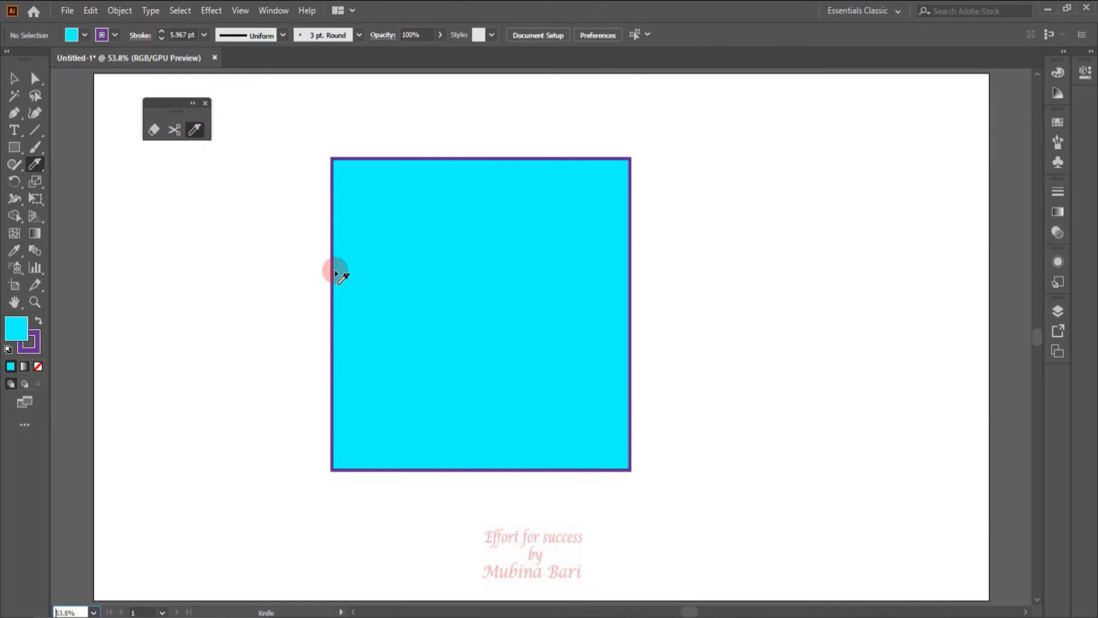
left_click(338, 153)
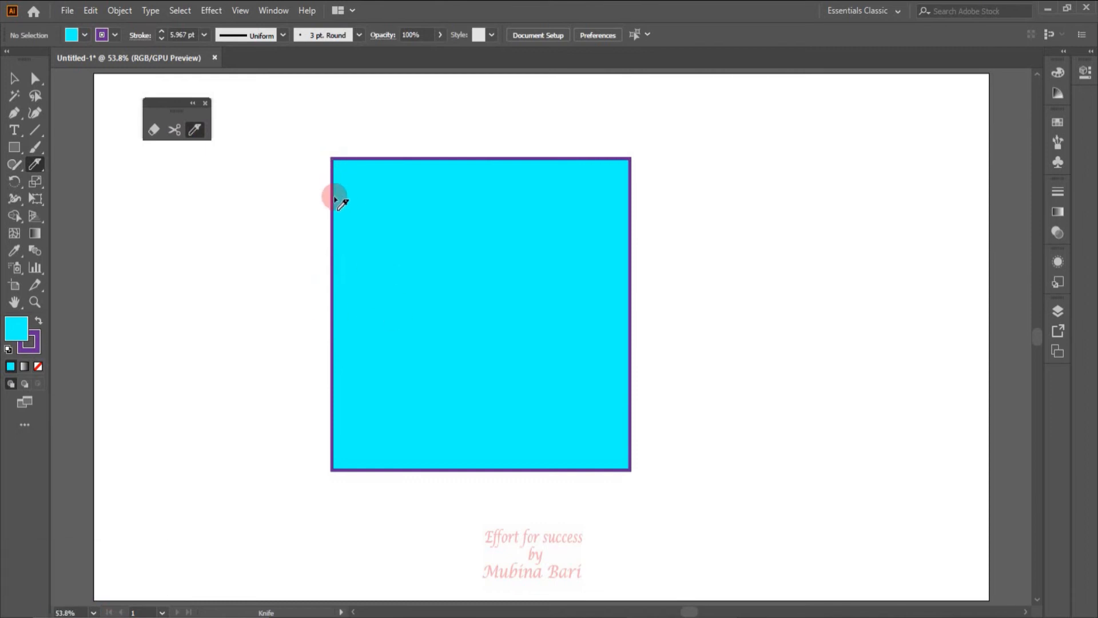
mouse_move(315, 280)
left_mouse_down()
mouse_move(385, 266)
mouse_move(495, 346)
mouse_move(645, 267)
mouse_move(736, 301)
mouse_move(762, 297)
left_mouse_up()
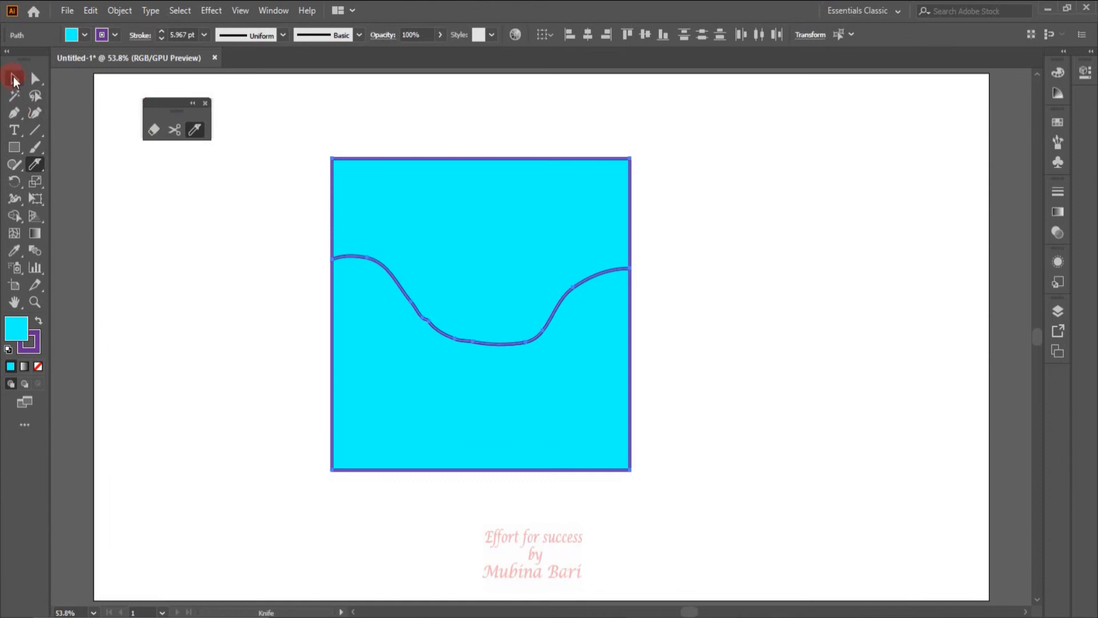
- Separate the two cut pieces by moving the upper one up and the lower one down
left_click(14, 79)
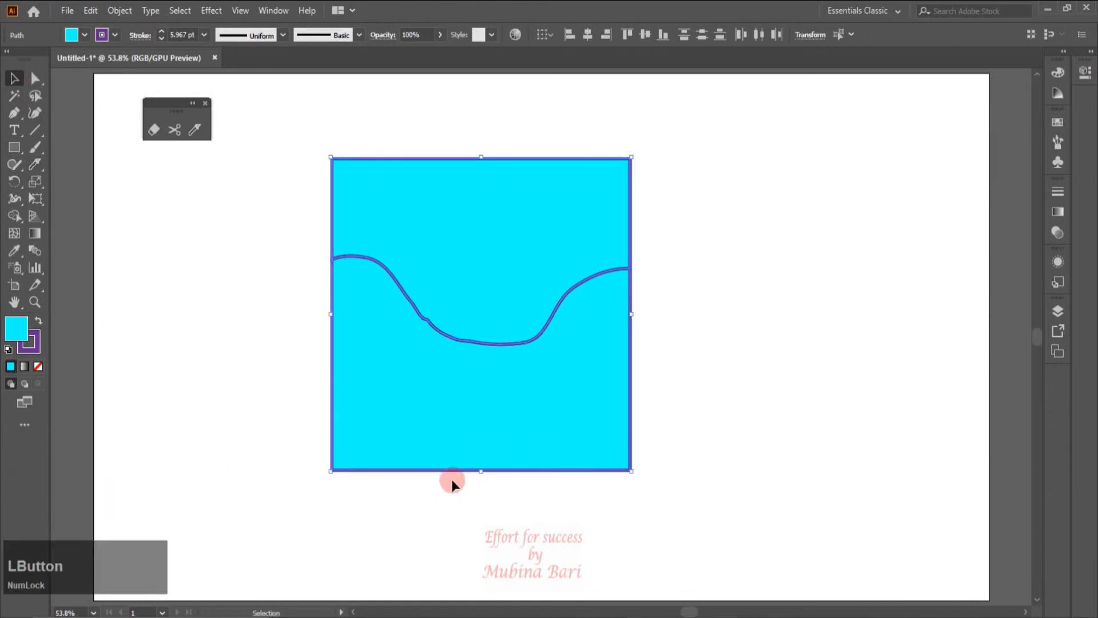
left_click(178, 359)
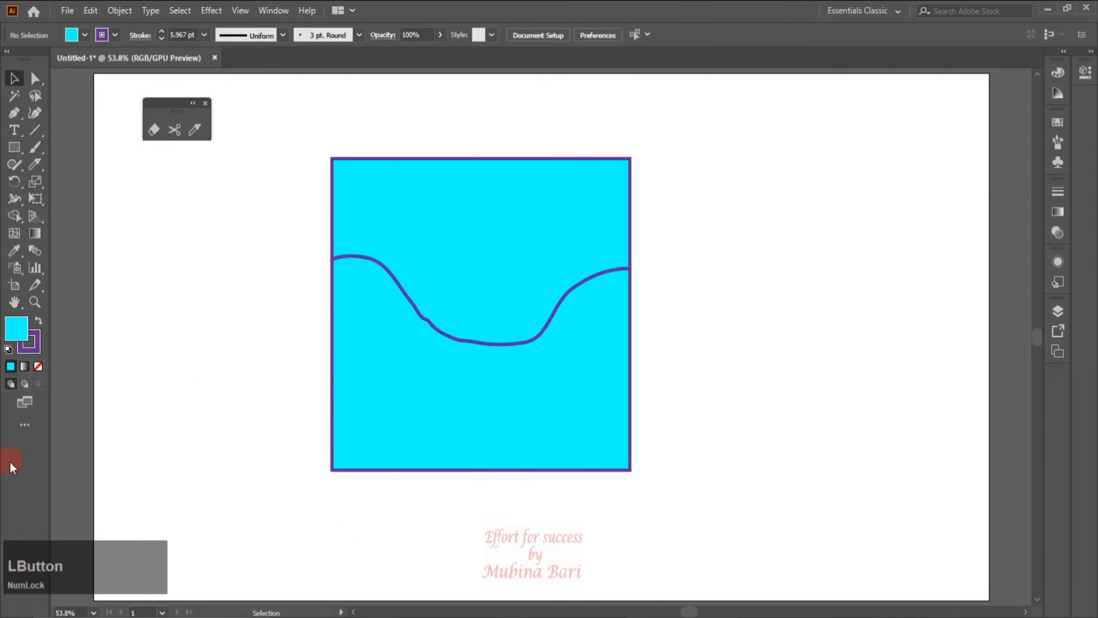
left_click_drag(449, 258, 457, 204)
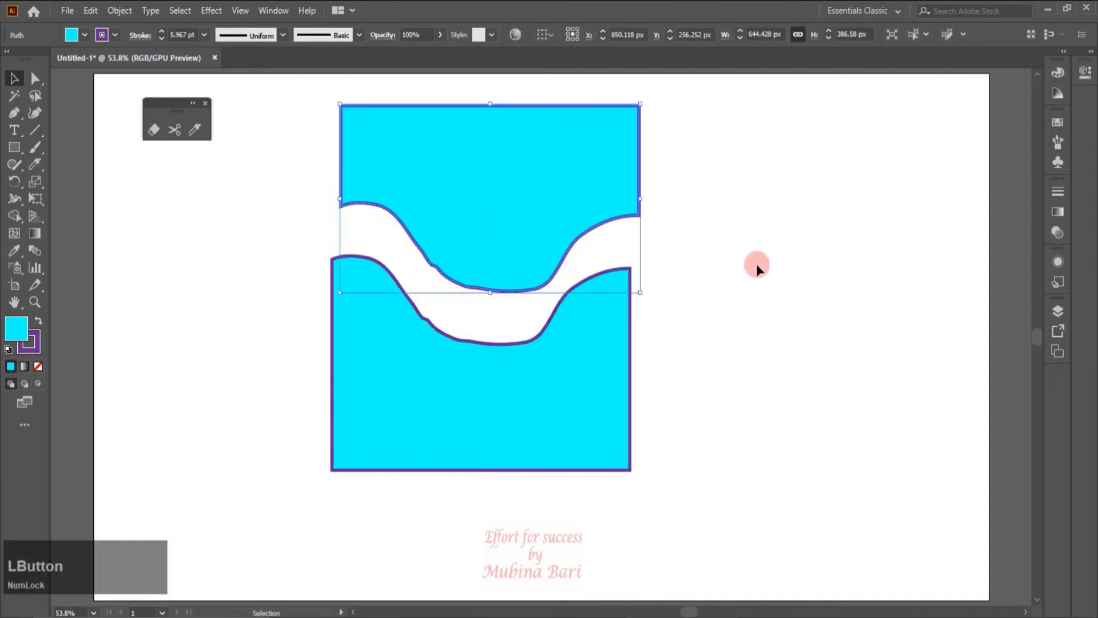
left_click_drag(579, 430, 588, 462)
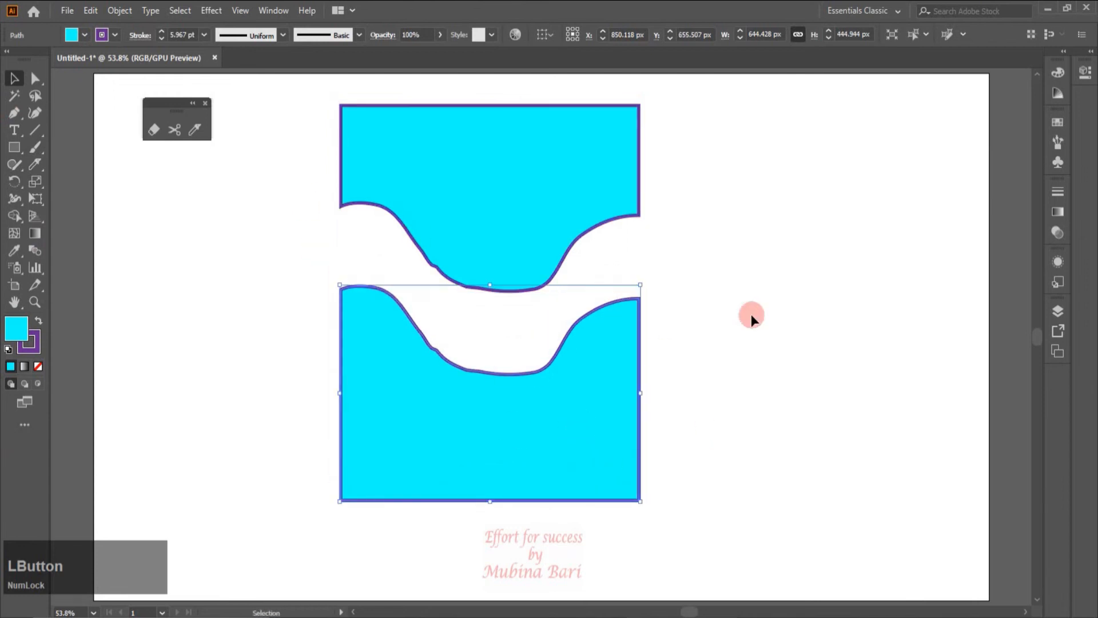
- Undo the moves of both pieces and the wavy knife cut
key("ctrl+z")
key("ctrl+z")
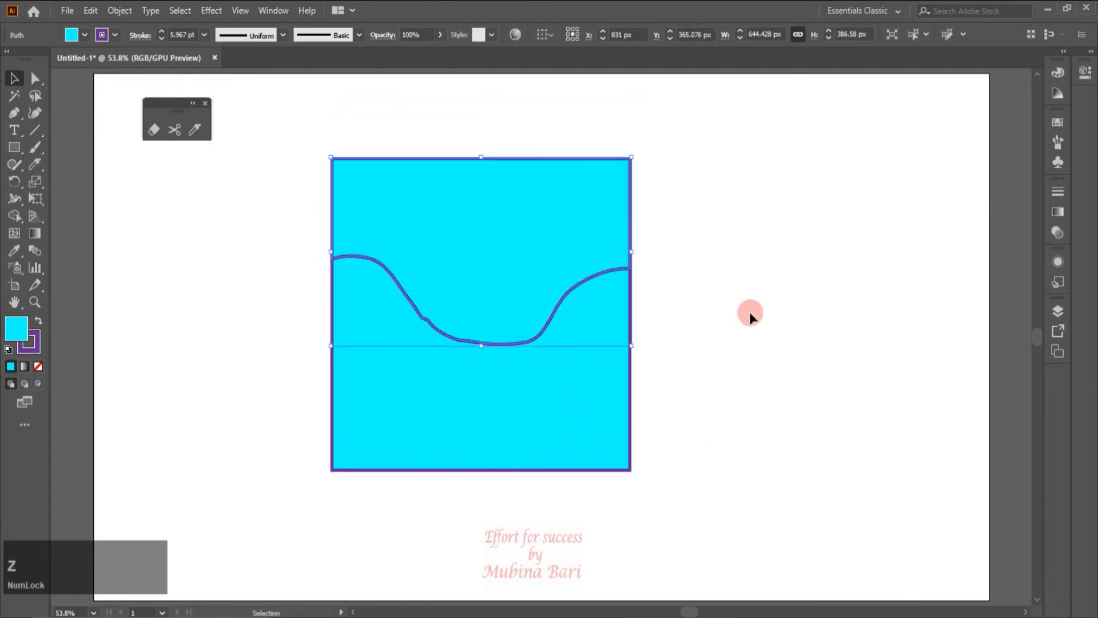
key("ctrl+z")
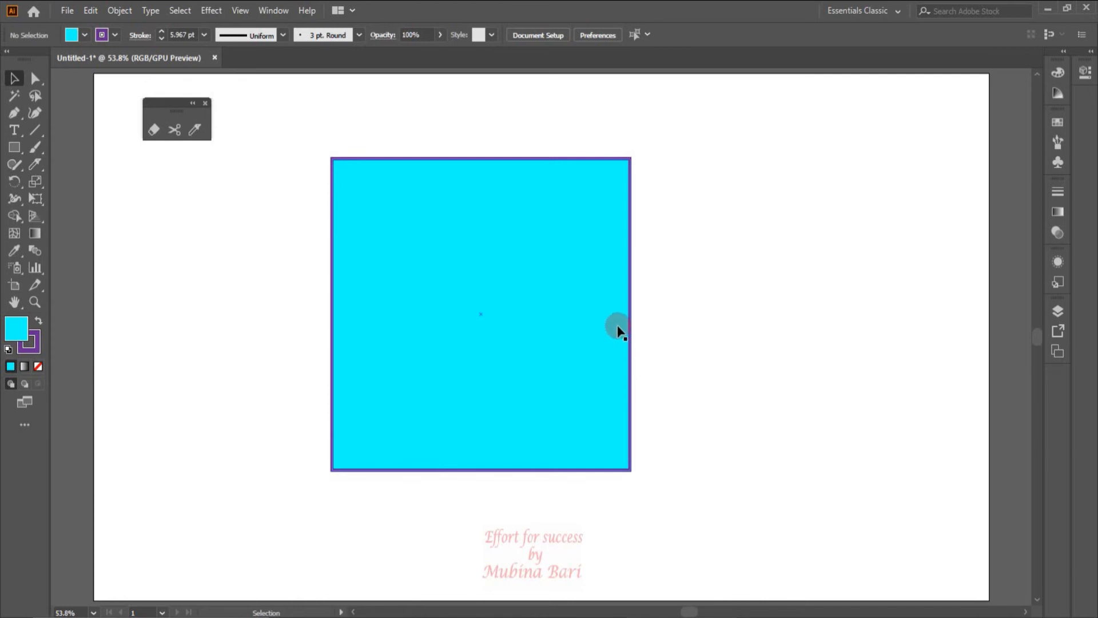
- Remove the purple stroke from the cyan rectangle by setting its stroke to None
left_click(334, 308)
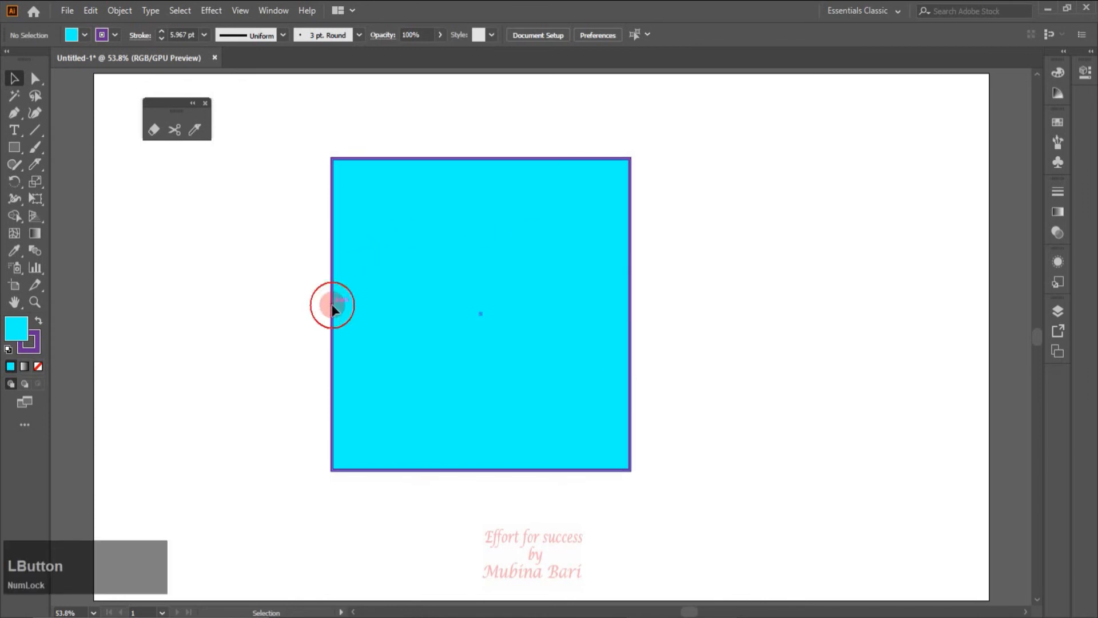
left_click(117, 36)
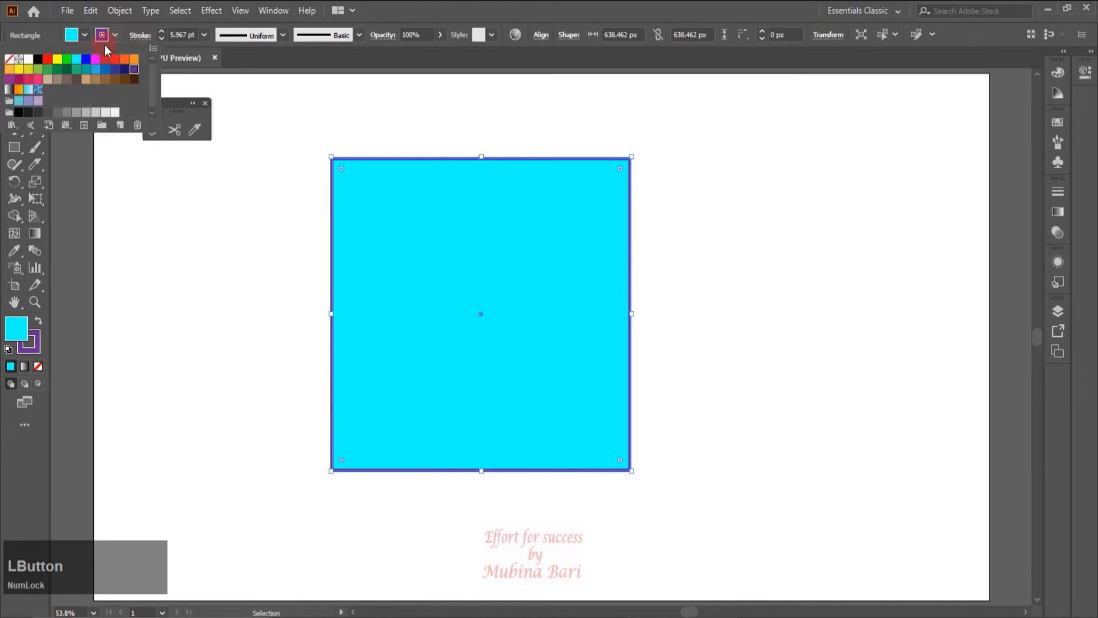
left_click(9, 62)
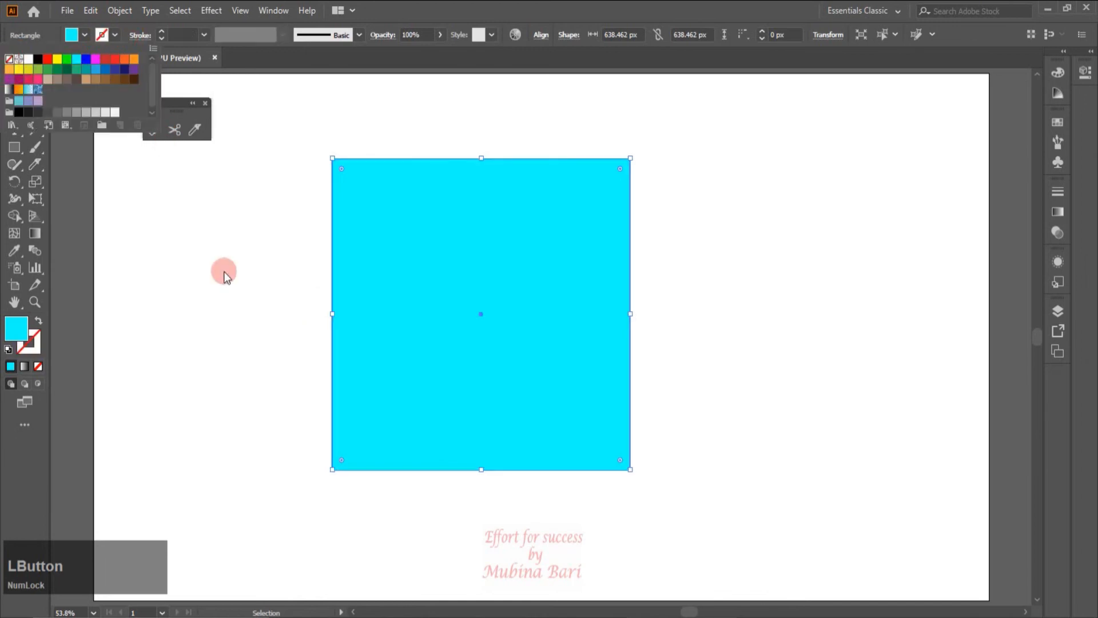
- Cut the strokeless rectangle with the Knife along a freehand curve from near its upper-left corner to the middle of its right edge
left_click(197, 129)
mouse_move(301, 238)
left_mouse_down()
mouse_move(312, 215)
mouse_move(316, 263)
mouse_move(320, 206)
left_mouse_up()
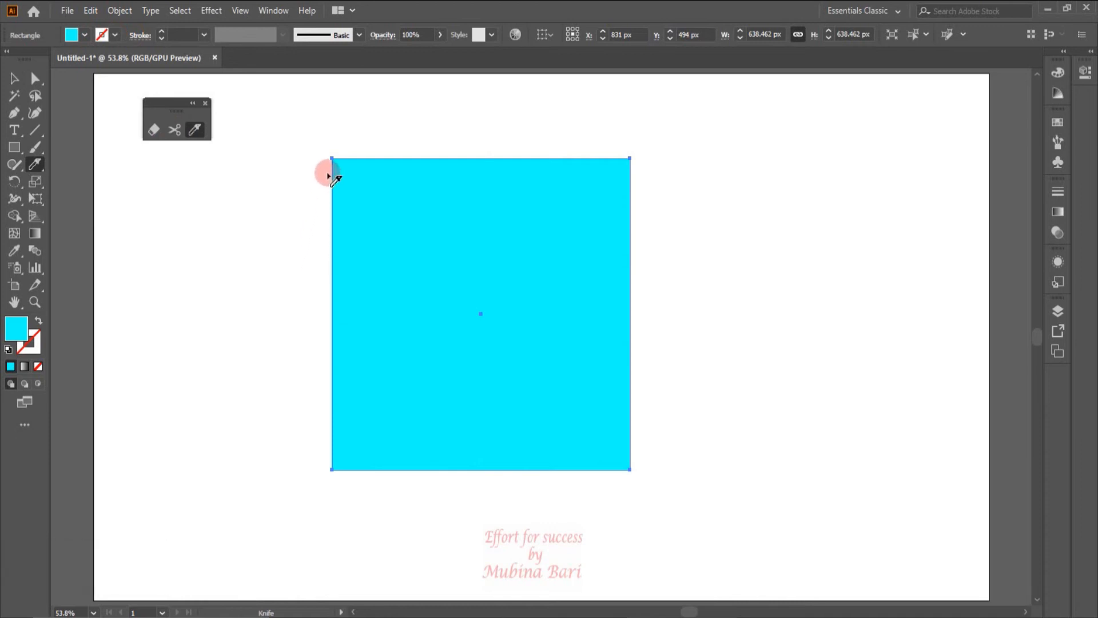
mouse_move(351, 140)
left_mouse_down()
mouse_move(370, 217)
mouse_move(495, 273)
mouse_move(628, 310)
mouse_move(682, 389)
left_mouse_up()
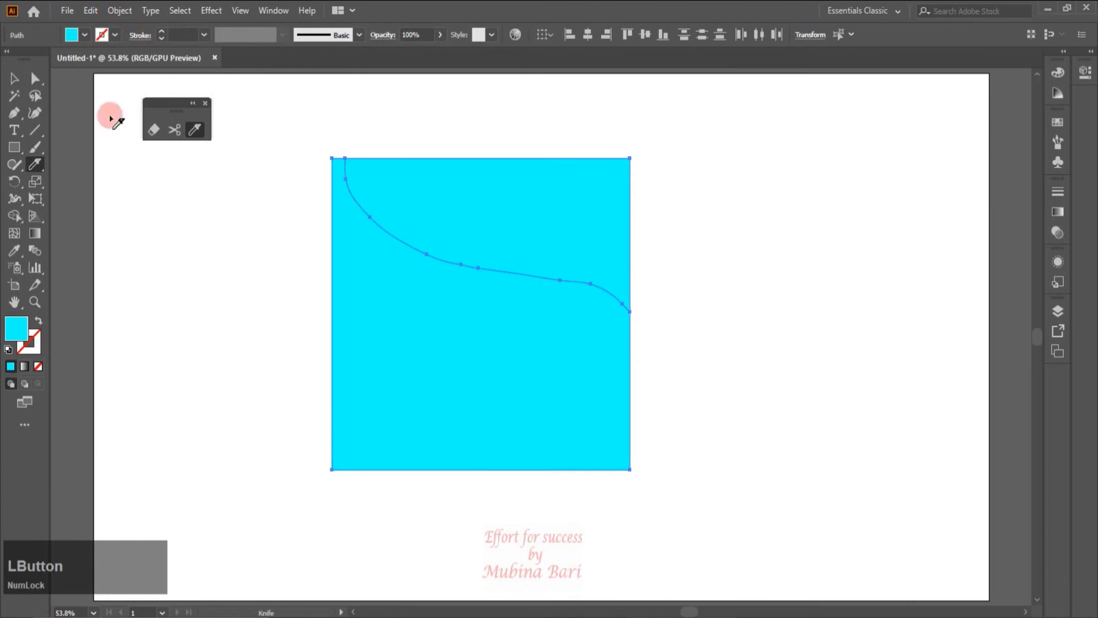
- Move the upper cut piece up and away from the lower one, and undo that move
left_click(21, 78)
left_click(204, 326)
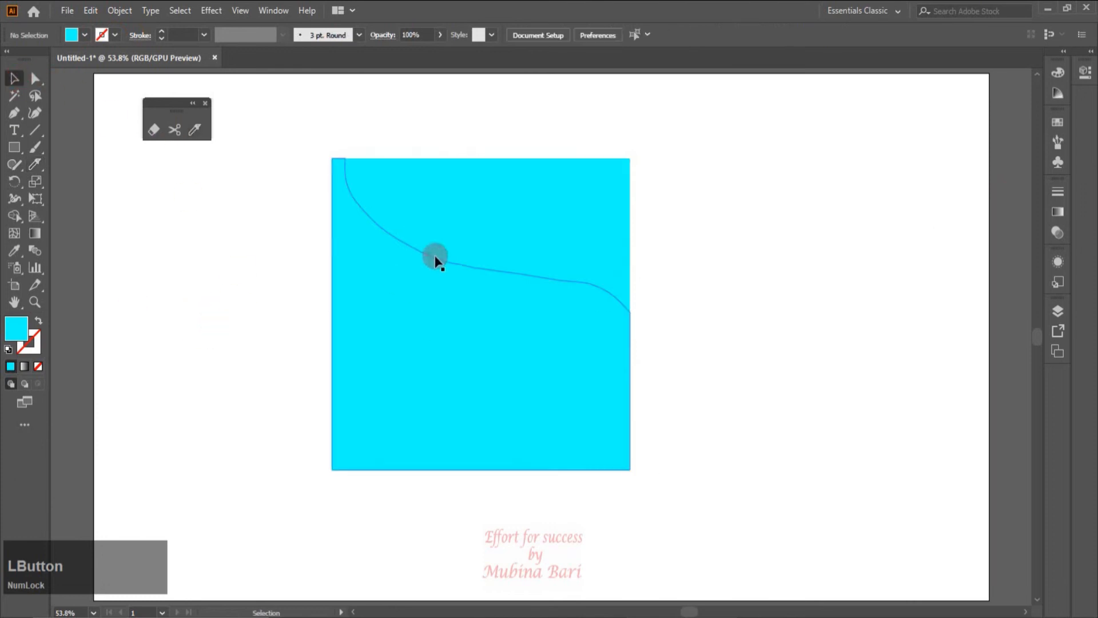
left_click_drag(469, 216, 479, 178)
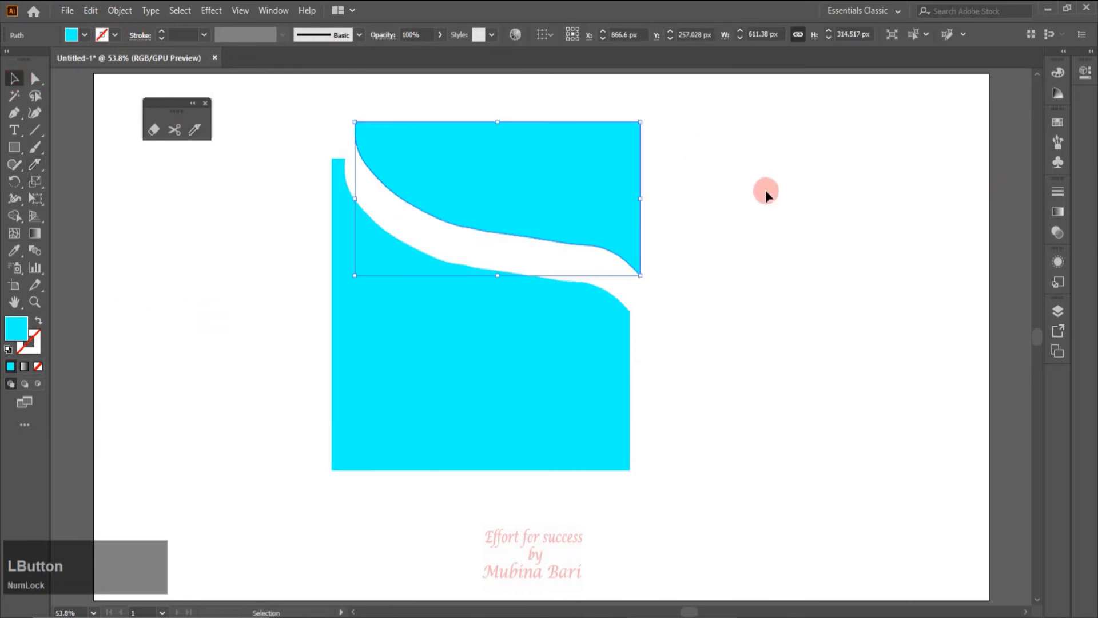
key("ctrl+z")
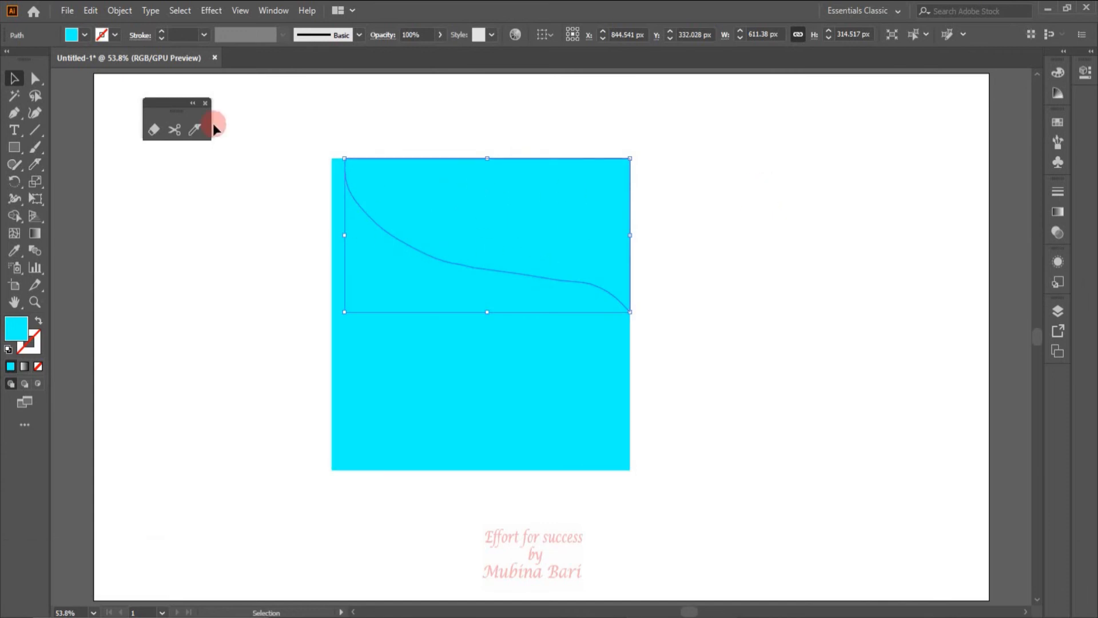
- Fill the upper cut piece with red and deselect it
left_click(85, 35)
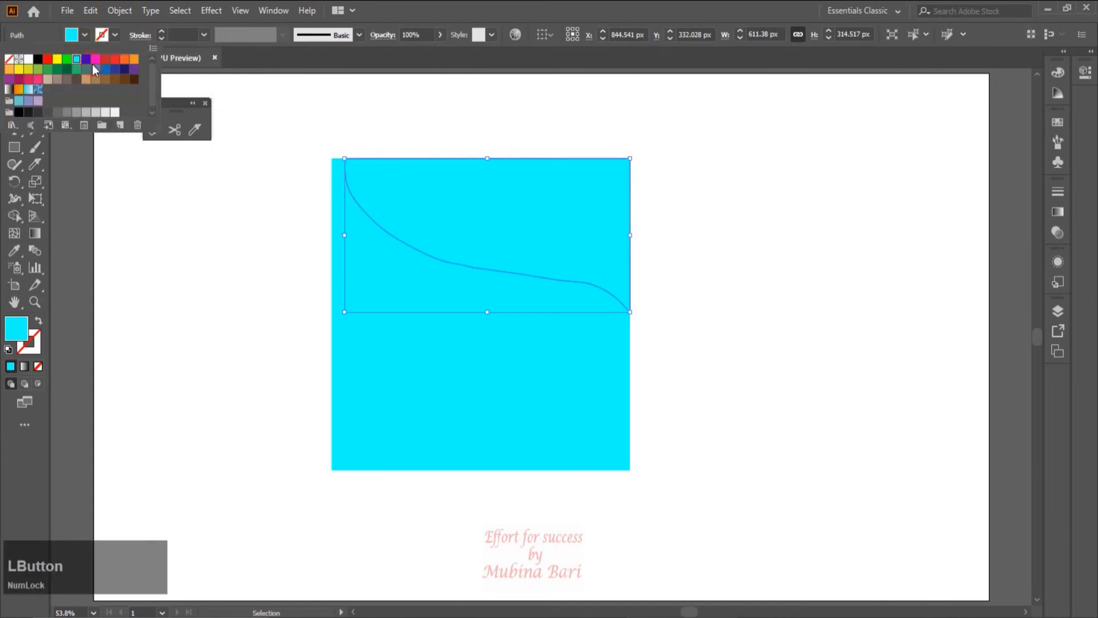
left_click(110, 59)
left_click(187, 293)
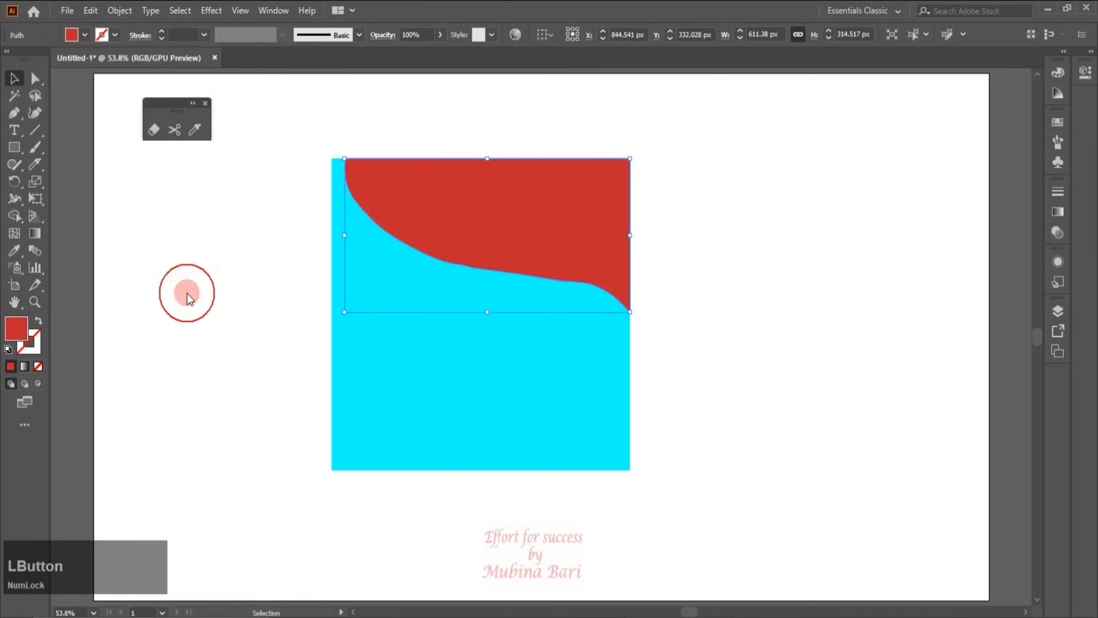
left_click(666, 386)
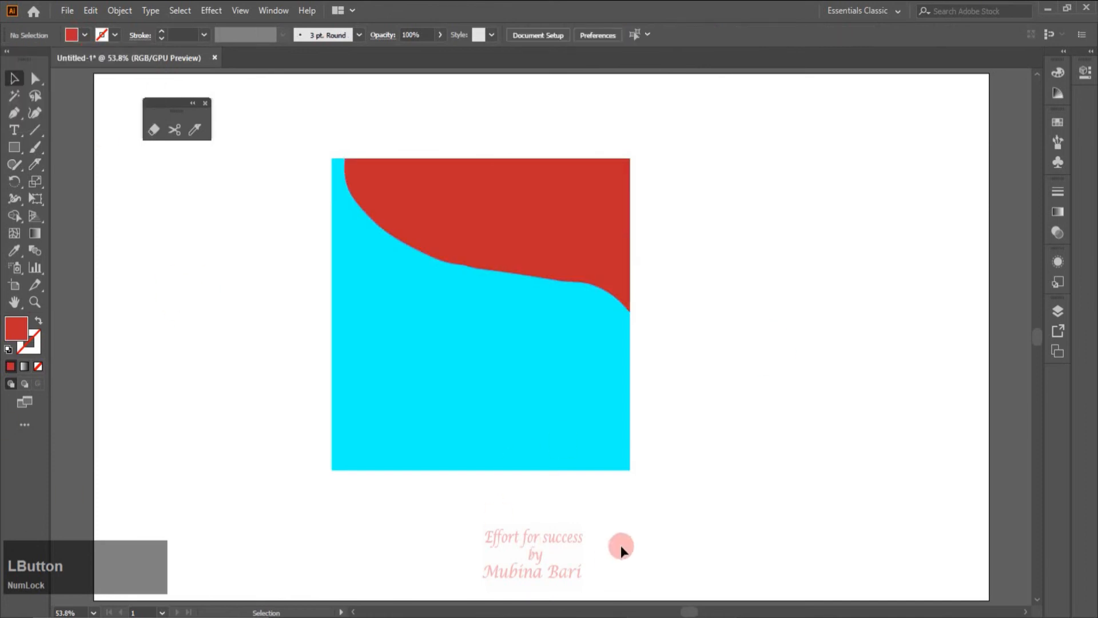
- Undo the red fill and the knife cut on the rectangle
key("ctrl+z")
key("ctrl+z")
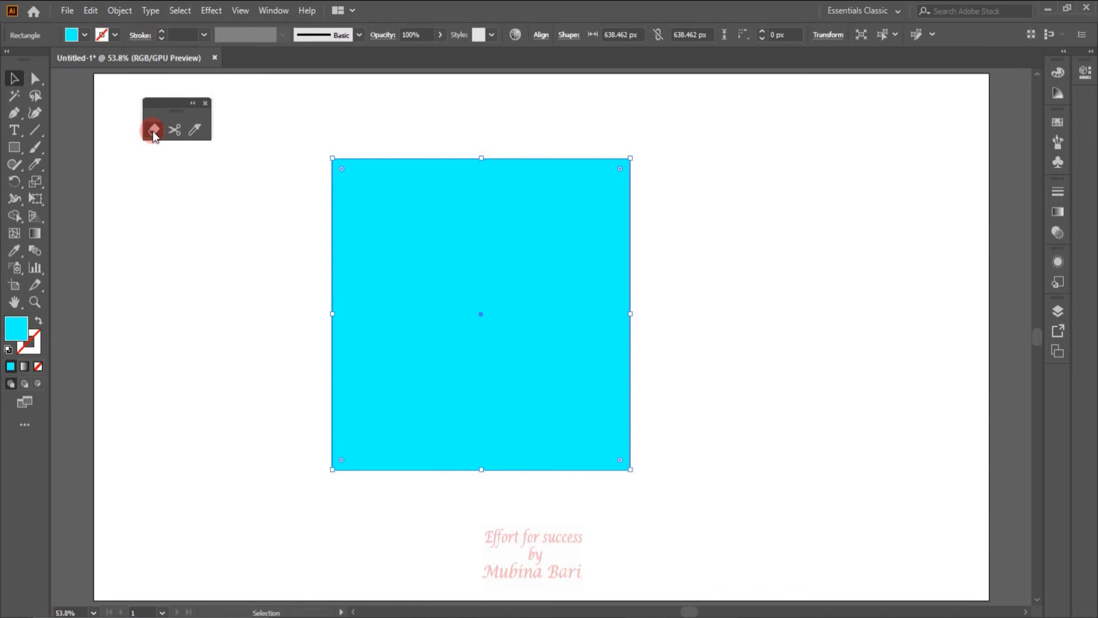
- Bring the black flower line art onto the artboard and place the cyan square to its right
left_click(1049, 10)
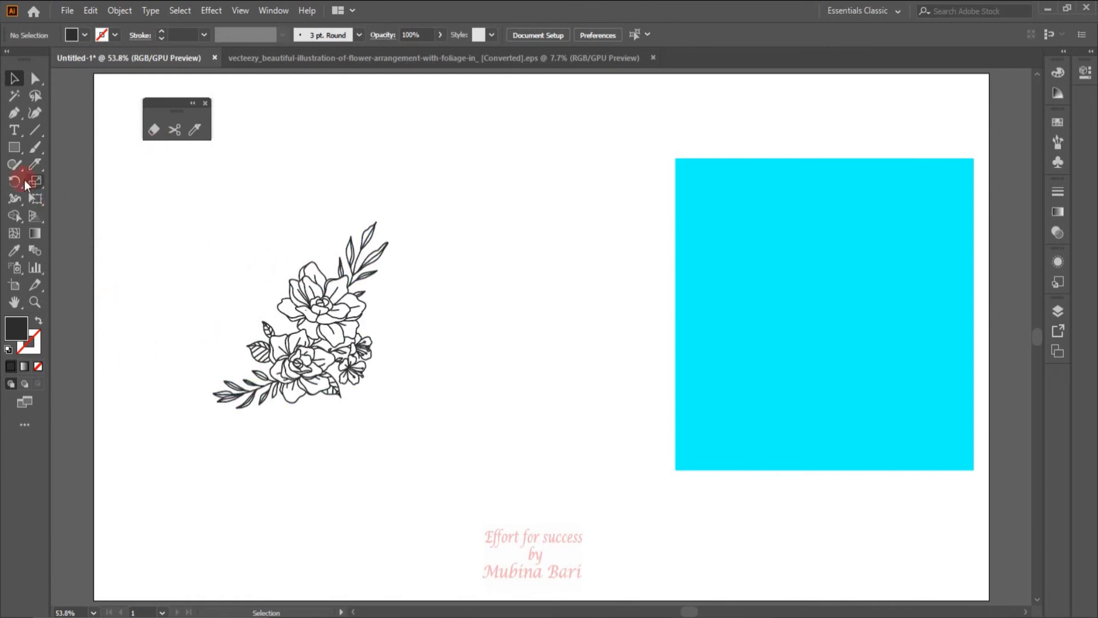
left_click(29, 302)
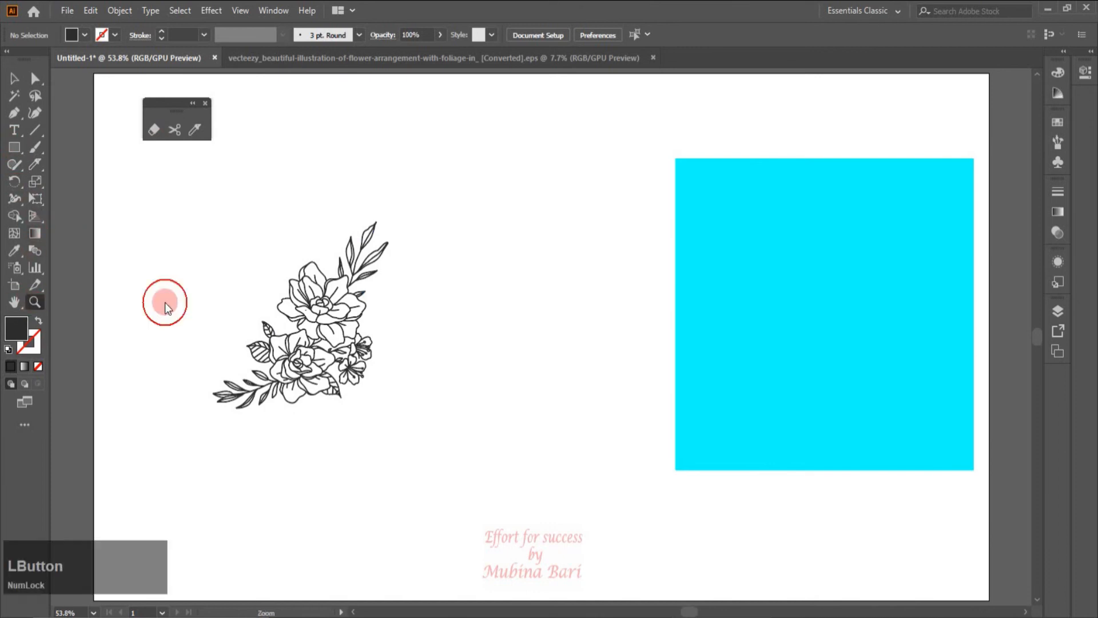
left_click_drag(270, 275, 331, 297)
key("h")
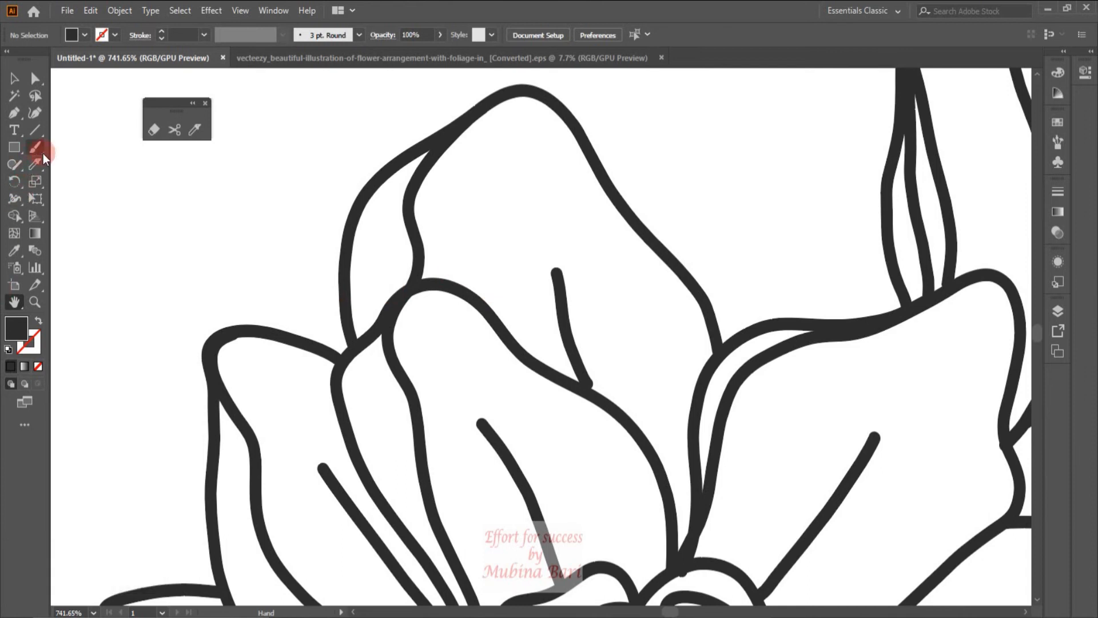
- Choose the Blob Brush and shrink its tip until it is much smaller than the flower's top petal
left_click_drag(43, 153, 81, 166)
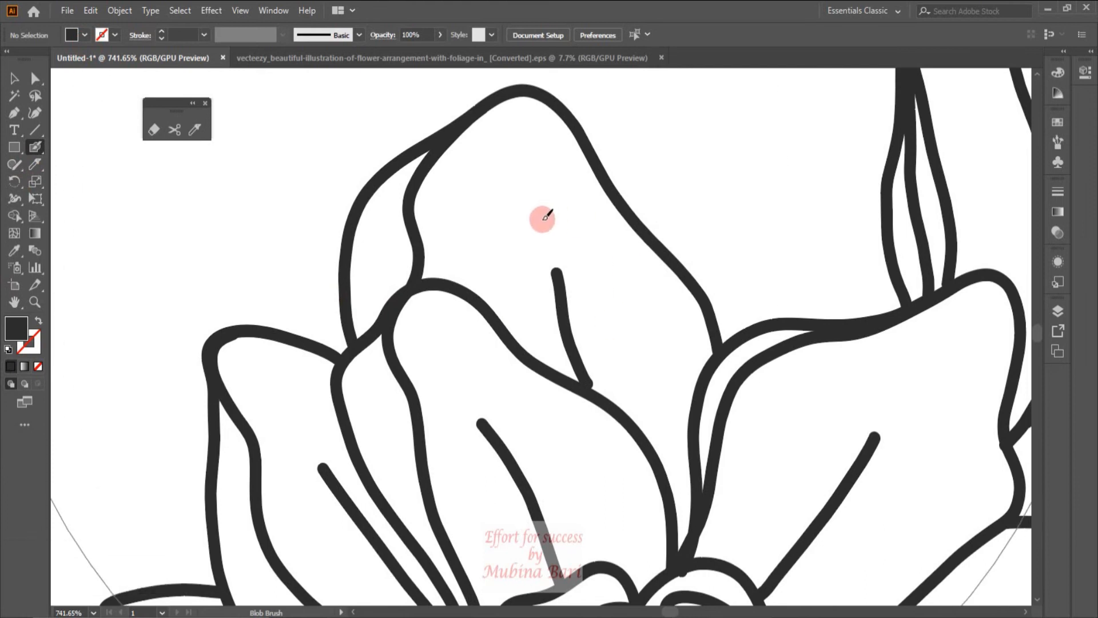
key("bracketleft")
key("bracketleft")
key("bracketleft")
key("bracketleft")
key("bracketleft")
key("bracketleft")
key("bracketleft")
key("bracketleft")
key("bracketleft")
key("bracketleft")
key("bracketleft")
key("bracketleft")
key("bracketleft")
key("bracketleft")
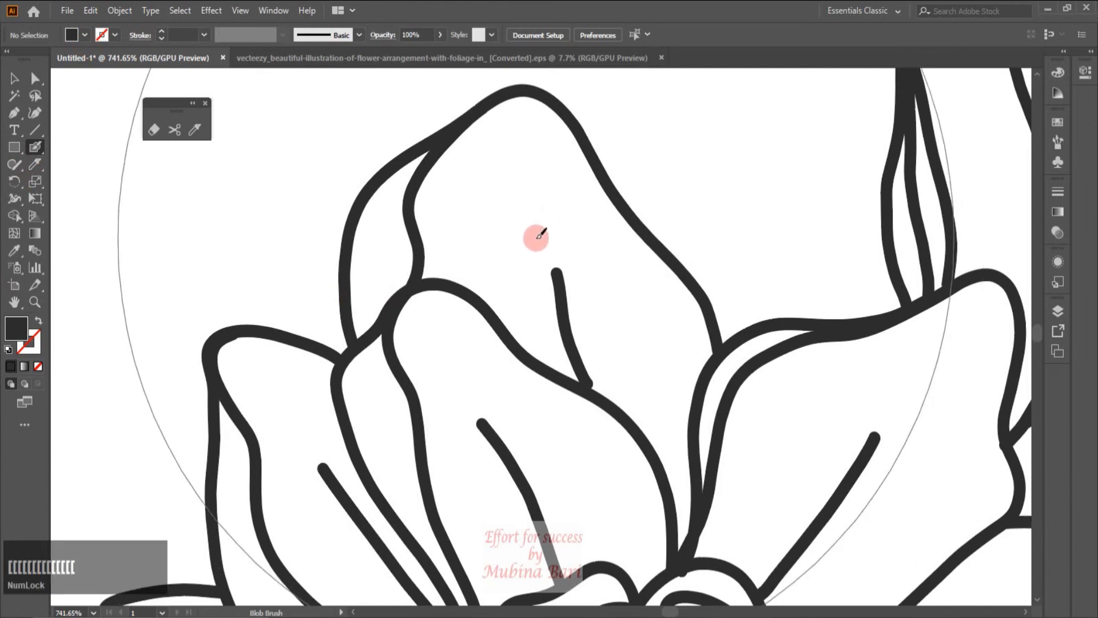
key("bracketleft")
key("bracketleft")
key("bracketleft")
key("bracketleft")
key("bracketleft")
key("bracketleft")
key("bracketleft")
key("bracketleft")
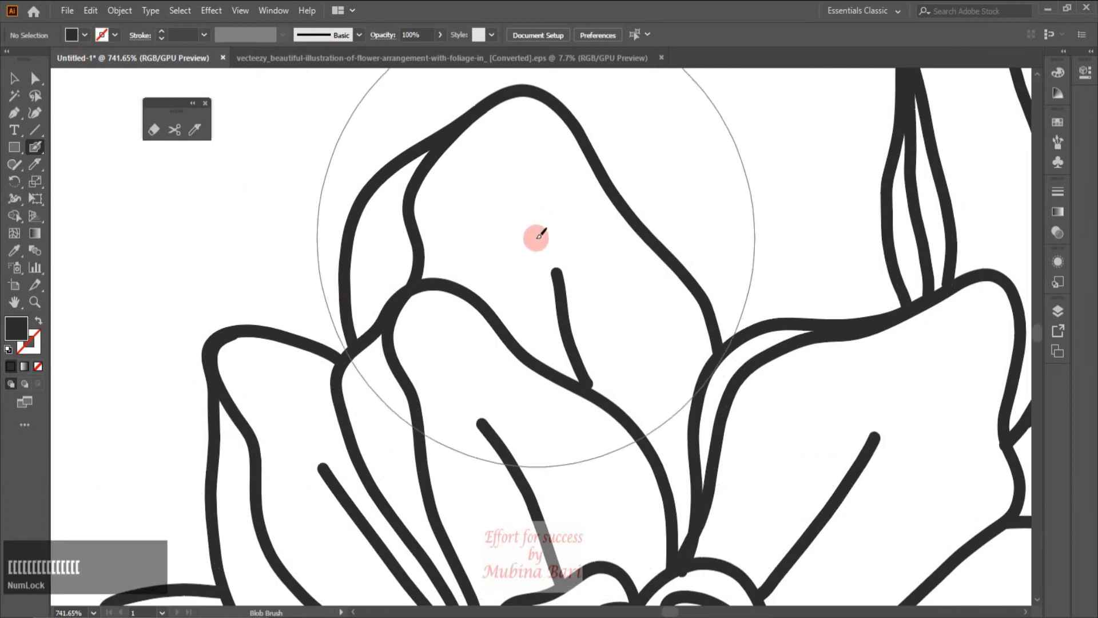
key("bracketleft")
key("bracketleft")
key("bracketleft")
key("bracketleft")
key("bracketleft")
key("bracketleft")
key("bracketleft")
key("bracketleft")
key("bracketleft")
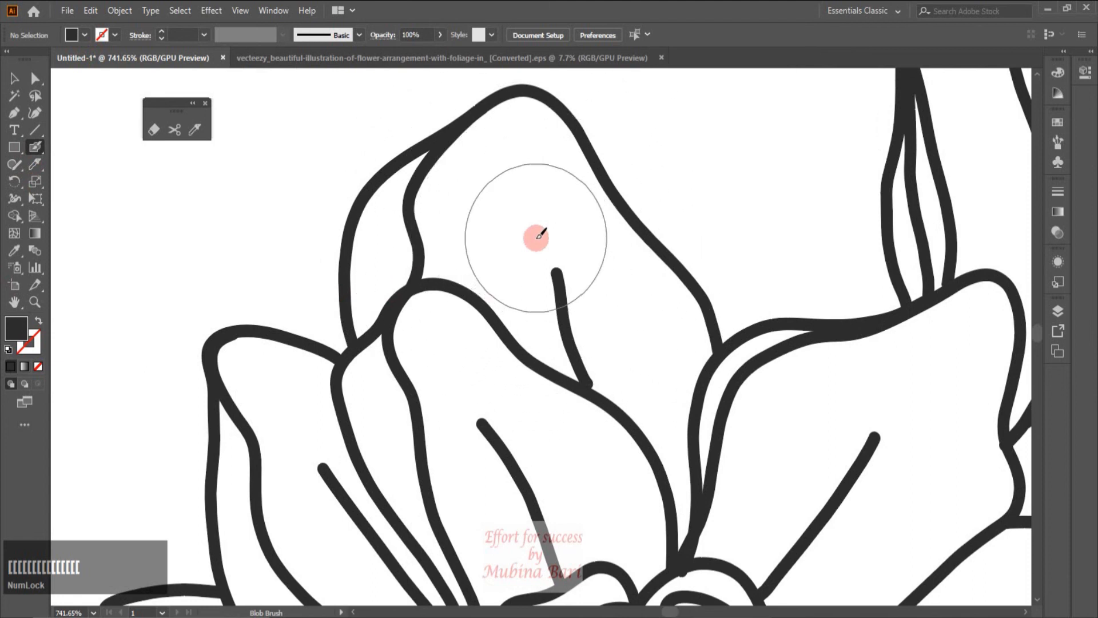
key("bracketleft")
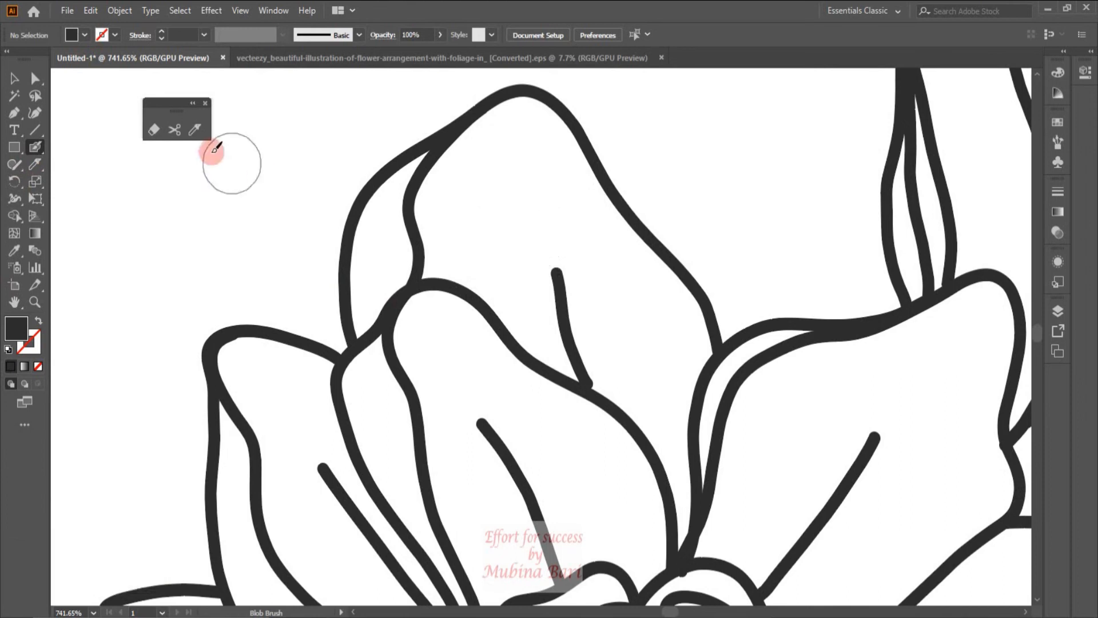
- Set the brush's fill colour to red and switch the drawing mode to Draw Behind
left_click(84, 35)
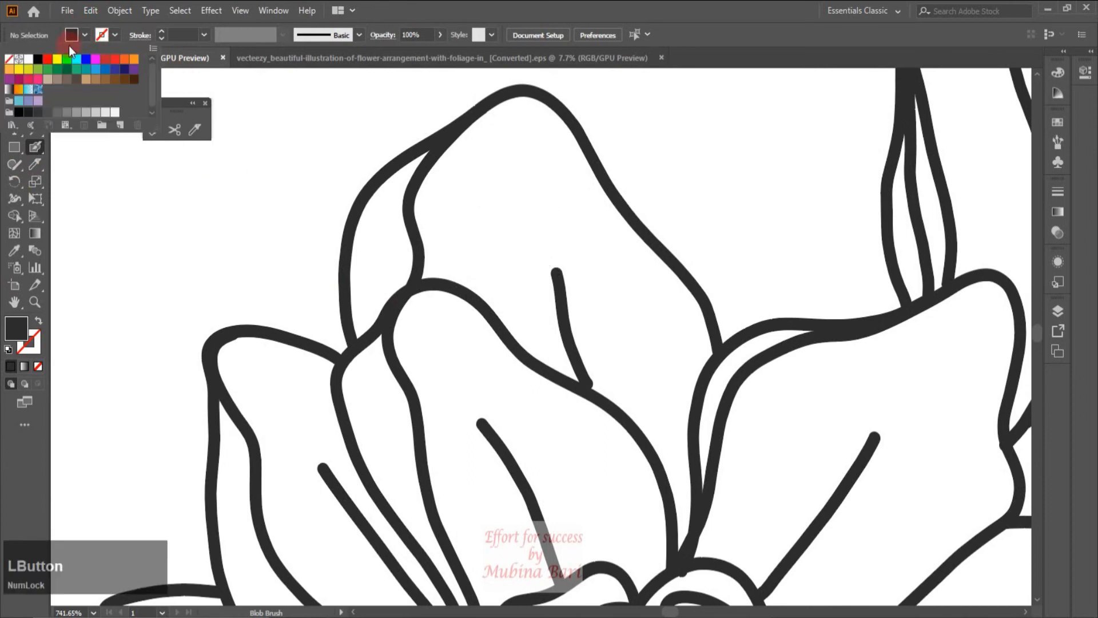
left_click(44, 59)
key("Delete")
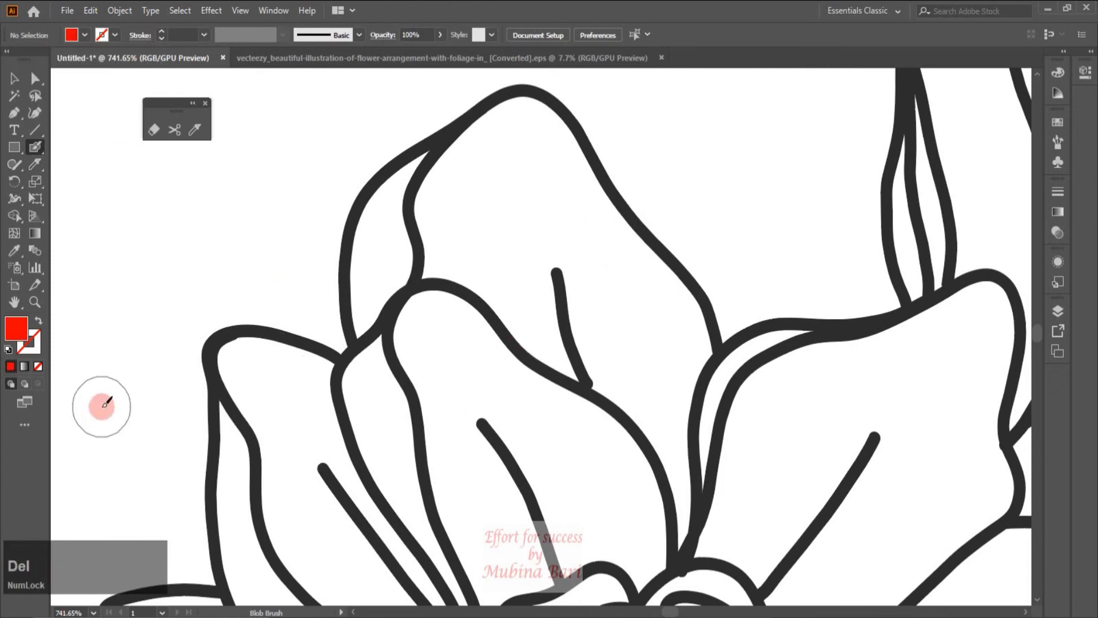
left_click(24, 383)
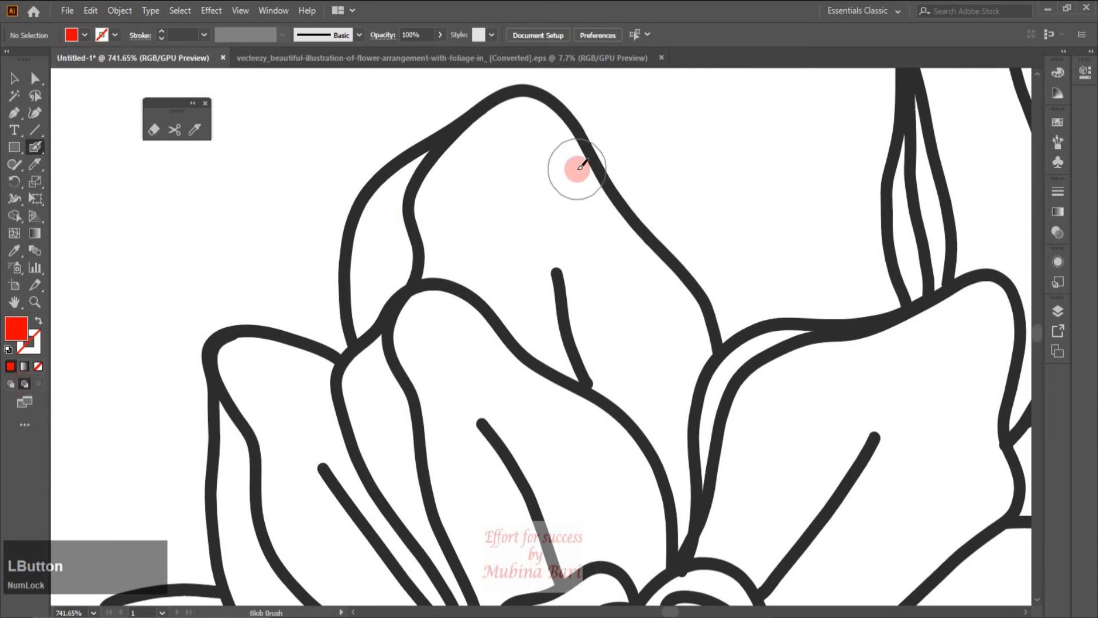
- Paint a solid red area behind the outlines of the flower's upper petals, running slightly past their edges
left_click_drag(532, 119, 660, 245)
mouse_move(704, 341)
left_mouse_down()
mouse_move(677, 555)
mouse_move(665, 360)
mouse_move(642, 275)
mouse_move(516, 115)
mouse_move(433, 170)
mouse_move(389, 247)
mouse_move(383, 315)
mouse_move(501, 256)
mouse_move(592, 257)
mouse_move(619, 324)
mouse_move(493, 357)
mouse_move(398, 336)
left_mouse_up()
left_click_drag(479, 303, 599, 289)
mouse_move(378, 306)
left_mouse_down()
mouse_move(468, 241)
mouse_move(579, 234)
mouse_move(535, 173)
mouse_move(476, 210)
mouse_move(421, 160)
mouse_move(337, 278)
mouse_move(353, 336)
mouse_move(374, 351)
mouse_move(651, 369)
mouse_move(638, 404)
mouse_move(440, 385)
mouse_move(377, 358)
mouse_move(349, 371)
mouse_move(361, 407)
mouse_move(572, 430)
mouse_move(657, 480)
mouse_move(647, 535)
mouse_move(589, 527)
mouse_move(372, 442)
mouse_move(602, 487)
mouse_move(642, 436)
left_mouse_up()
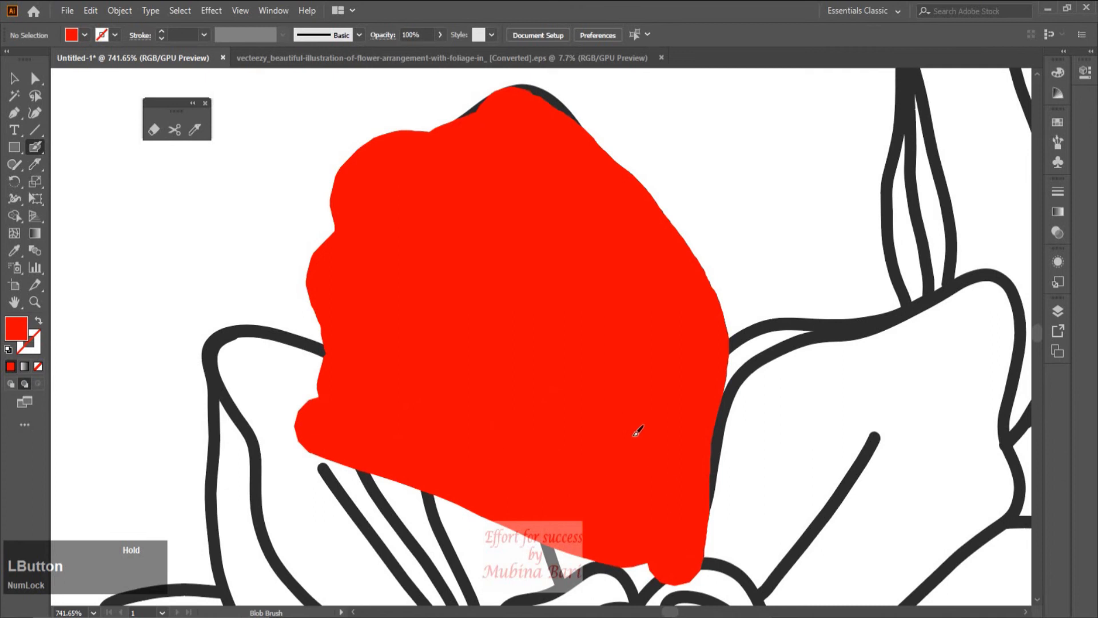
left_click_drag(371, 313, 367, 319)
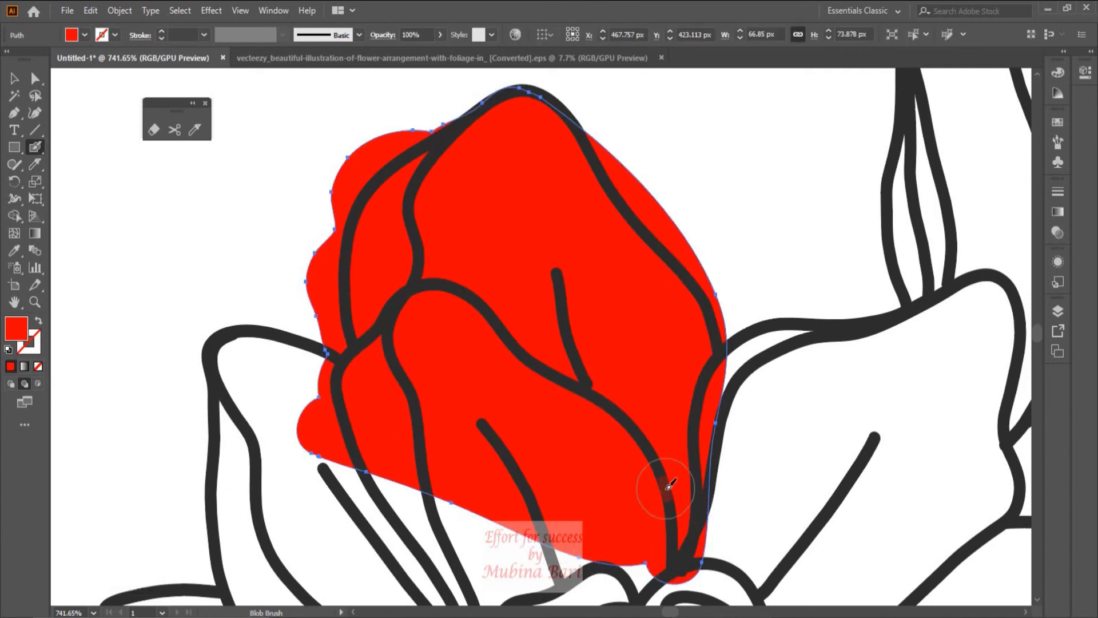
left_click(14, 78)
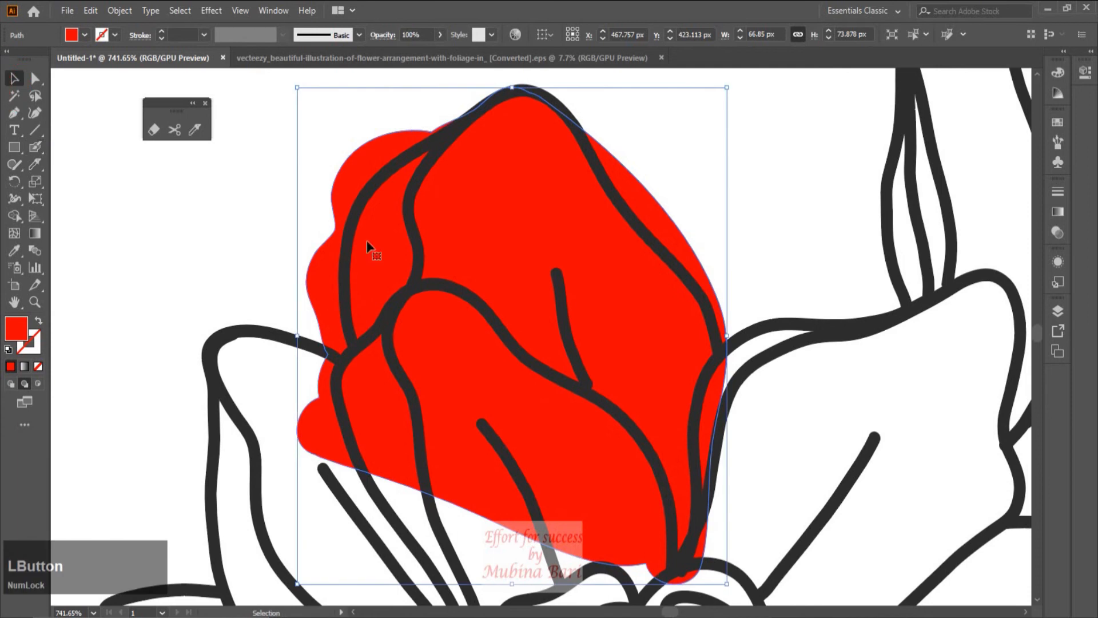
- Erase the red overflow along the upper petal's right outline with a small Eraser tip, keeping the black line art intact
left_click(275, 216)
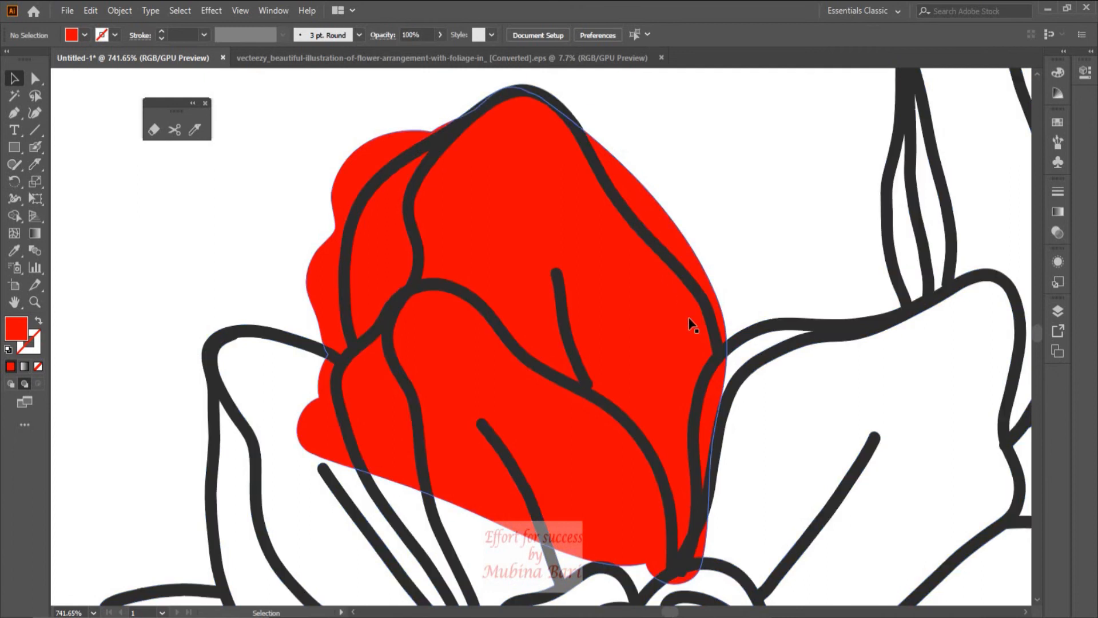
left_click(127, 375)
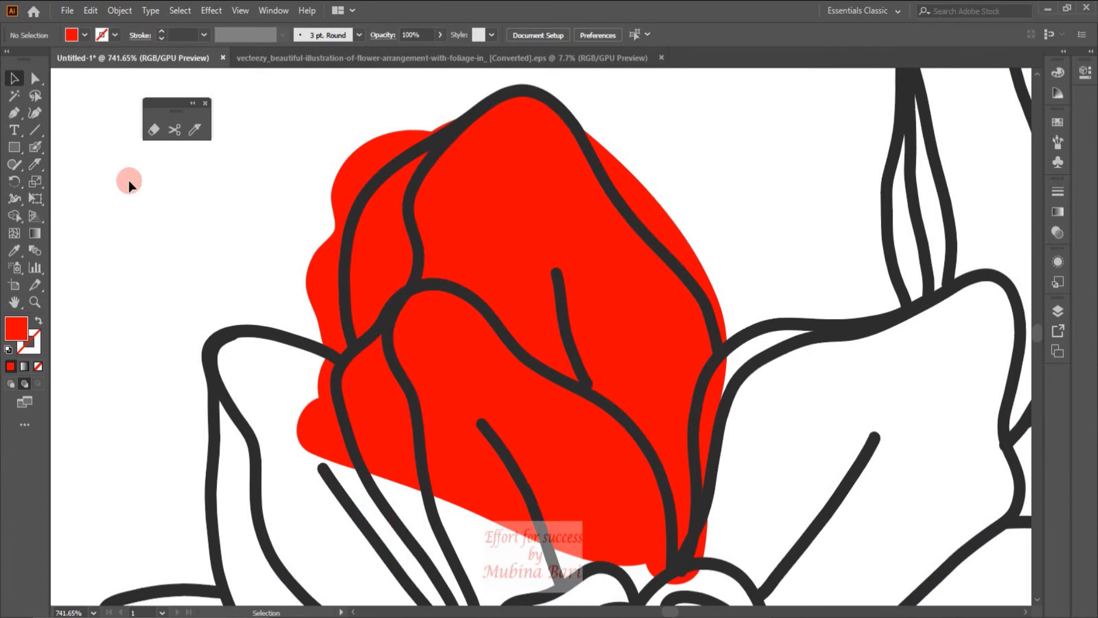
left_click(154, 129)
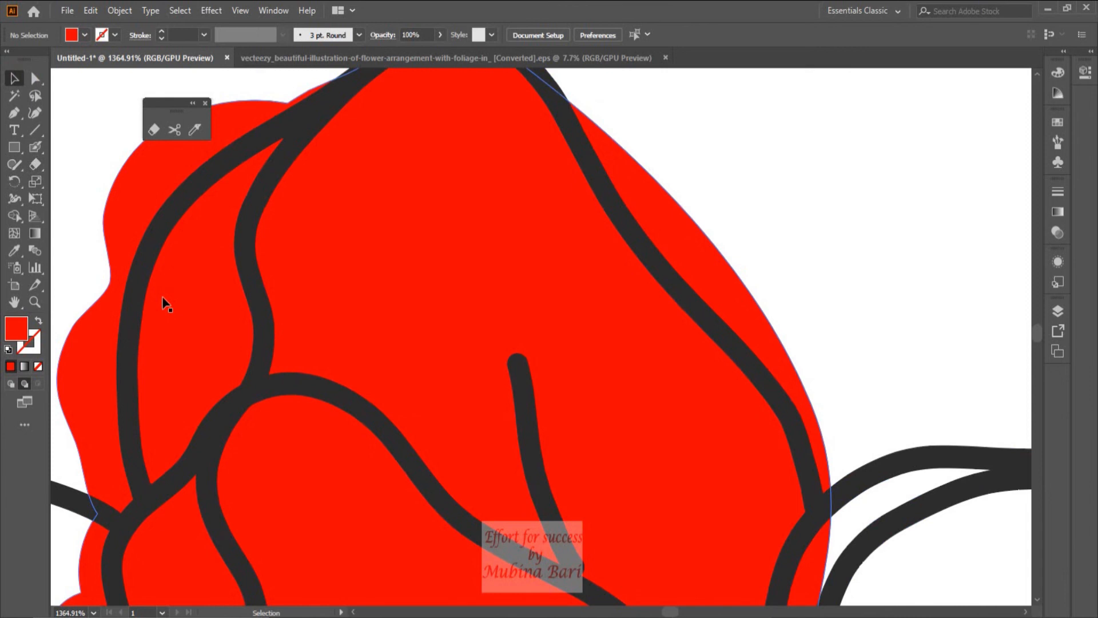
left_click(152, 190)
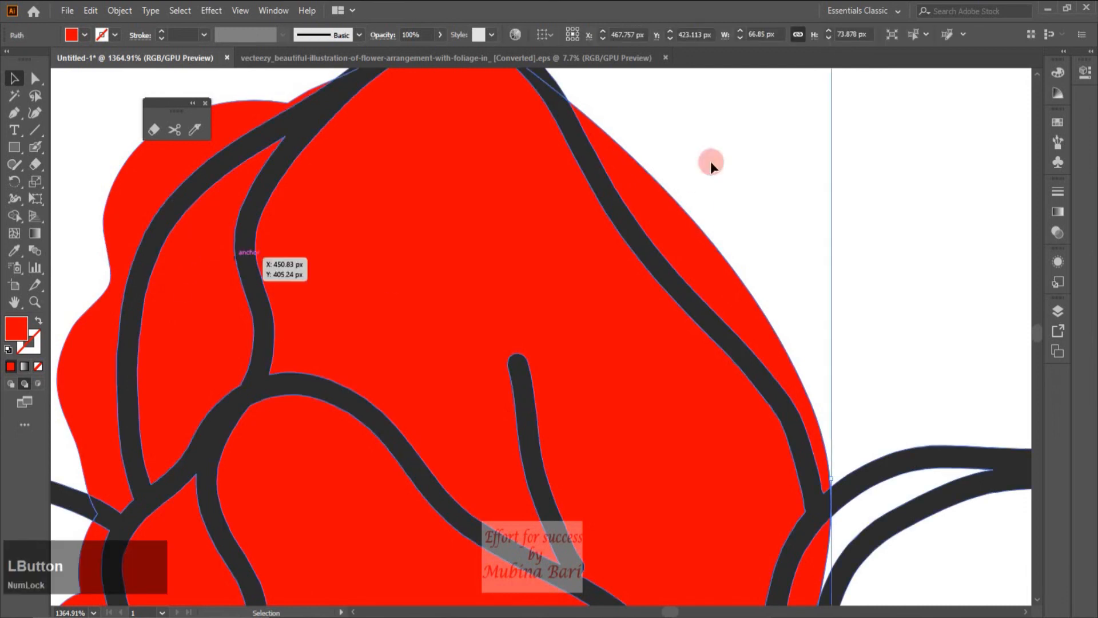
left_click(139, 128)
left_click(146, 128)
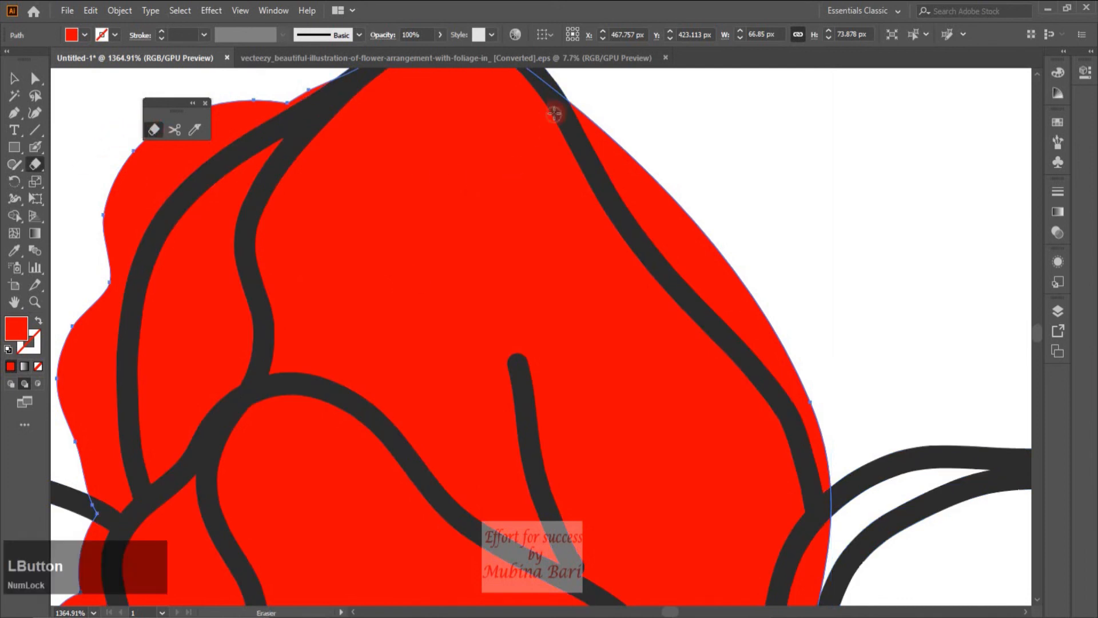
left_click_drag(561, 102, 576, 107)
key("bracketleft")
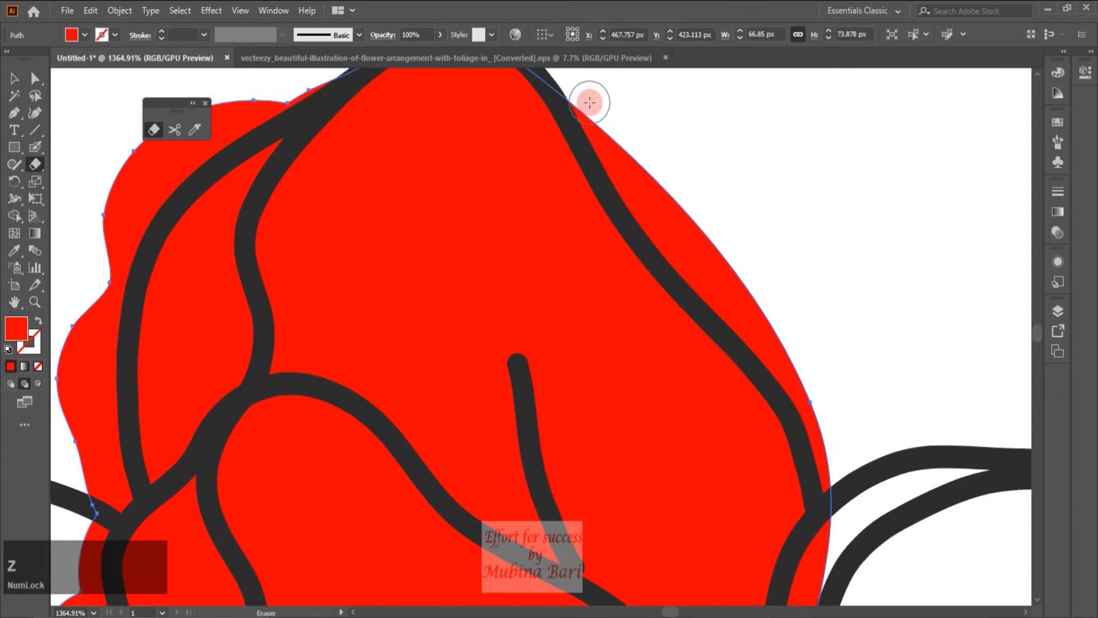
left_click(588, 103)
mouse_move(588, 102)
left_mouse_down()
mouse_move(710, 290)
mouse_move(825, 420)
mouse_move(831, 477)
mouse_move(824, 412)
mouse_move(742, 258)
mouse_move(680, 183)
mouse_move(742, 293)
mouse_move(678, 212)
mouse_move(748, 339)
mouse_move(804, 382)
left_mouse_up()
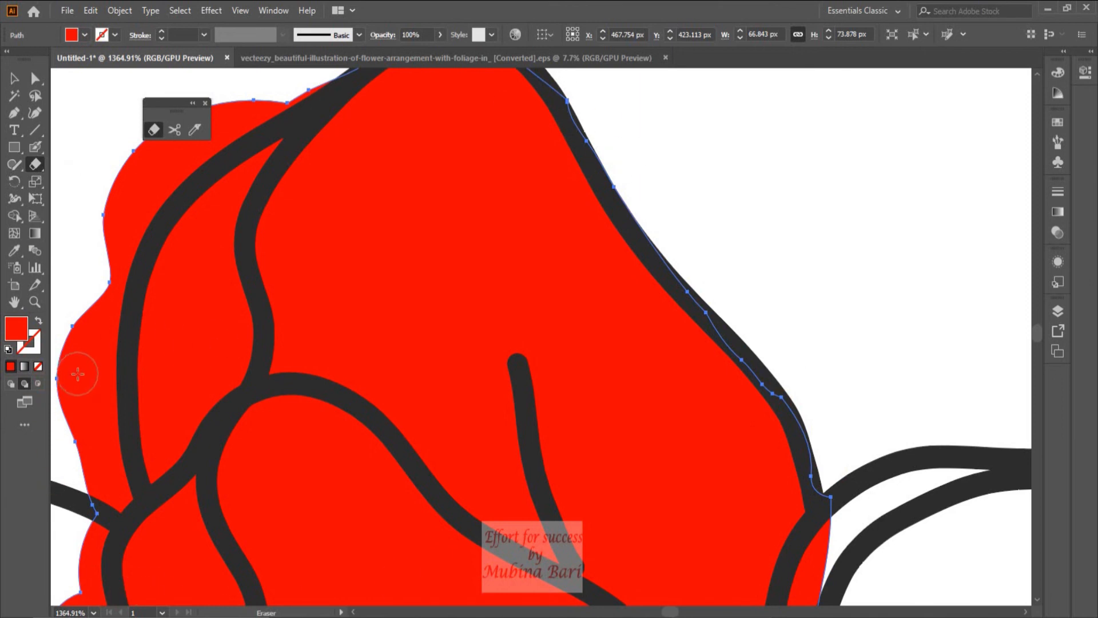
- Erase the red overflow outside the upper petal's left outline with the Eraser and deselect the red shape
key("h")
left_click_drag(191, 372, 444, 345)
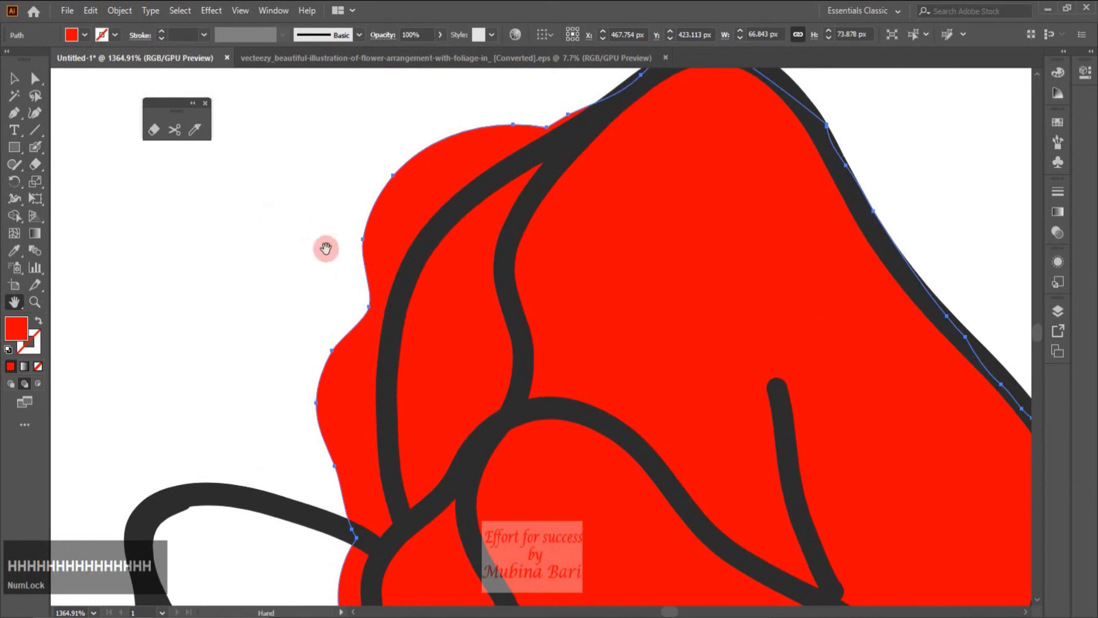
left_click(153, 130)
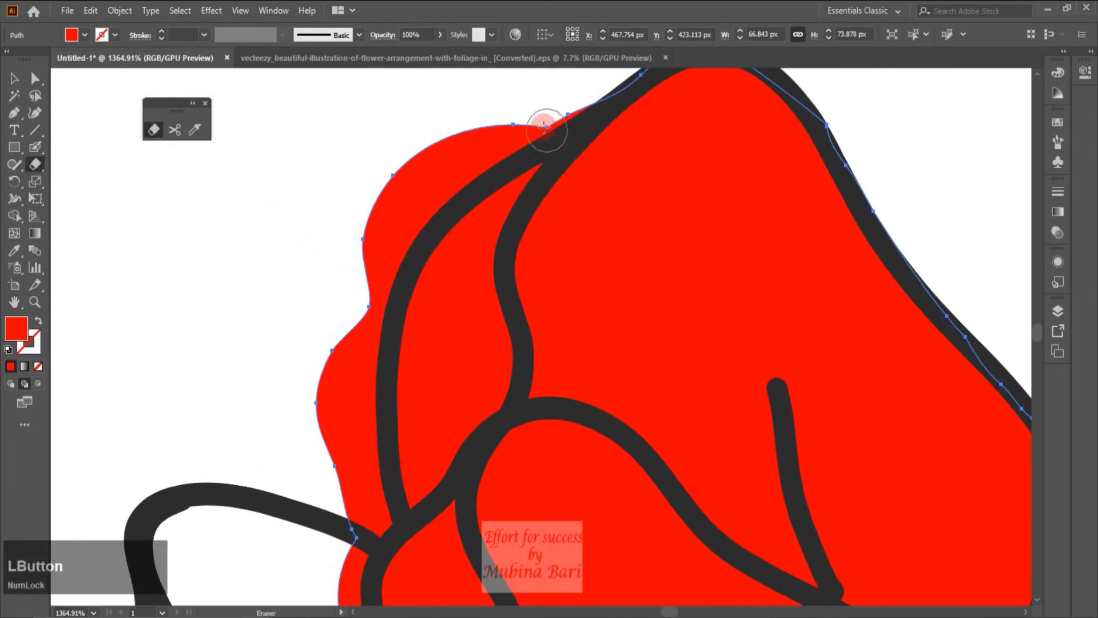
mouse_move(556, 113)
left_mouse_down()
mouse_move(573, 97)
mouse_move(424, 177)
mouse_move(394, 253)
left_mouse_up()
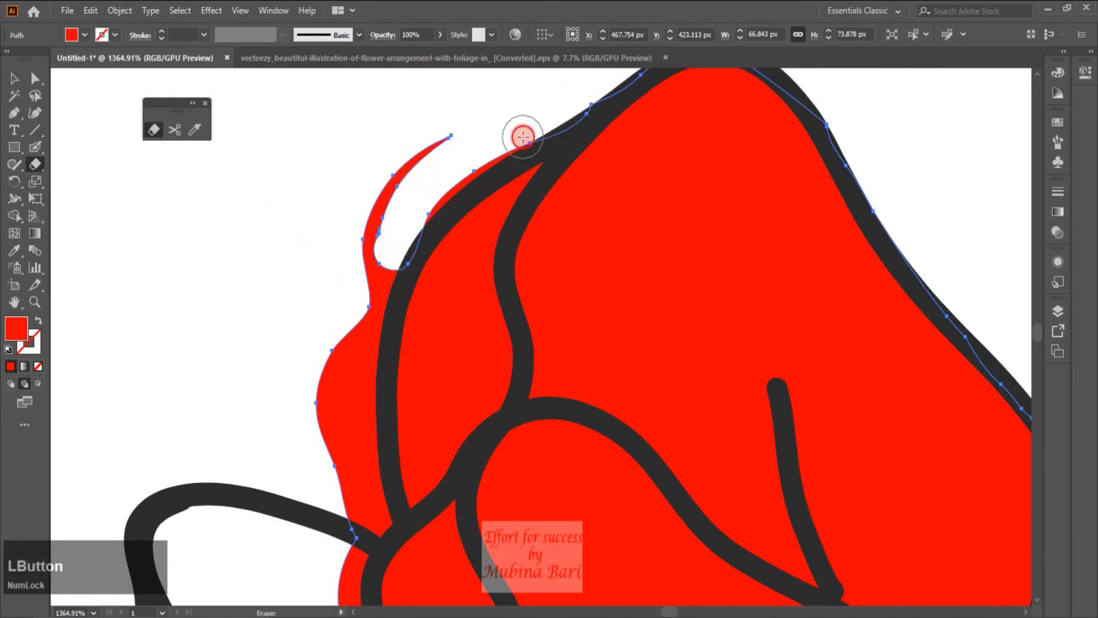
mouse_move(501, 146)
left_mouse_down()
mouse_move(429, 188)
mouse_move(400, 223)
mouse_move(441, 185)
mouse_move(417, 206)
mouse_move(416, 148)
mouse_move(446, 133)
mouse_move(391, 174)
mouse_move(383, 312)
mouse_move(364, 234)
mouse_move(356, 462)
mouse_move(332, 349)
mouse_move(330, 415)
mouse_move(341, 471)
mouse_move(372, 519)
mouse_move(365, 256)
left_mouse_up()
left_click(14, 79)
left_click(218, 246)
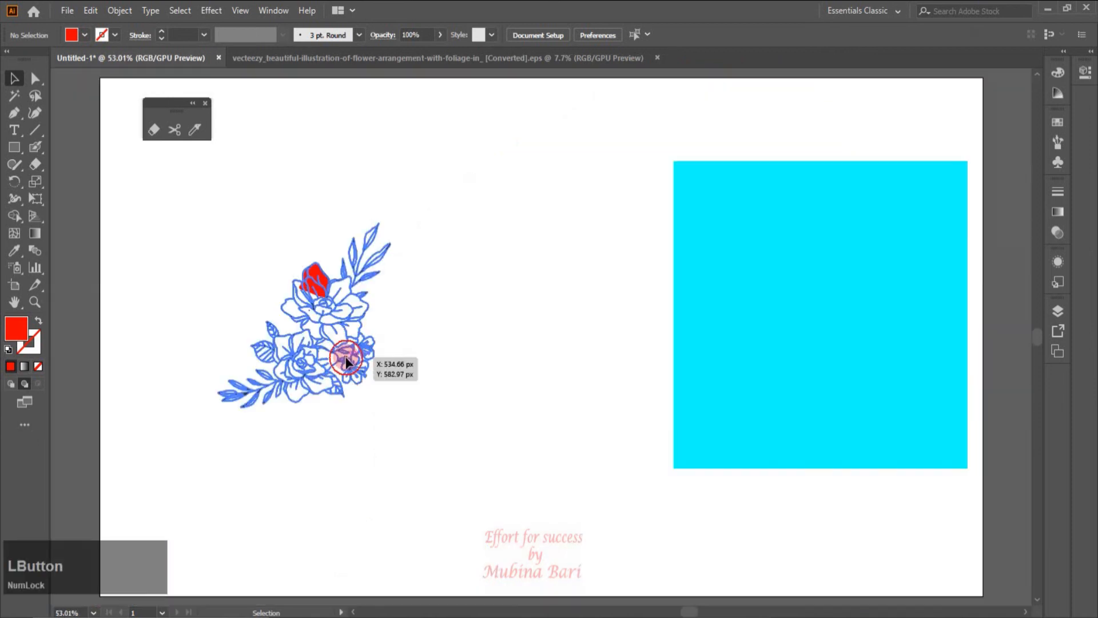
- Delete the flower art and move the cyan square into the left half of the artboard
left_click(346, 361)
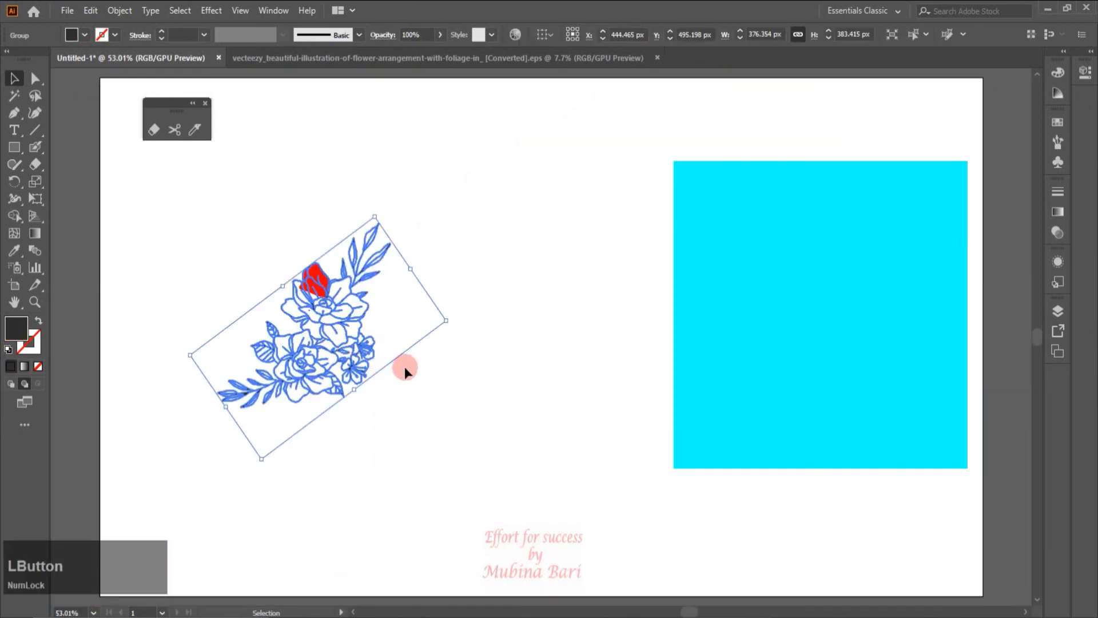
key("Delete")
left_click_drag(784, 400, 373, 382)
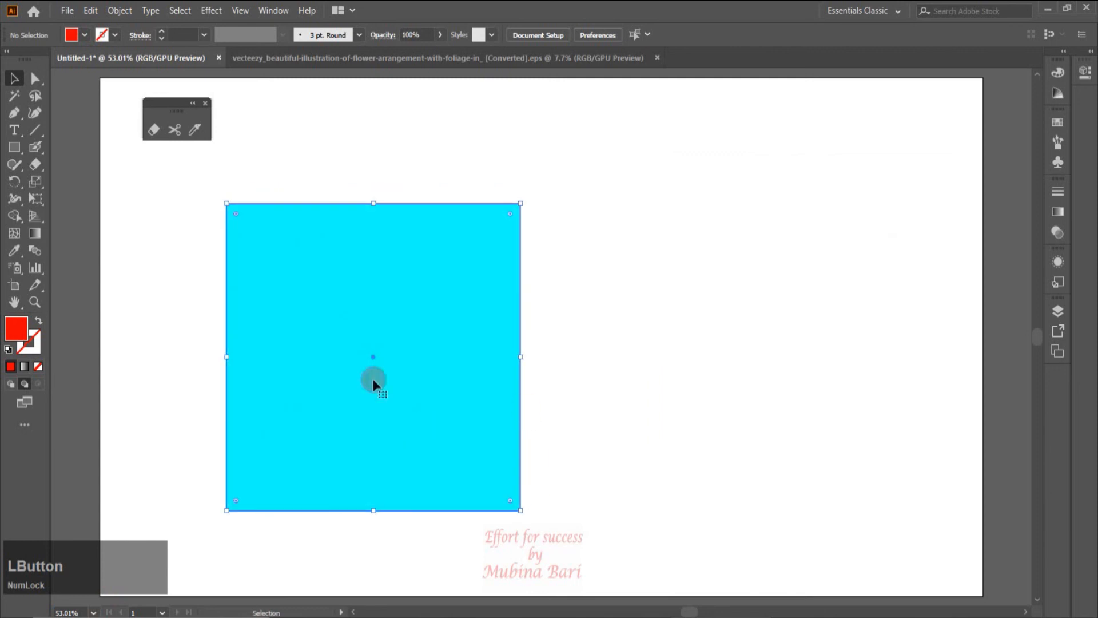
- Change the square's fill colour to black
left_click(86, 36)
left_click(37, 60)
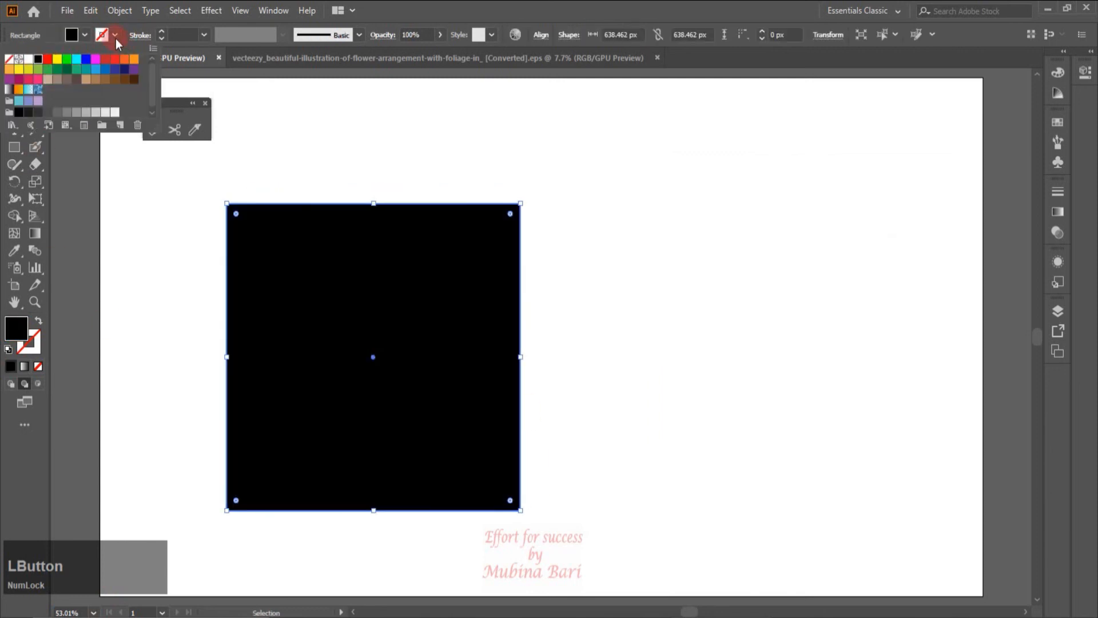
left_click(114, 36)
left_click(115, 37)
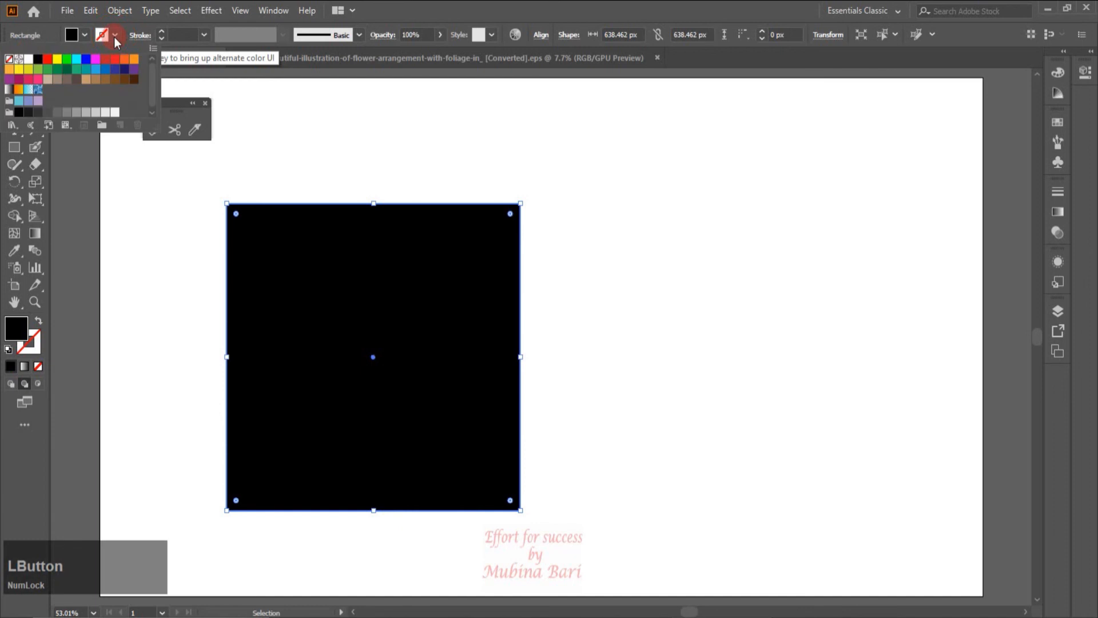
left_click(487, 159)
- Draw a circle about 526 px in diameter beside the black square and fill it with white
left_click_drag(14, 147, 74, 189)
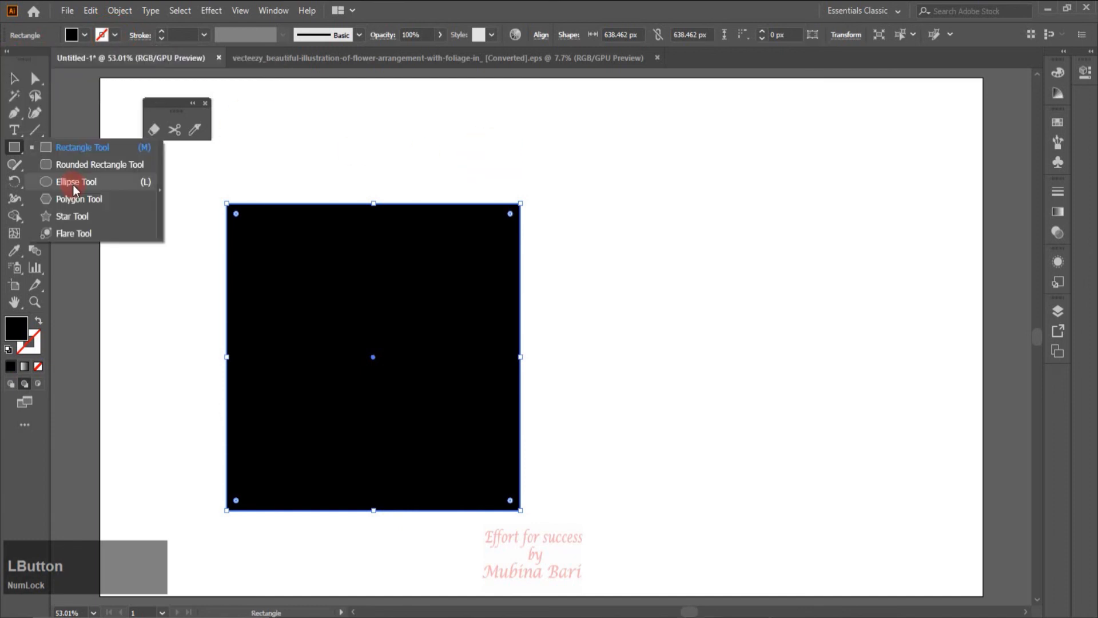
left_click_drag(629, 204, 858, 456)
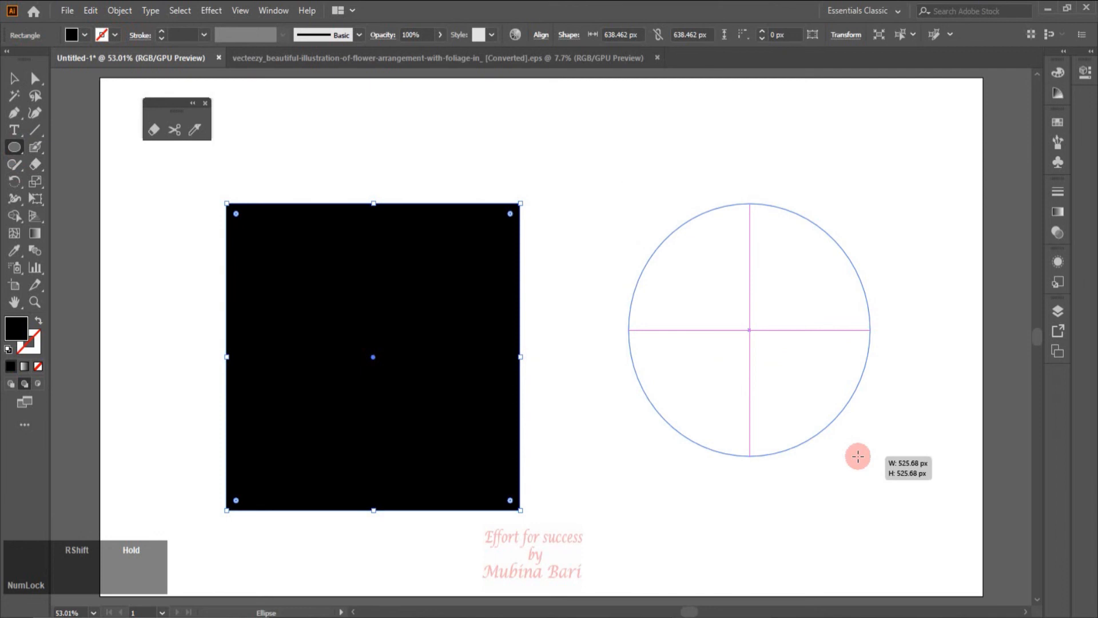
left_click_drag(858, 455, 858, 456)
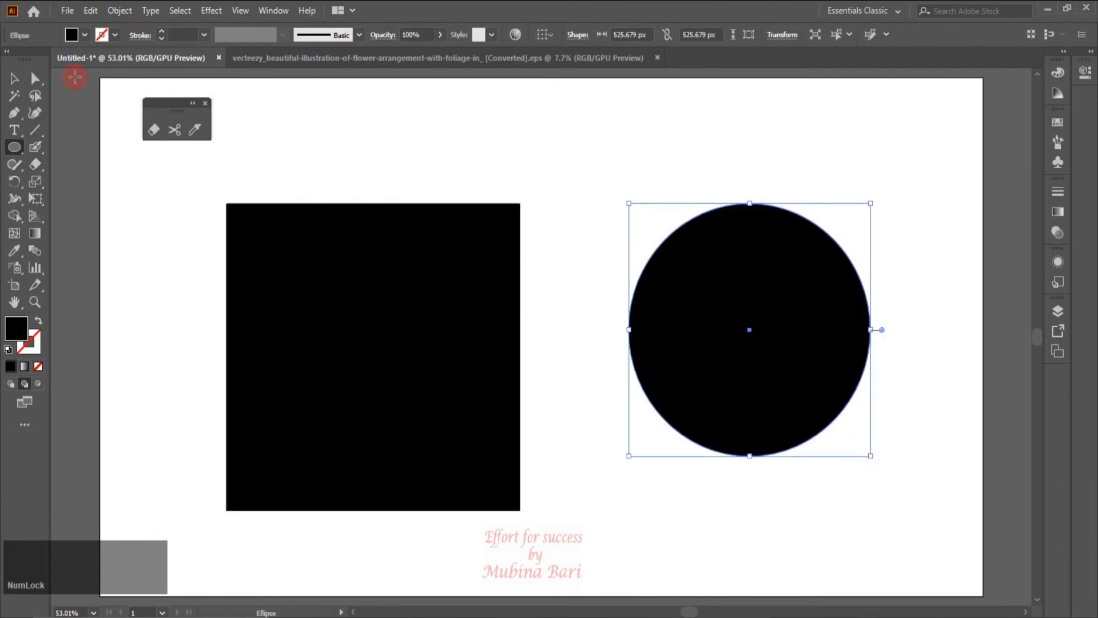
left_click(86, 36)
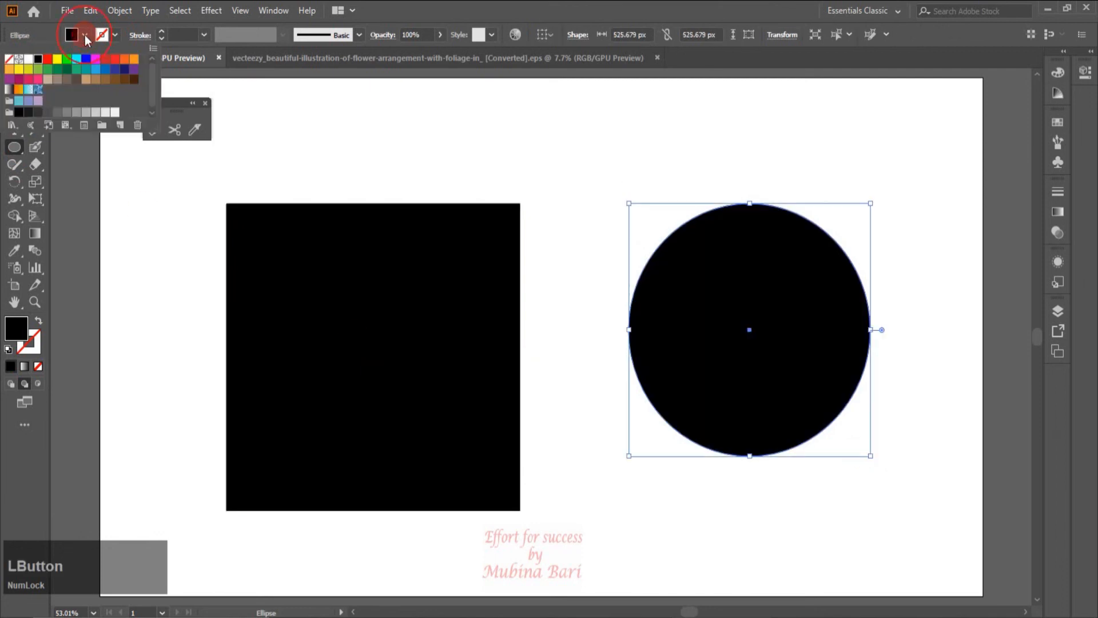
left_click(27, 60)
left_click(147, 184)
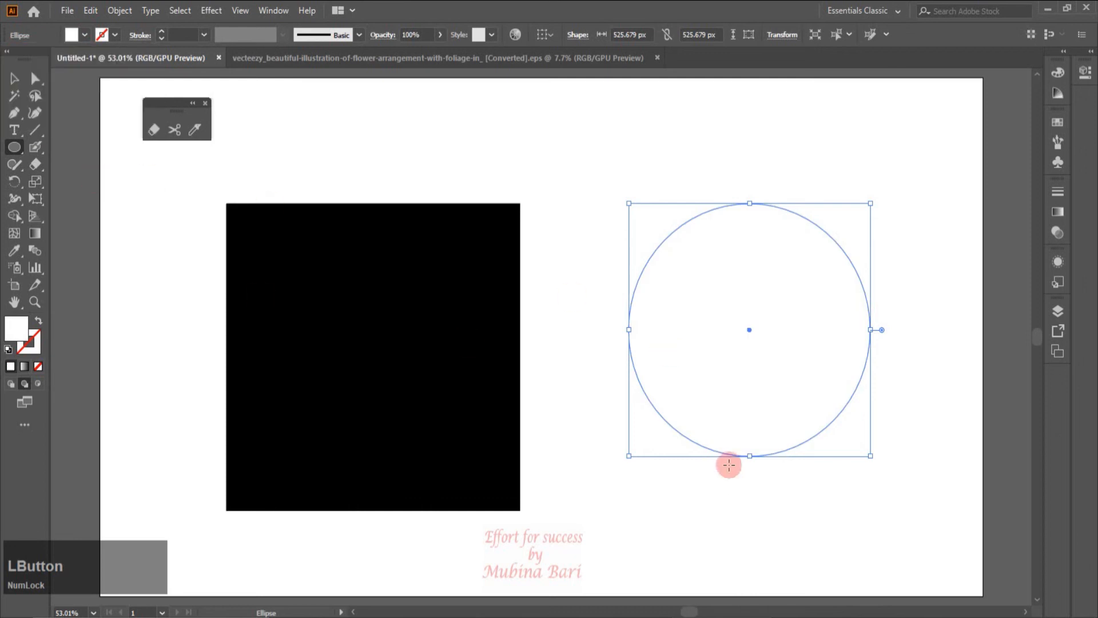
- Give the white circle a light grey stroke and centre it over the black square
left_click(115, 36)
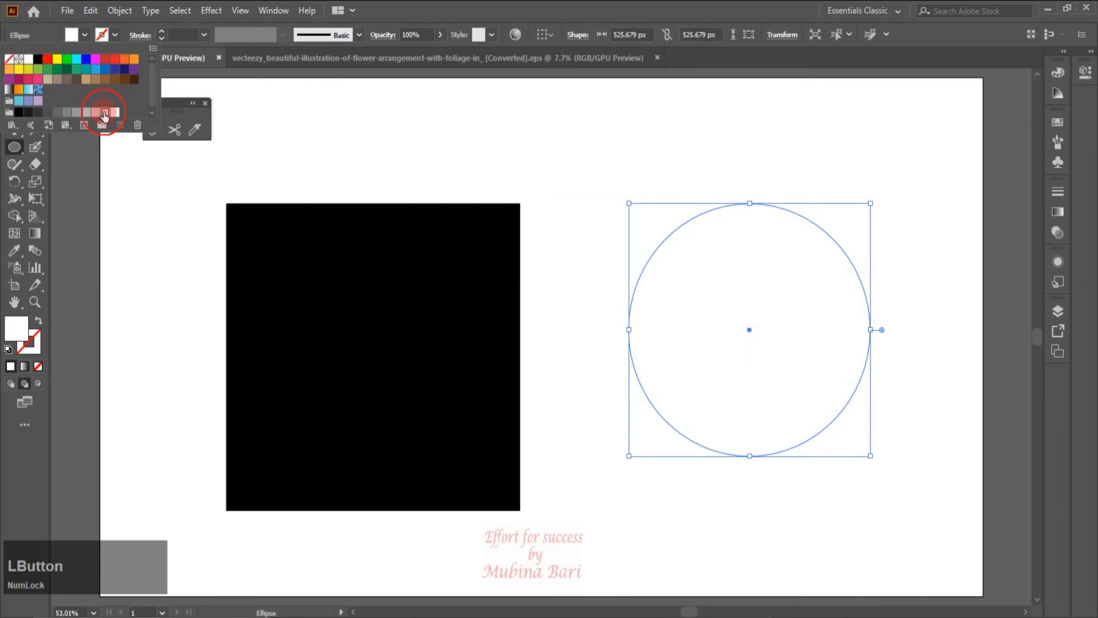
left_click(105, 112)
left_click(105, 210)
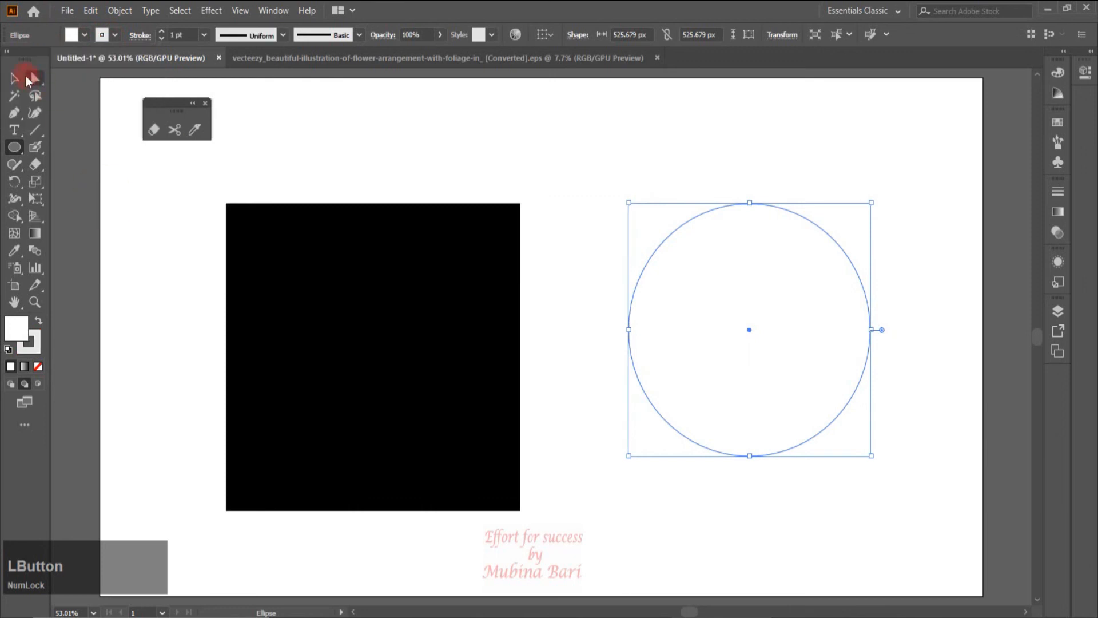
left_click(24, 78)
left_click_drag(754, 322, 377, 350)
- Draw a circle about 196 px in diameter to the right of the black square and fill it with light orange
left_click(14, 164)
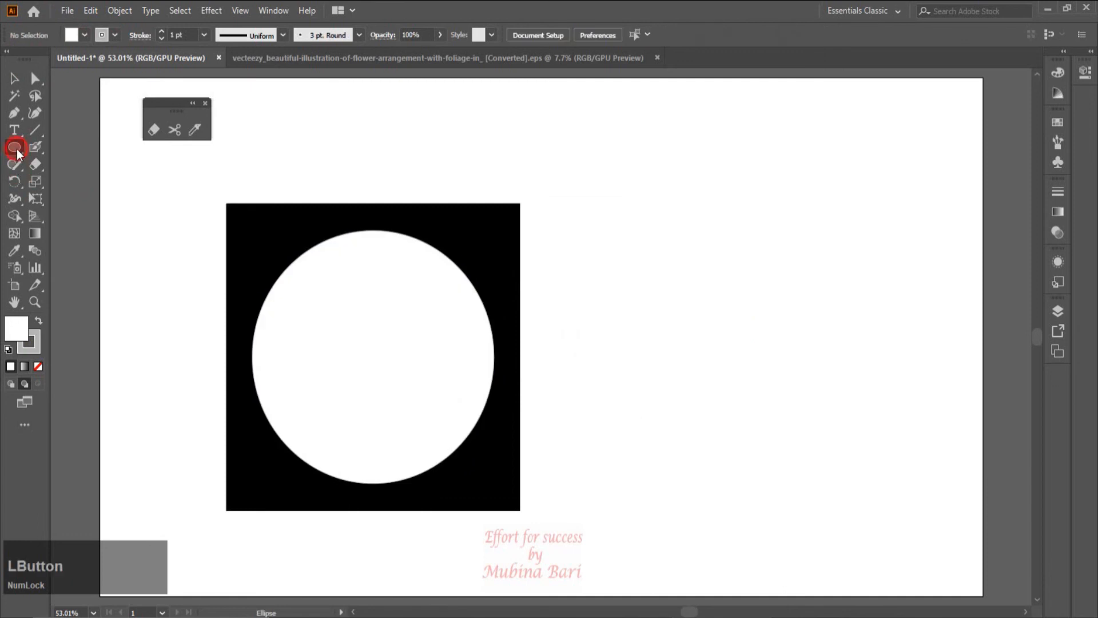
left_click_drag(625, 299, 715, 395)
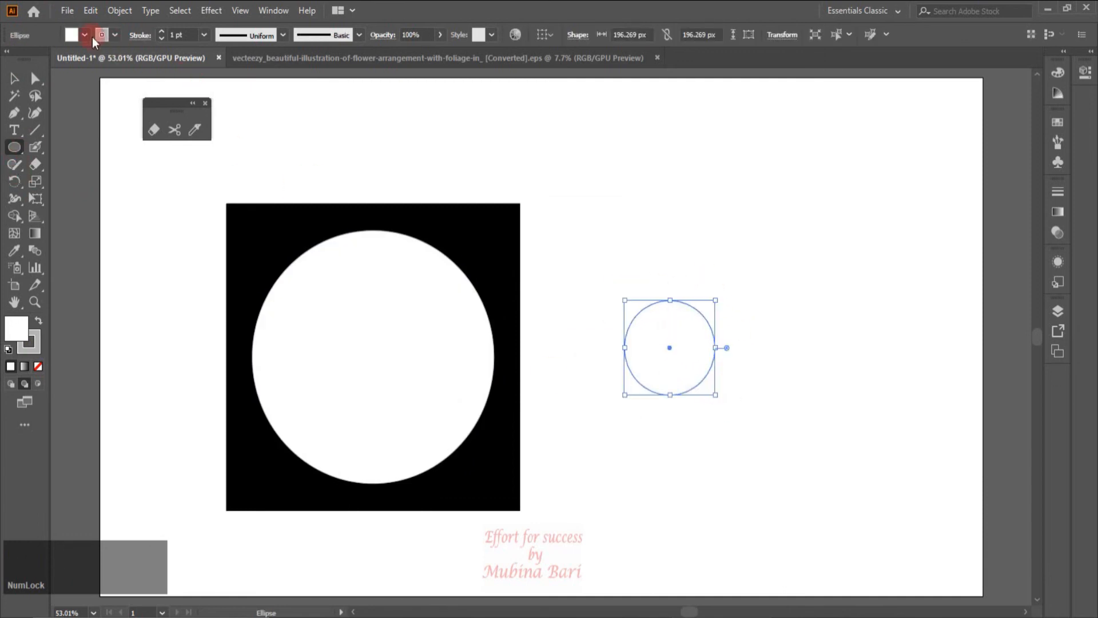
left_click(85, 36)
left_click(8, 70)
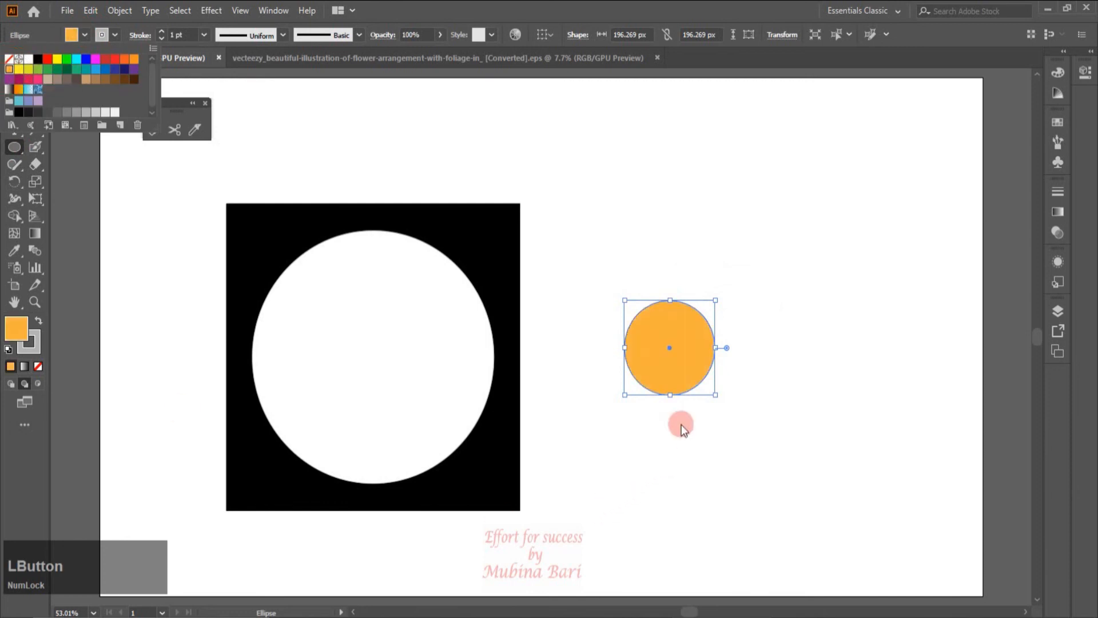
- Make two copies of the orange circle and place them side by side above the original
left_click(677, 359)
key("v")
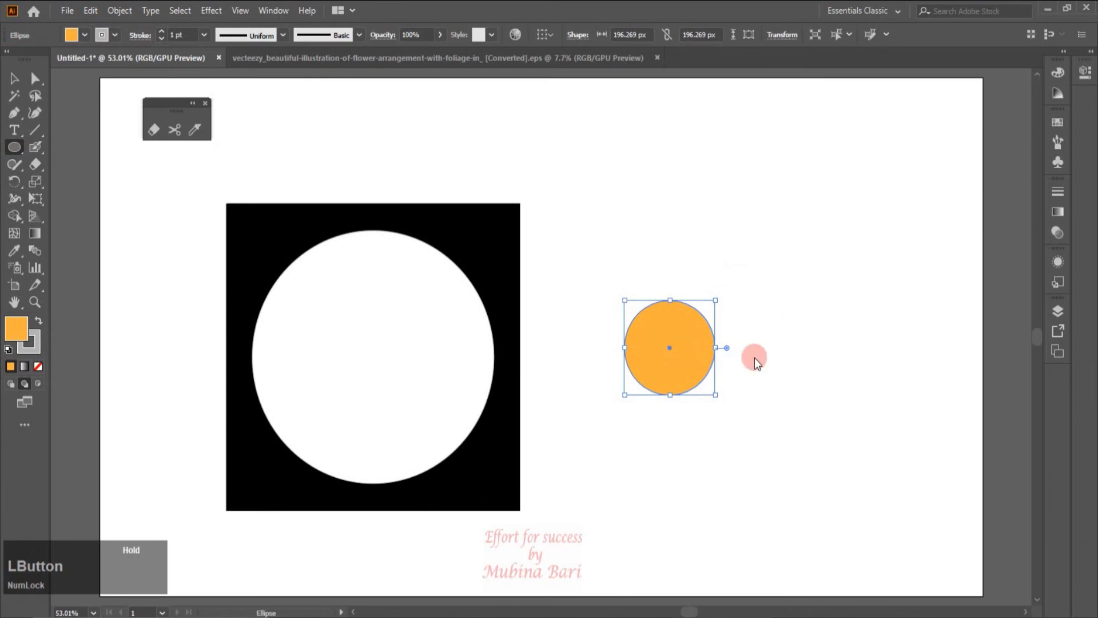
left_click_drag(658, 360, 736, 258)
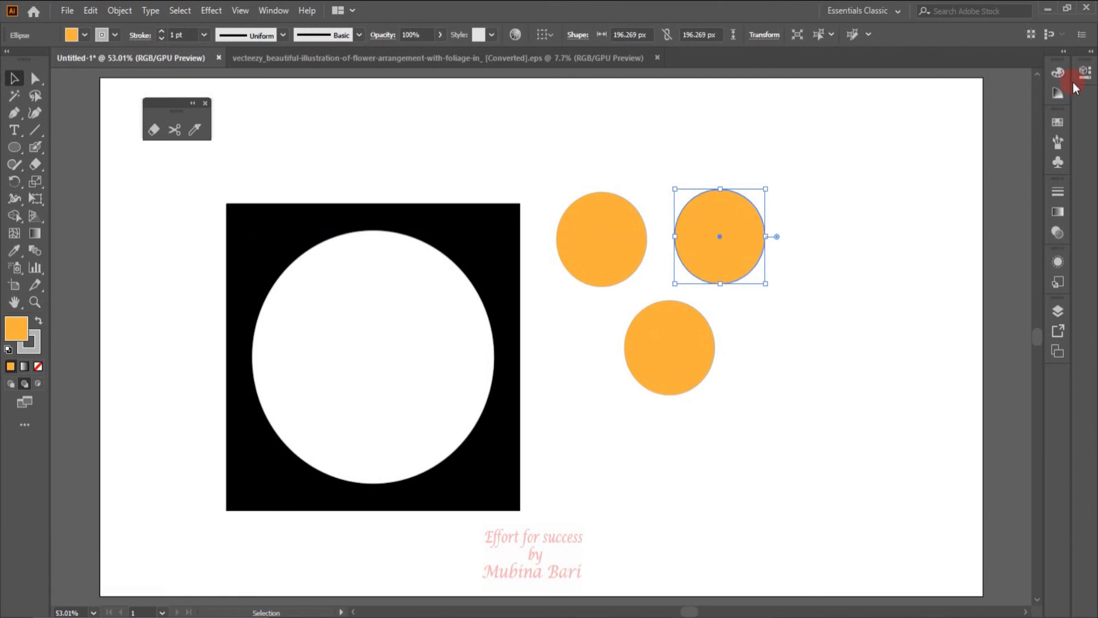
- Switch the colour sliders to HSB and darken the upper right circle to about 80% brightness
left_click(1059, 73)
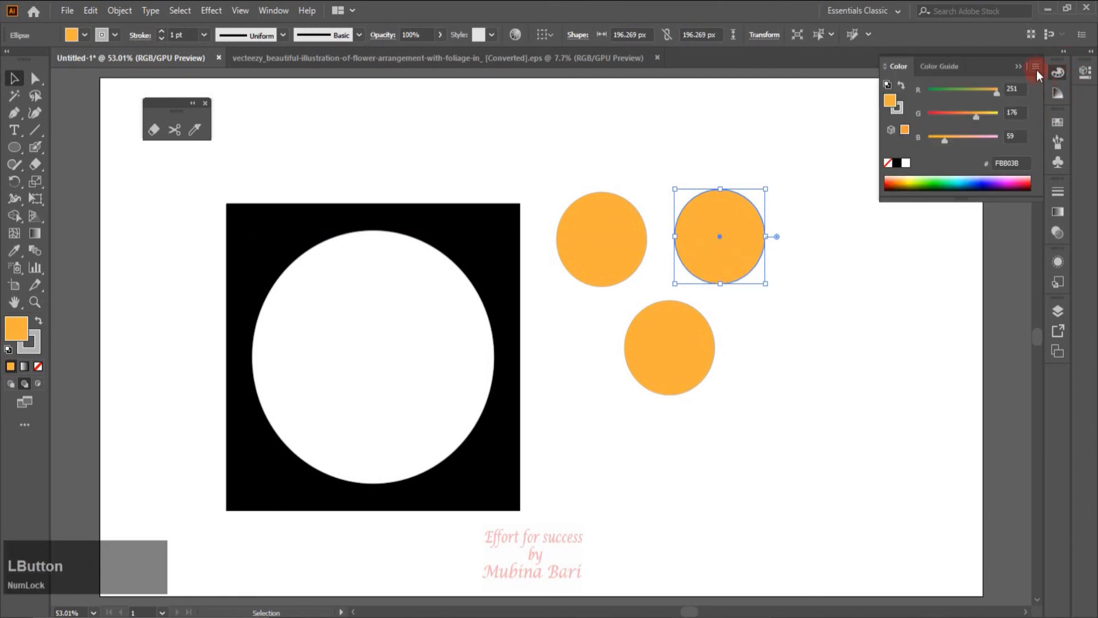
left_click(1037, 68)
left_click(939, 125)
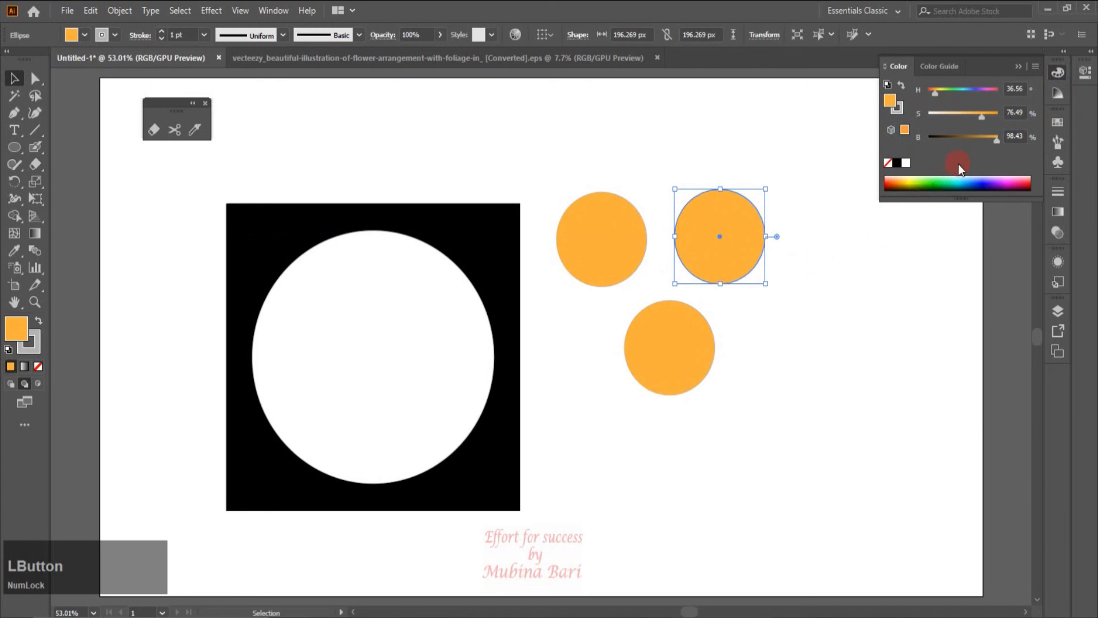
left_click(984, 137)
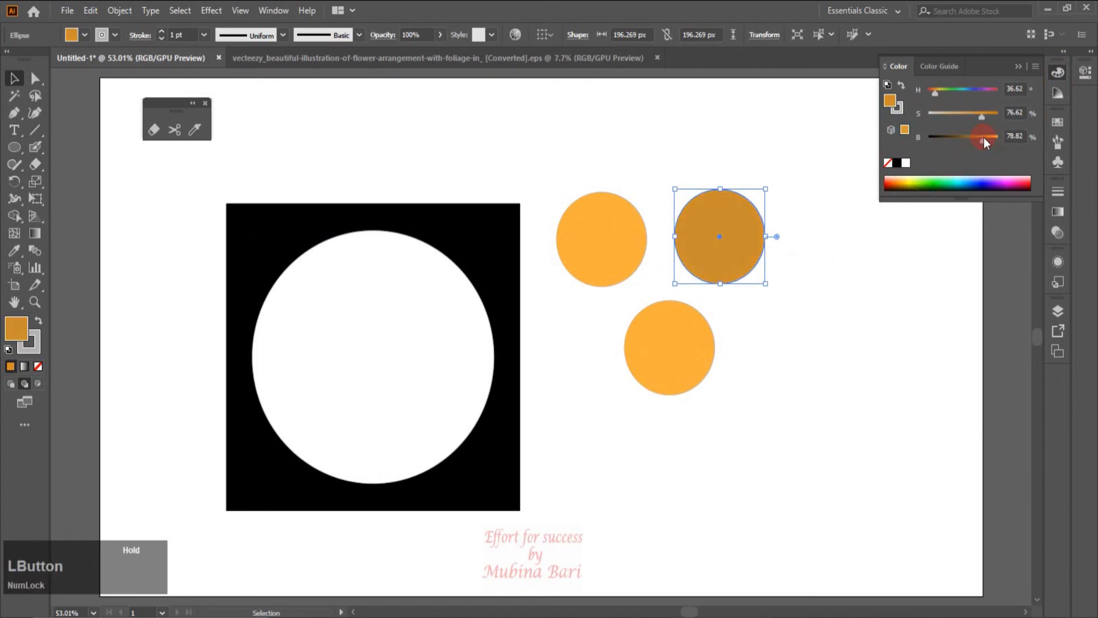
- Lighten the upper left circle to pale cream by lowering its saturation to about 17%
left_click(598, 260)
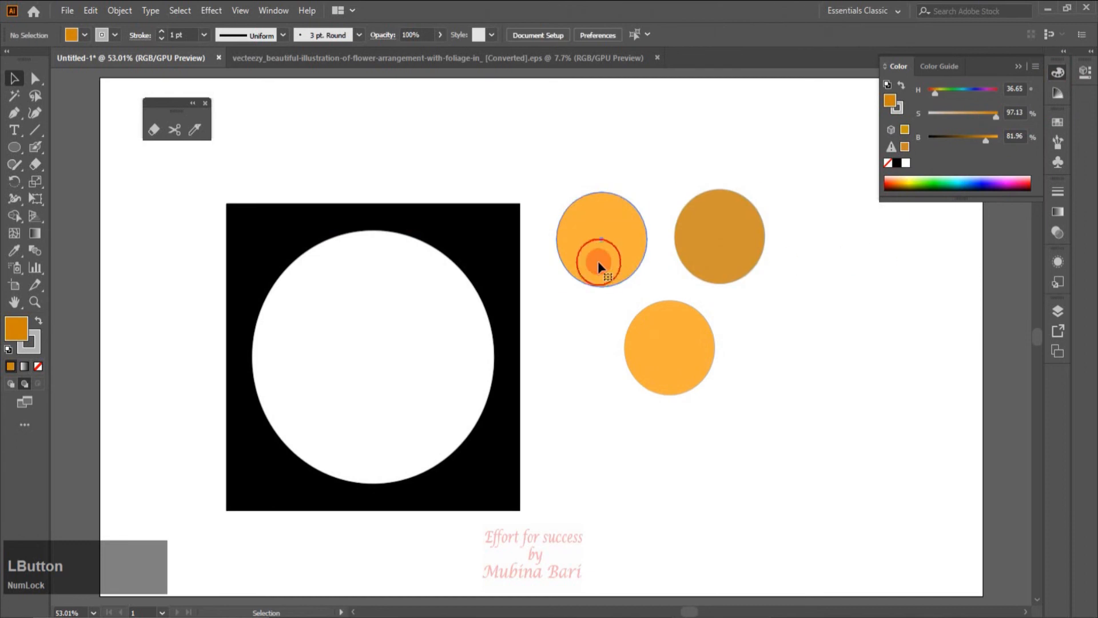
left_click(950, 114)
left_click(941, 112)
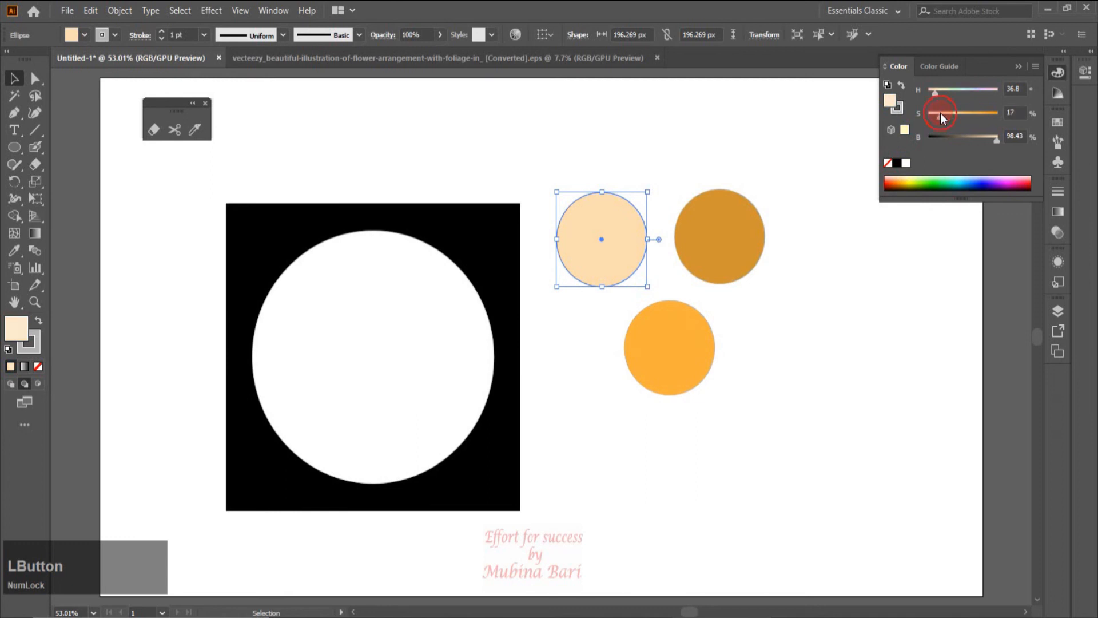
- Cut a thin crescent from the dark orange circle's right edge with the Knife and move the larger piece up, away from it
left_click(195, 129)
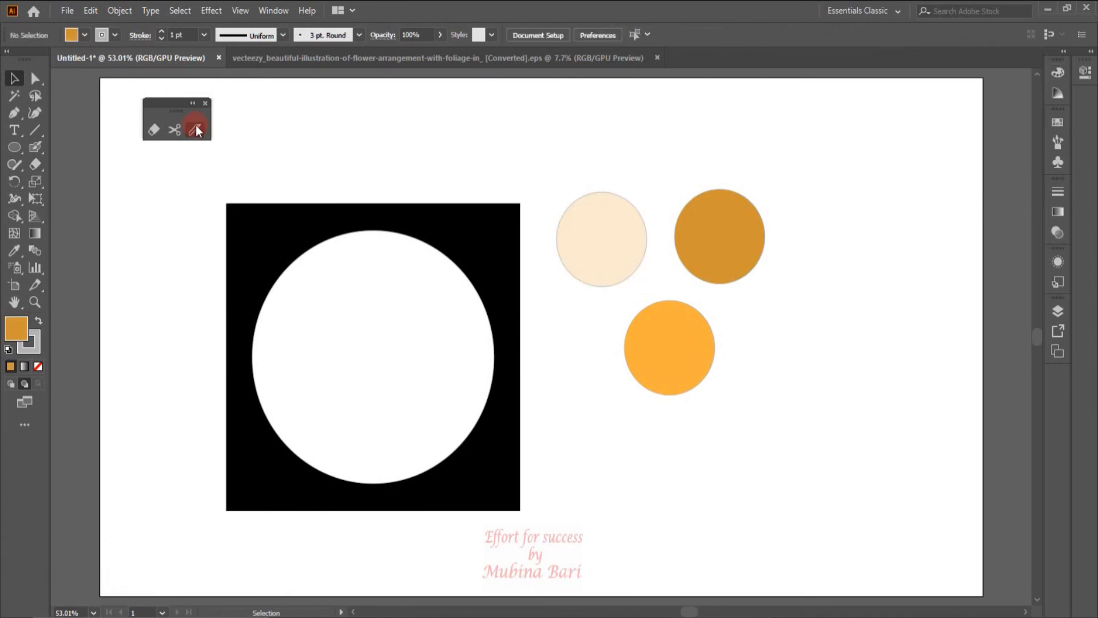
mouse_move(496, 281)
left_mouse_down()
mouse_move(710, 222)
mouse_move(775, 230)
mouse_move(752, 242)
mouse_move(682, 261)
mouse_move(680, 251)
mouse_move(735, 226)
mouse_move(754, 190)
mouse_move(757, 240)
mouse_move(733, 291)
left_mouse_up()
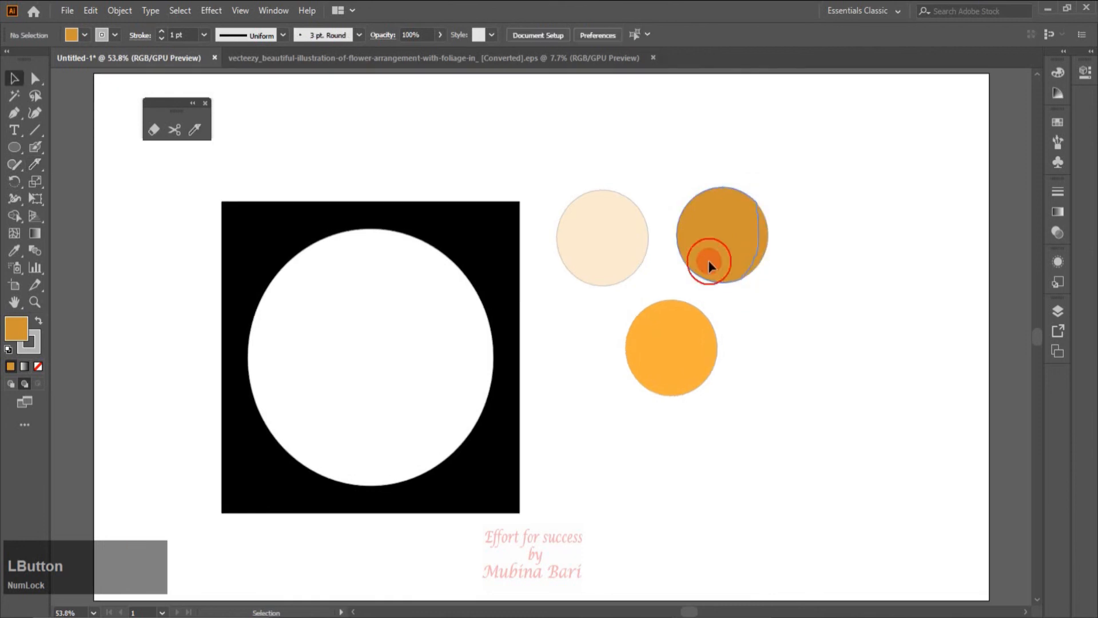
left_click_drag(708, 260, 673, 188)
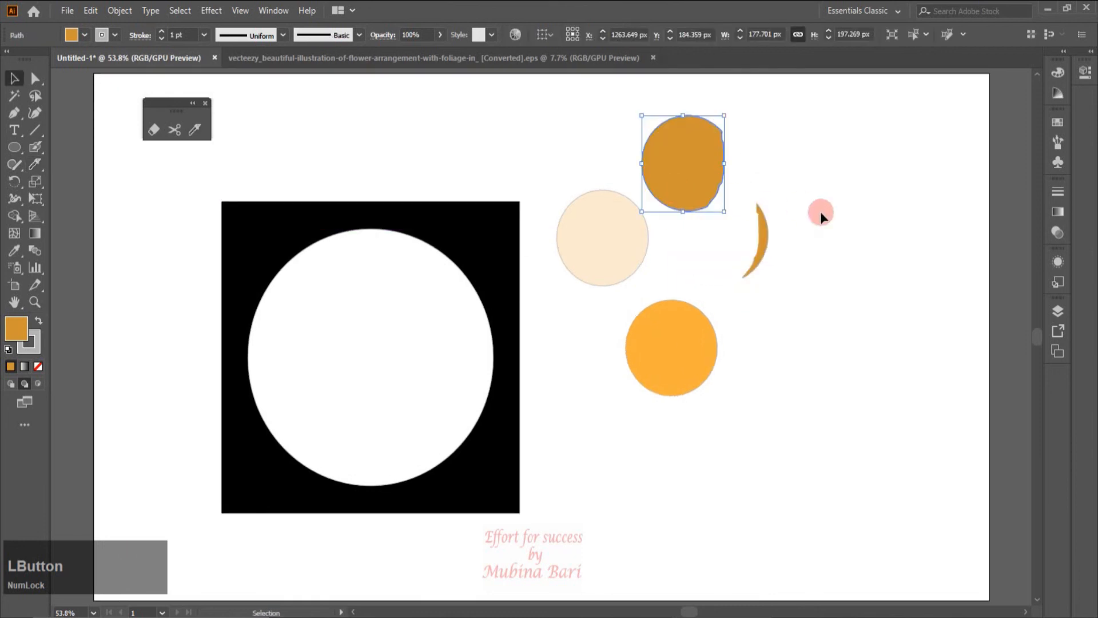
- Delete the larger dark orange piece and remove the stray anchor point near the upper end of the crescent's inner edge
key("Delete")
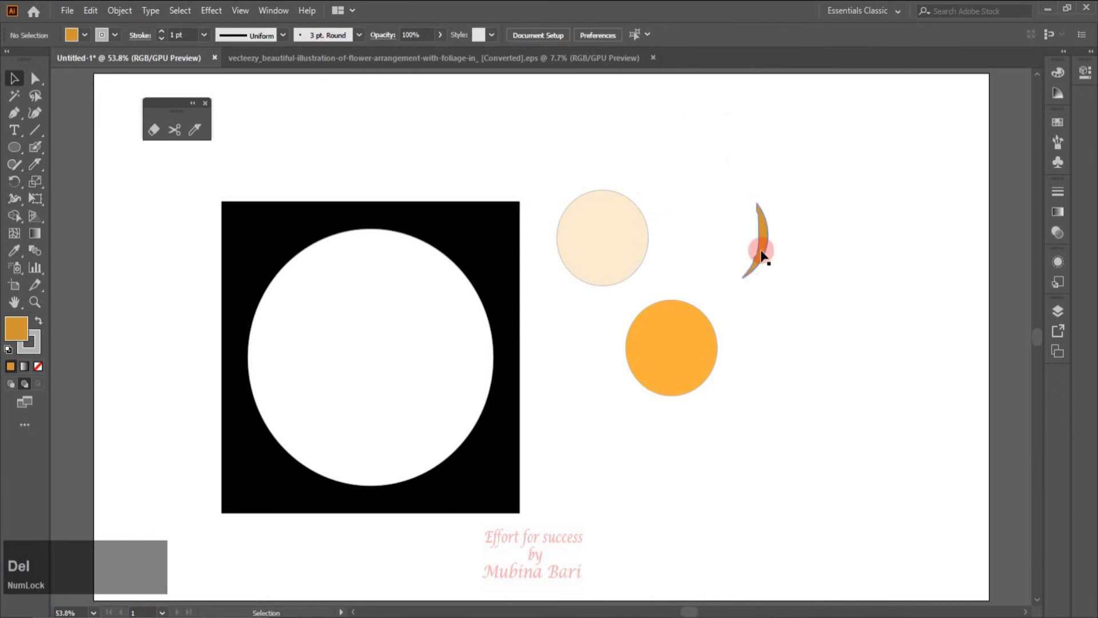
left_click(754, 255)
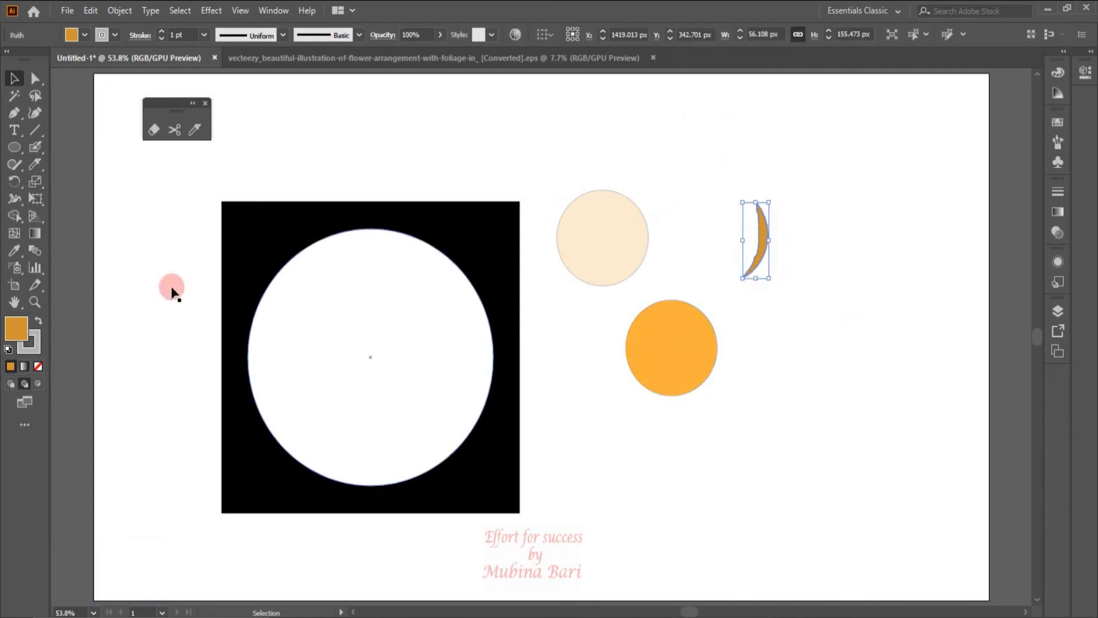
left_click(34, 300)
left_click_drag(733, 195, 785, 282)
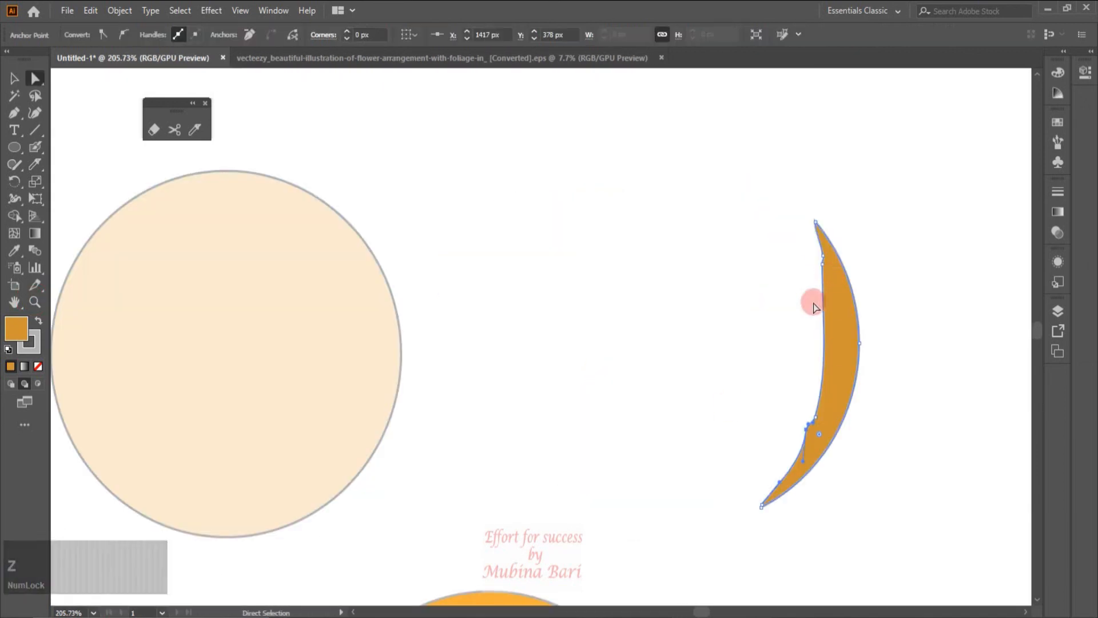
left_click(833, 267)
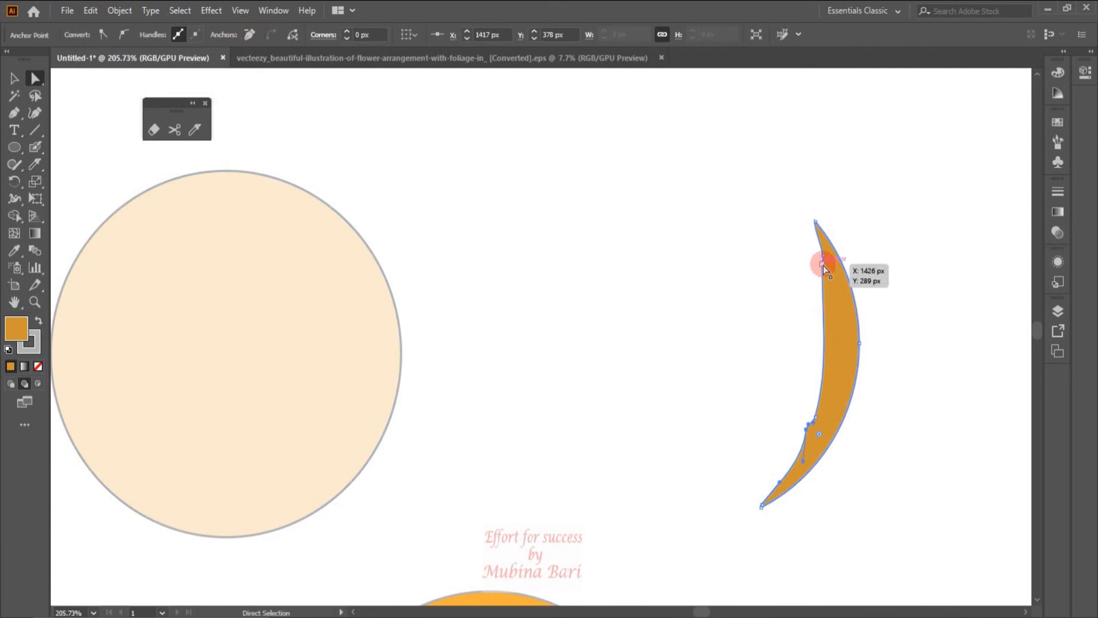
left_click(823, 264)
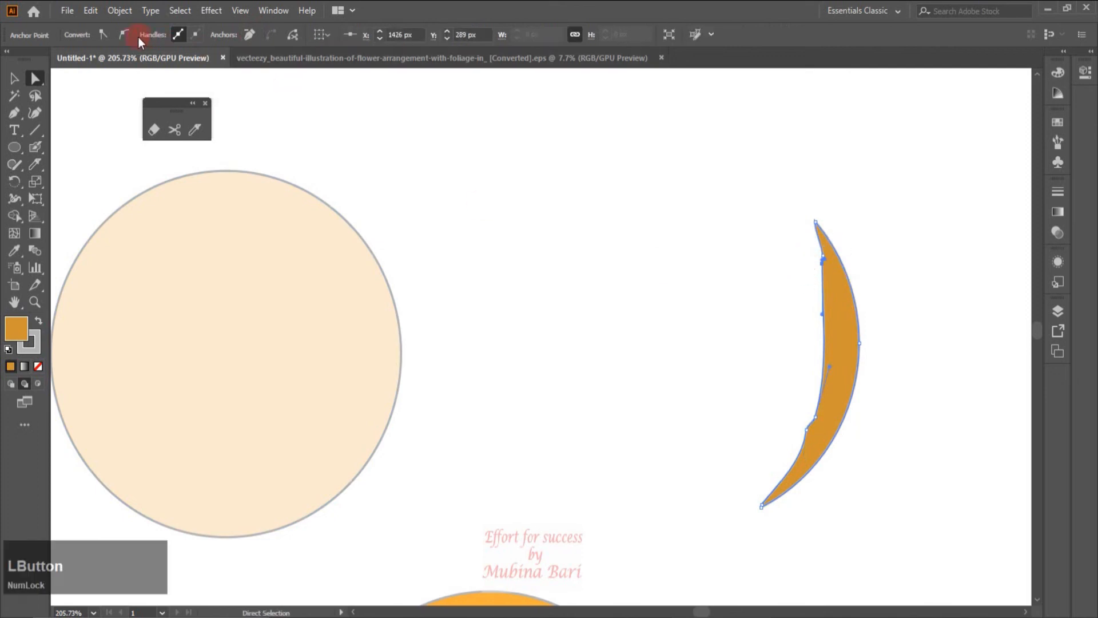
left_click(247, 34)
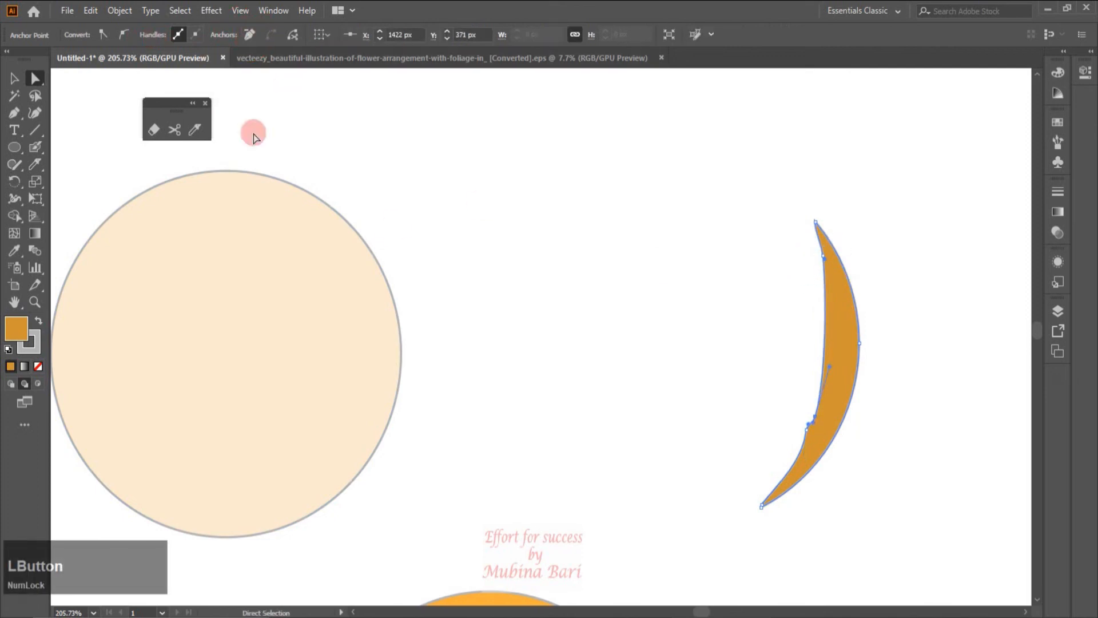
- Remove the stray anchor point that makes a notch in the lower part of the crescent's inner edge
left_click(826, 262)
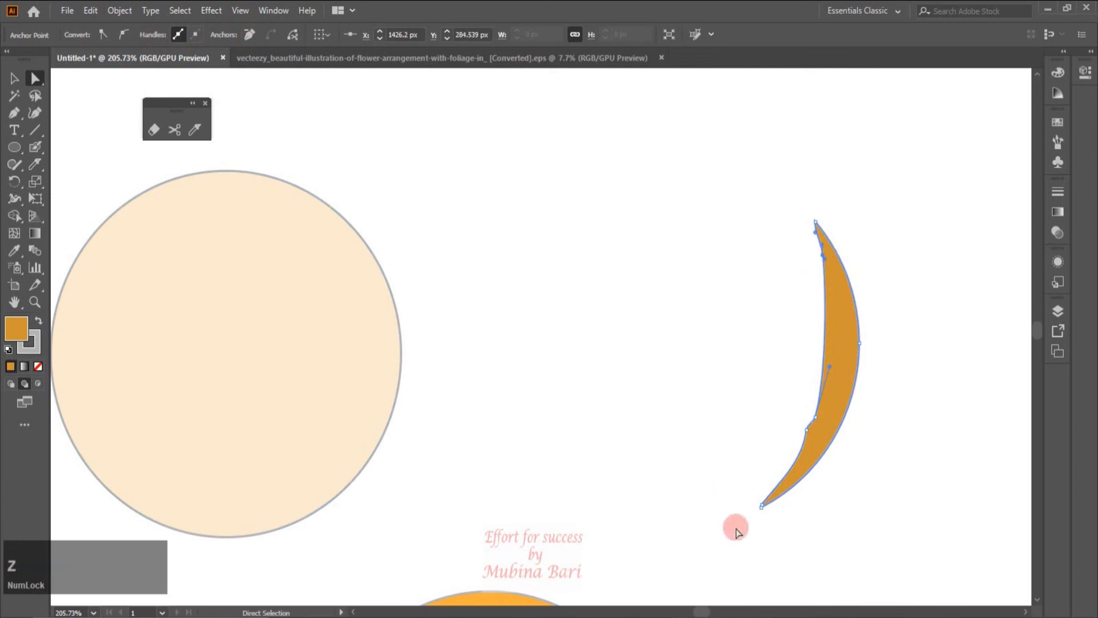
left_click_drag(805, 432, 807, 433)
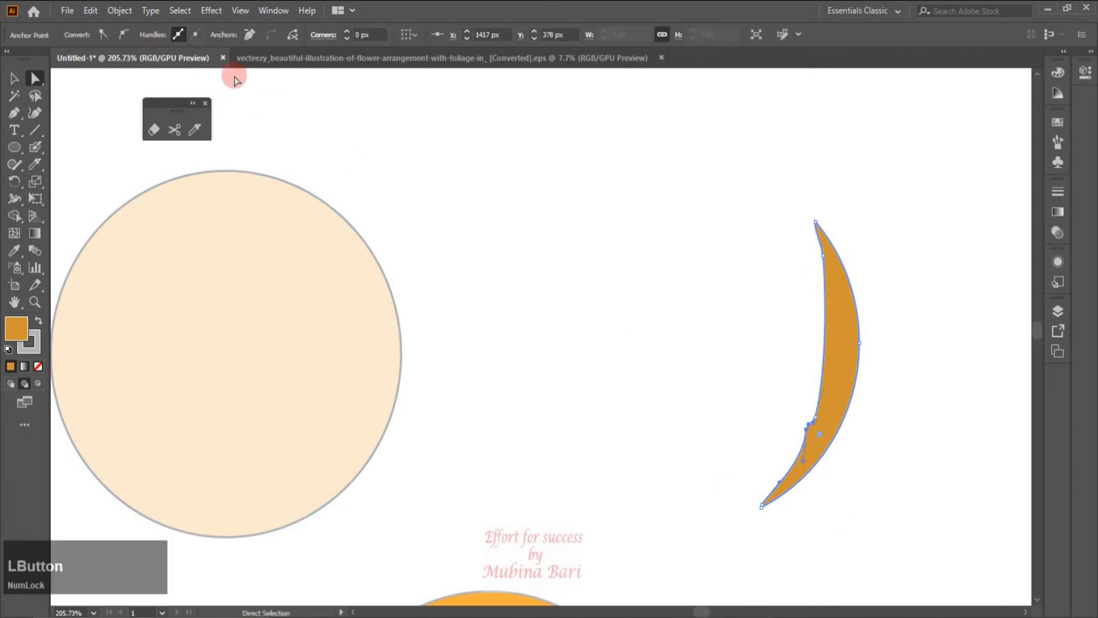
left_click(253, 39)
left_click(530, 361)
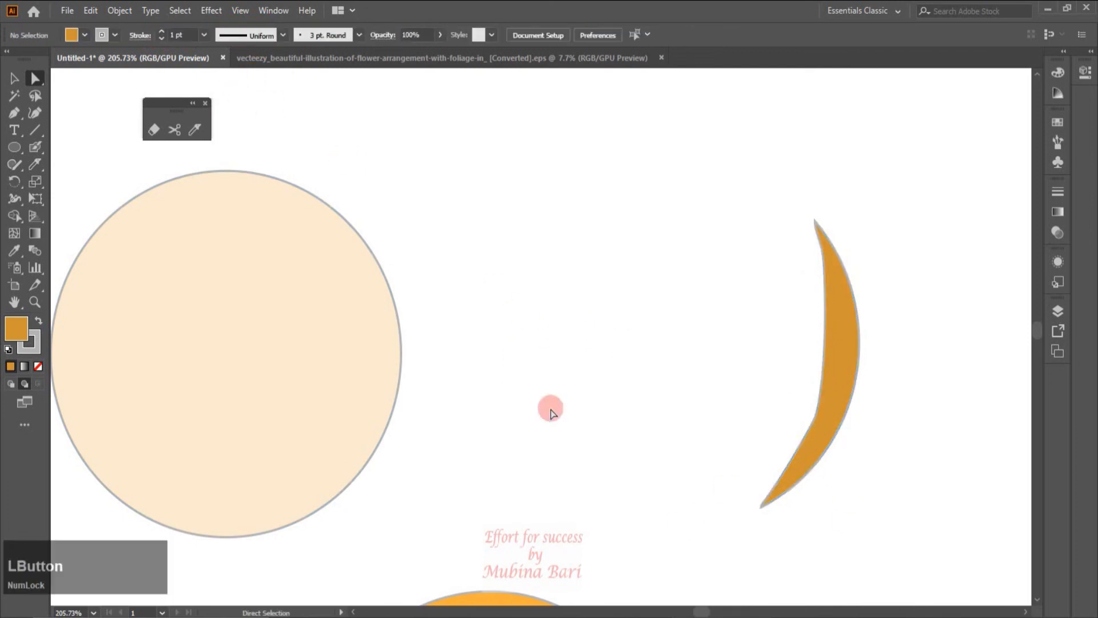
- Reshape the crescent's inner edge into a deeper, smoother curve
left_click(841, 334)
left_click_drag(843, 323, 843, 323)
left_click(658, 262)
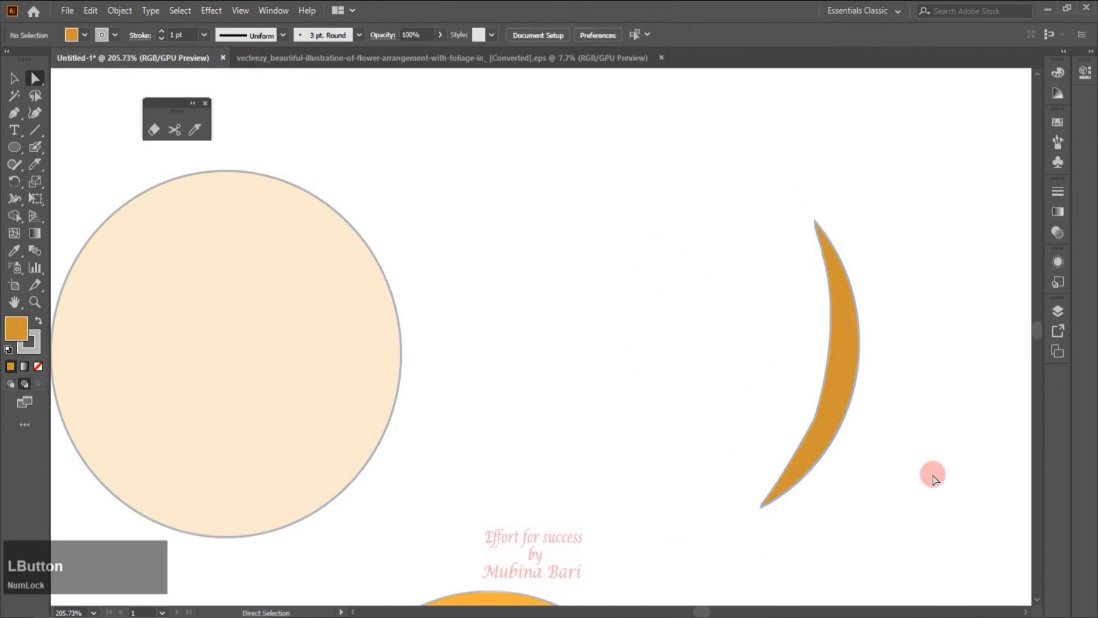
left_click(15, 79)
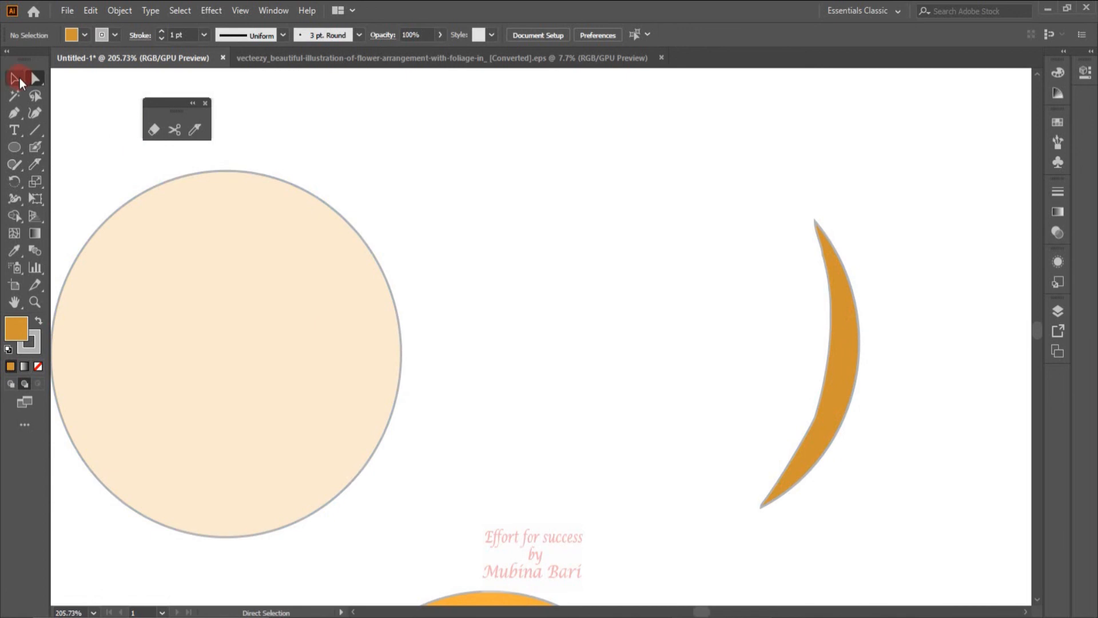
left_click(94, 613)
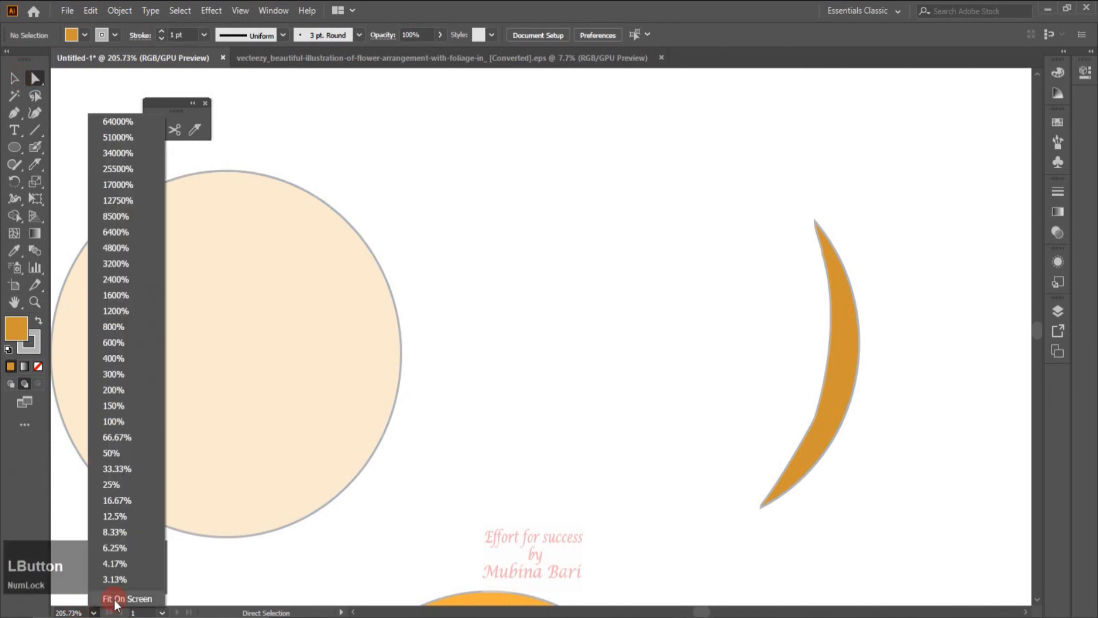
left_click(116, 600)
key("ctrl+z")
left_click(15, 80)
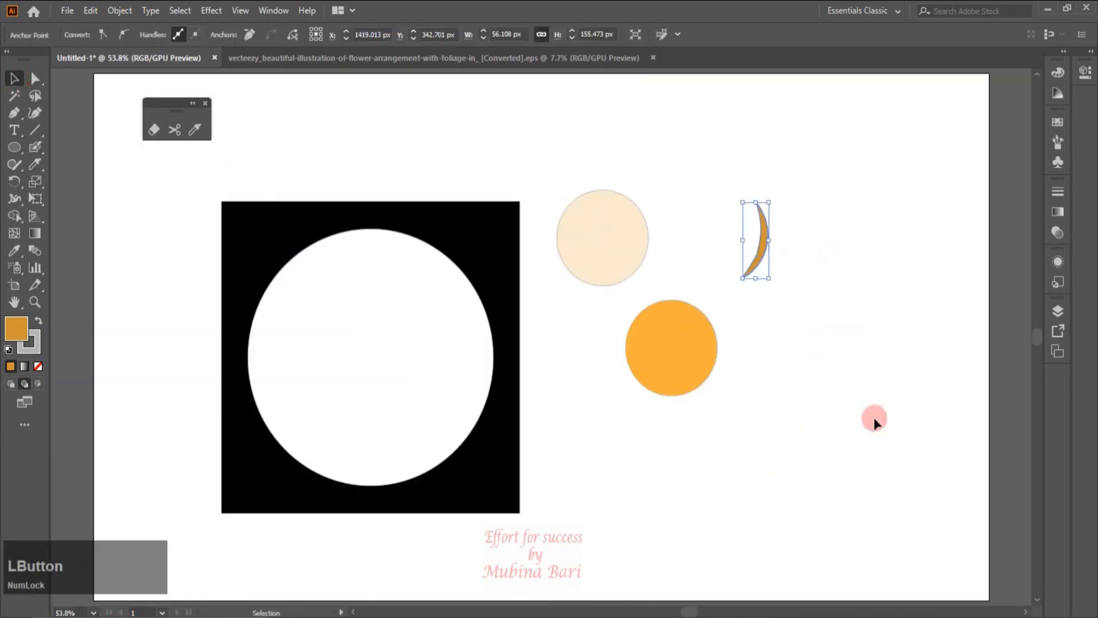
- Fit the crescent onto the orange circle's right edge and turn the cream circle into a small tilted oval highlight at its upper left
left_click(801, 427)
left_click_drag(772, 249, 713, 364)
left_click(629, 263)
left_click_drag(650, 286, 645, 327)
left_click(685, 410)
- Remove the stroke from the orange circle, the crescent and the oval highlight
left_click_drag(601, 292, 767, 420)
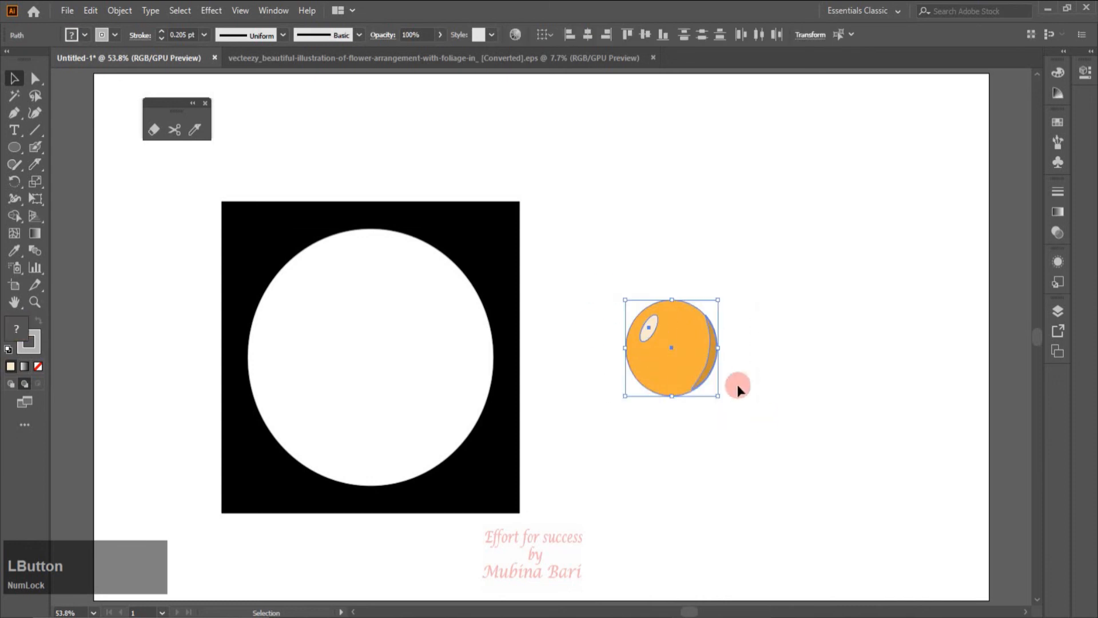
left_click(114, 36)
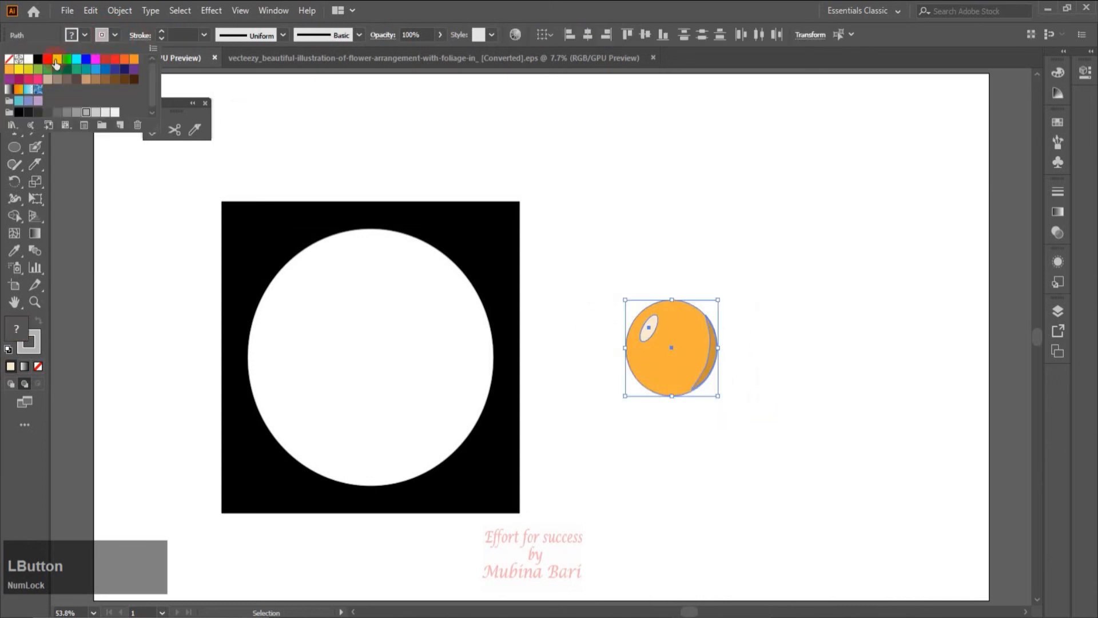
left_click(8, 60)
left_click(570, 171)
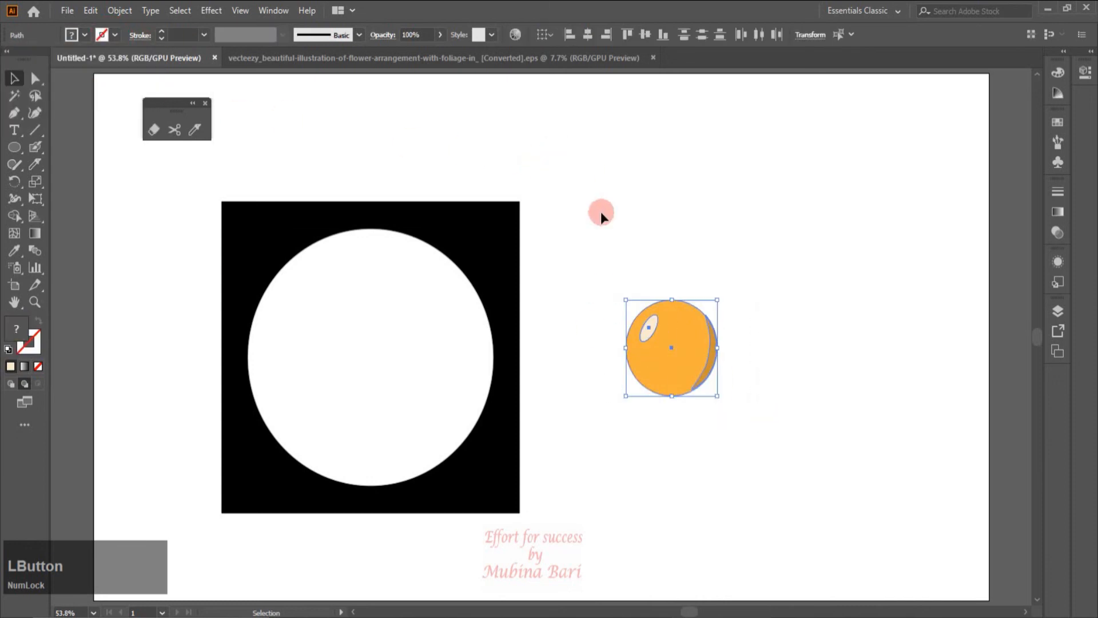
- Group the orange circle, crescent and highlight, and move the group to the middle of the white circle
left_click_drag(616, 276, 763, 428)
right_click(676, 358)
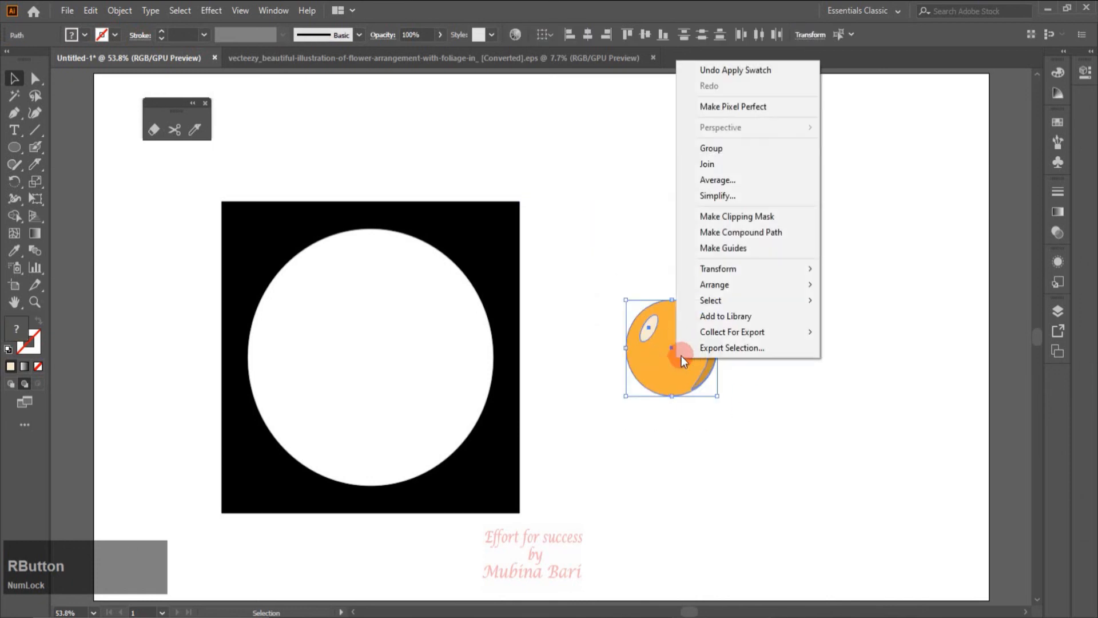
left_click(713, 148)
left_click(852, 235)
left_click_drag(671, 372, 371, 379)
left_click(508, 382)
left_click(674, 391)
- Enlarge the black square by extending its lower right corner outward
left_click(504, 503)
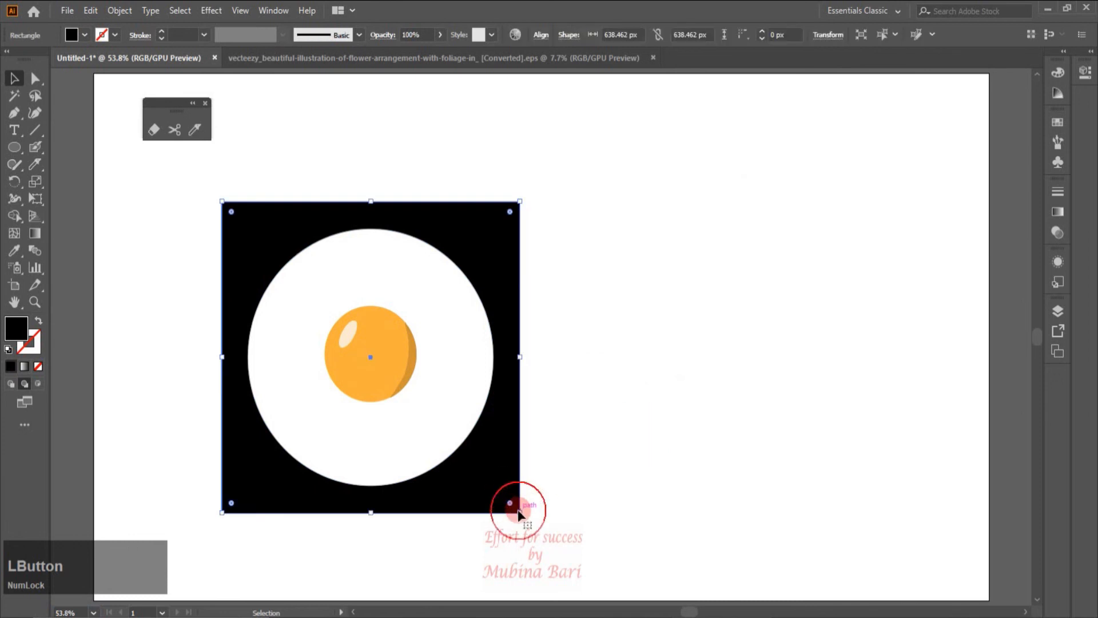
left_click_drag(521, 511, 570, 539)
left_click(632, 499)
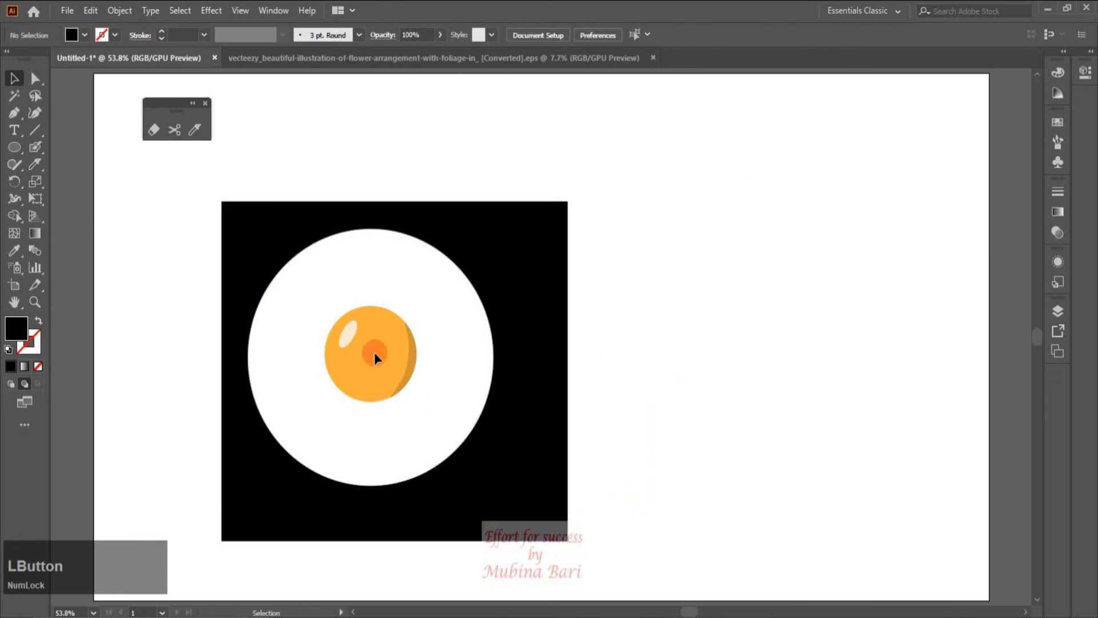
- Align the black square, white circle and yolk group to their horizontal and vertical centres
left_click_drag(203, 176, 559, 456)
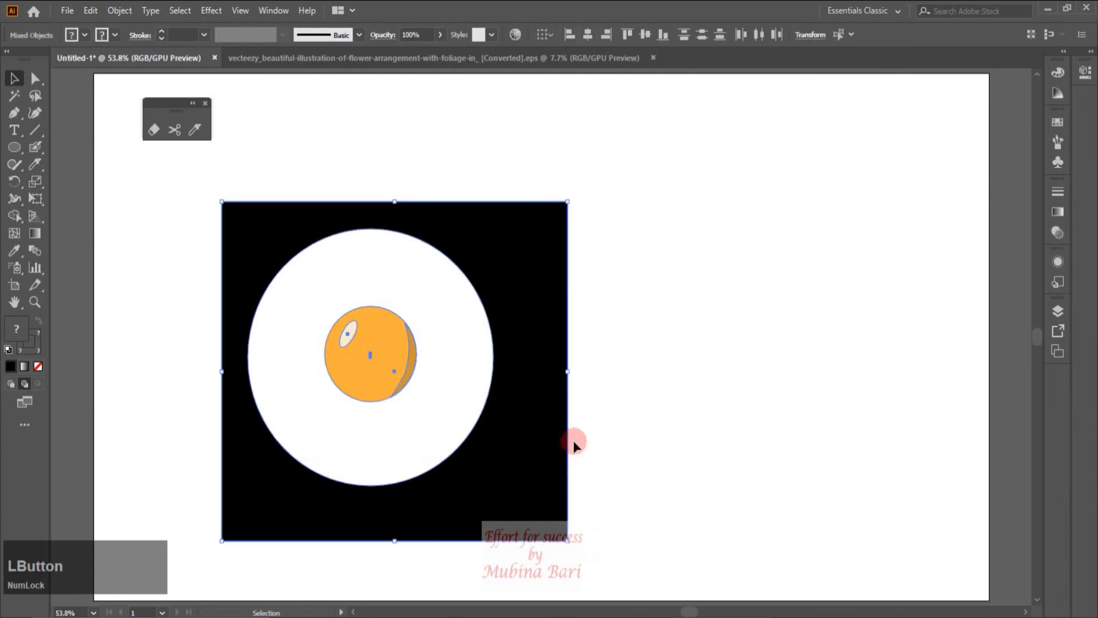
left_click(587, 35)
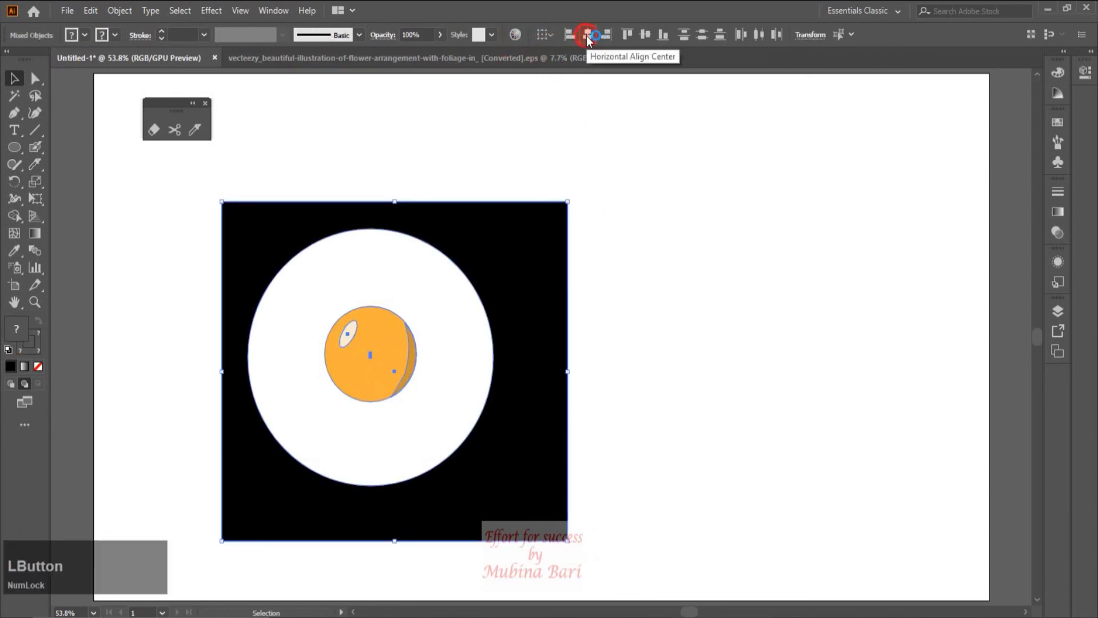
left_click(648, 36)
left_click(676, 298)
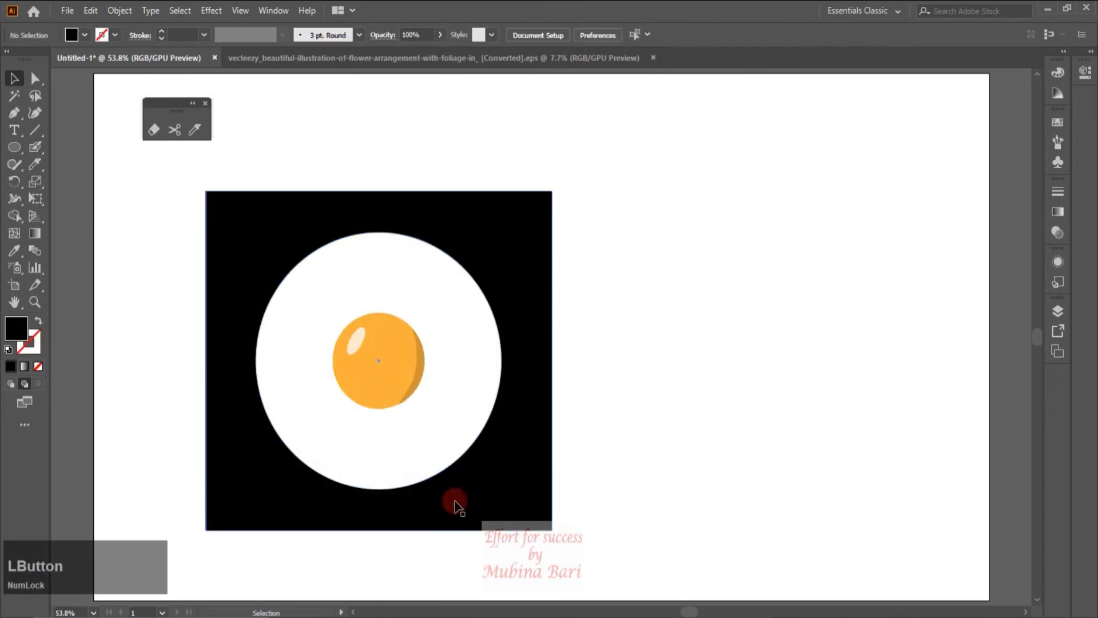
- Erase an irregular, wavy outline along the right side of the white circle with the Eraser tool
left_click(334, 462)
left_click(153, 129)
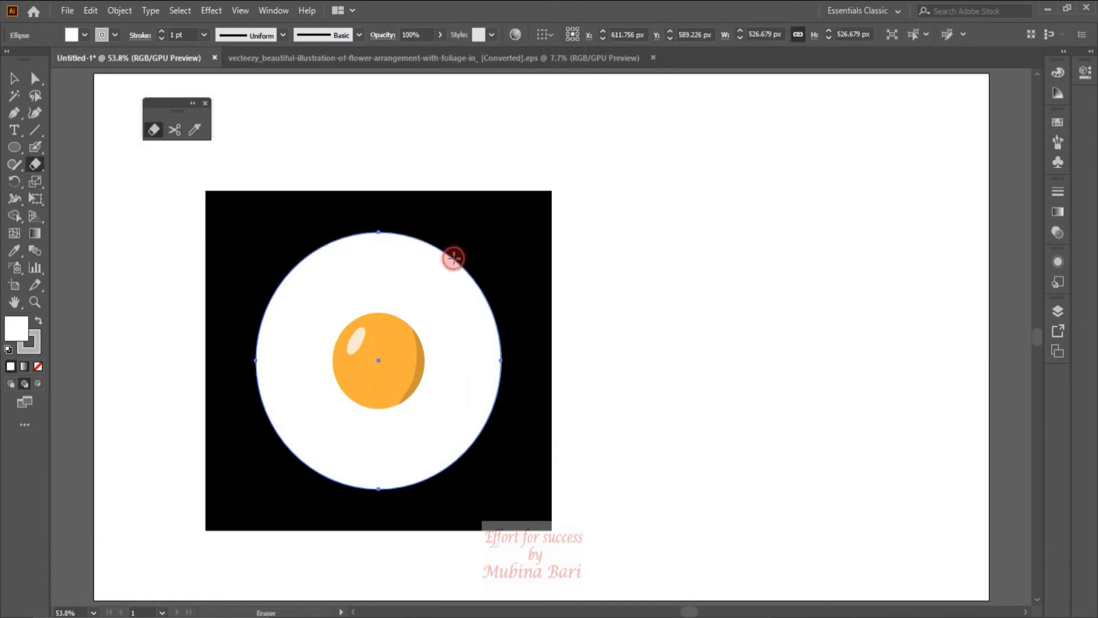
left_click_drag(453, 257, 501, 354)
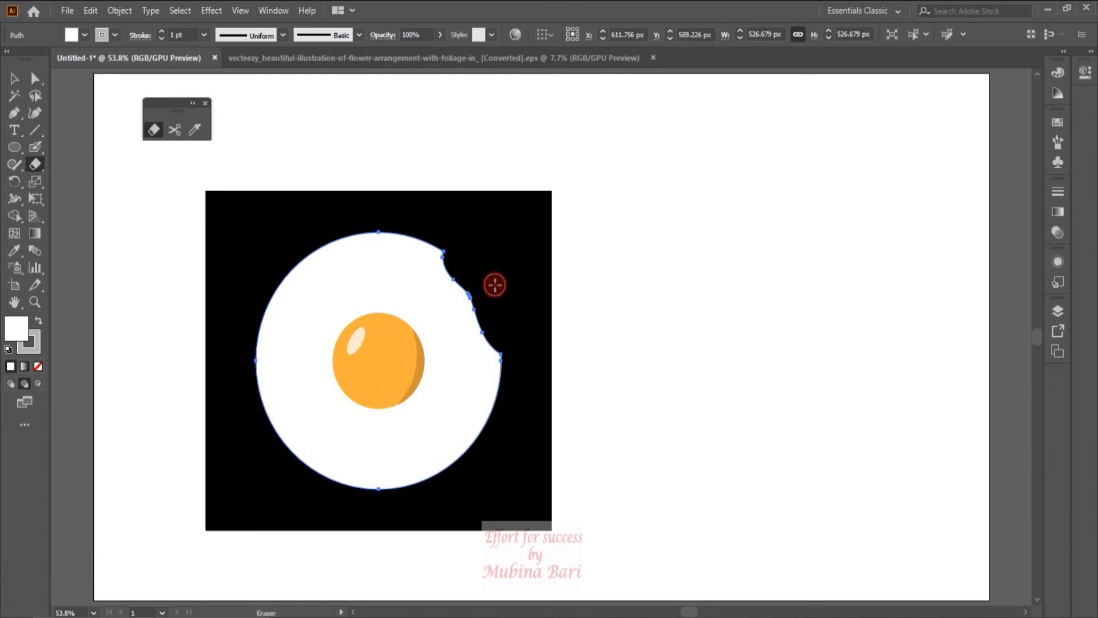
left_click_drag(500, 362, 480, 446)
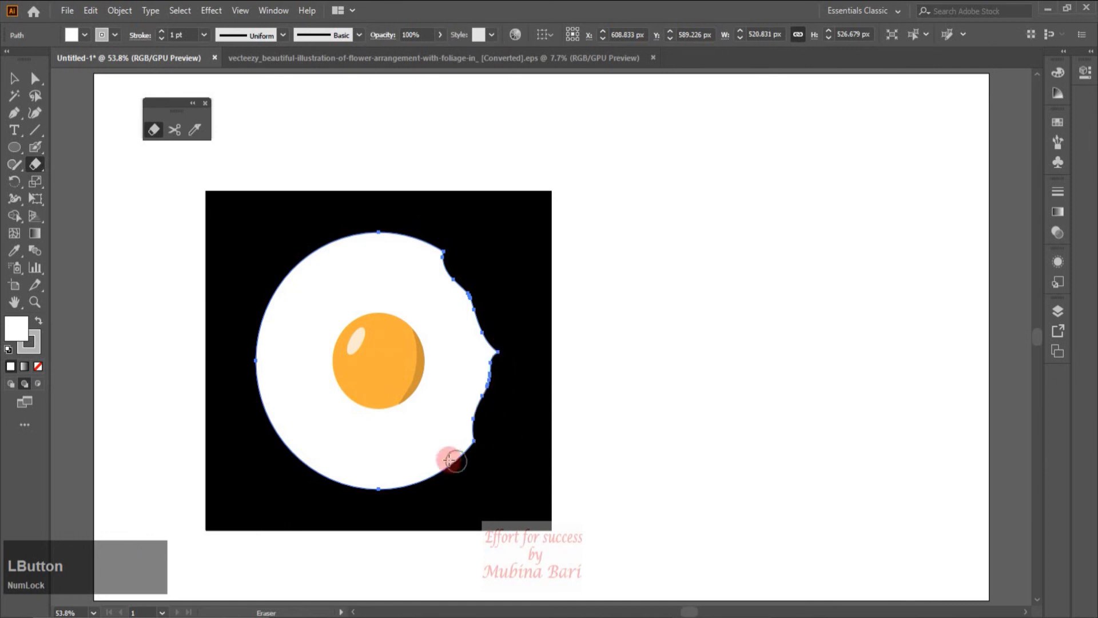
- Continue erasing around the white circle's left, lower and remaining right edges to give it an uneven egg-white outline
left_click_drag(367, 234, 287, 286)
mouse_move(256, 355)
left_mouse_down()
mouse_move(272, 388)
mouse_move(429, 466)
mouse_move(393, 235)
mouse_move(458, 248)
mouse_move(261, 367)
left_mouse_up()
left_click_drag(284, 448, 289, 452)
left_click_drag(503, 349, 504, 369)
left_click(484, 441)
- Delete the leftover white fragment beside the egg white's upper left edge
left_click(14, 79)
left_click(555, 348)
left_click(154, 130)
left_click(15, 79)
left_click(291, 272)
key("Delete")
- Refine the egg white's upper left outline with the Eraser tool and deselect it
left_click(338, 281)
left_click(154, 130)
left_click_drag(324, 243, 282, 289)
key("v")
left_click(875, 548)
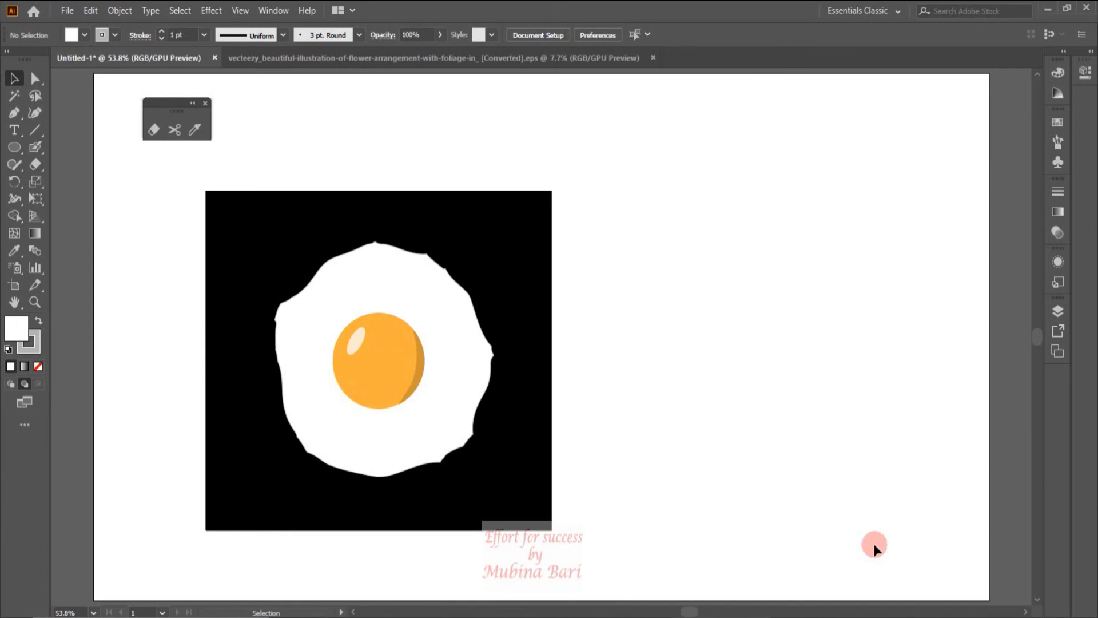